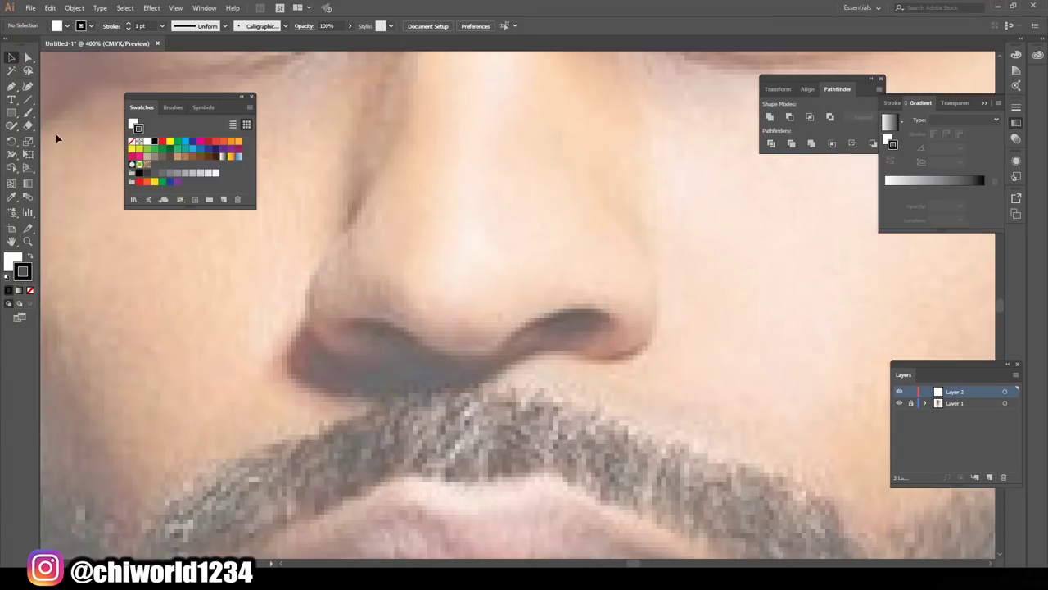
Trace the nostril and both sides of the nose with black brush strokes on Layer 2
mouse_move(498, 347)
mouse_down()
mouse_move(614, 323)
mouse_move(500, 345)
mouse_move(606, 320)
mouse_move(344, 325)
mouse_up()
mouse_move(417, 339)
mouse_down()
mouse_move(371, 322)
mouse_move(359, 470)
mouse_up()
drag(577, 464, 632, 344)
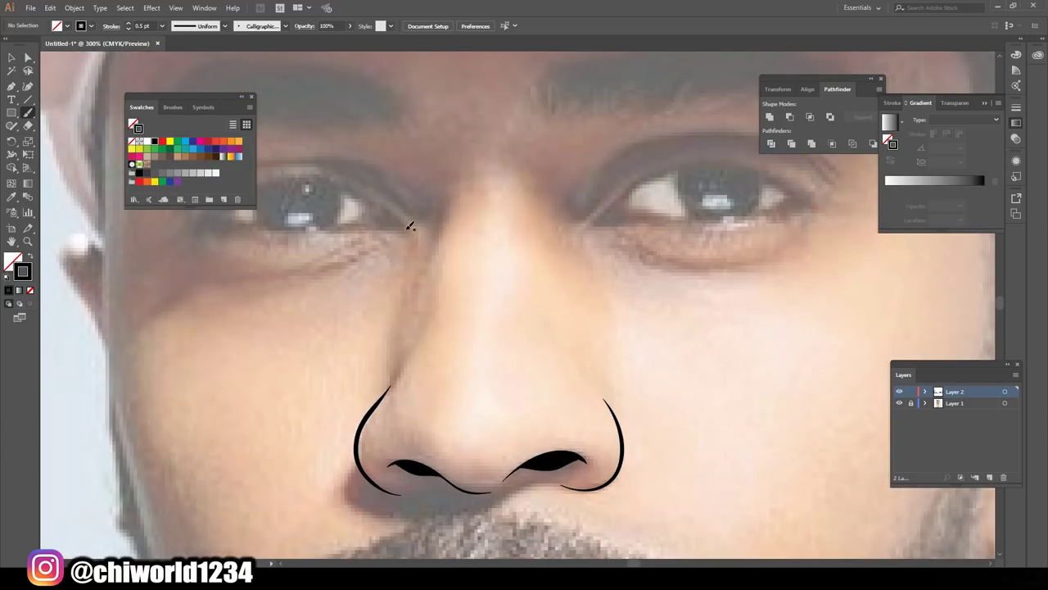
Trace the left side of the nose bridge and the left eye's upper and lower lids
drag(415, 275, 444, 168)
scroll(693, 420, up, 5)
drag(209, 299, 385, 286)
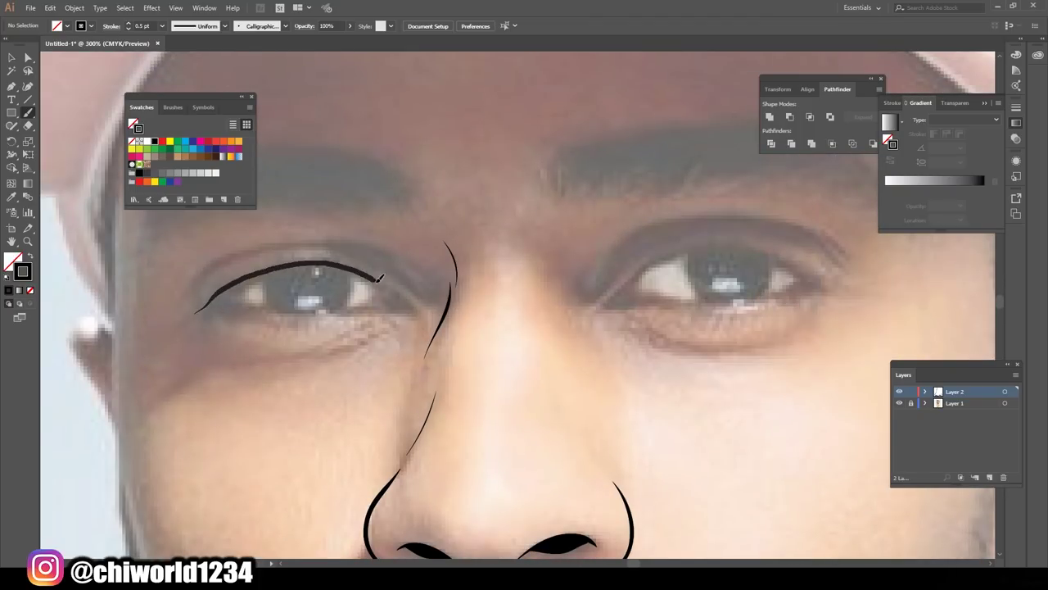
drag(246, 272, 415, 311)
mouse_move(278, 274)
mouse_down()
mouse_move(194, 313)
mouse_move(409, 309)
mouse_up()
Outline the right eye's lids and upper crease, plus crease lines under both eyes
key(ctrl+minus)
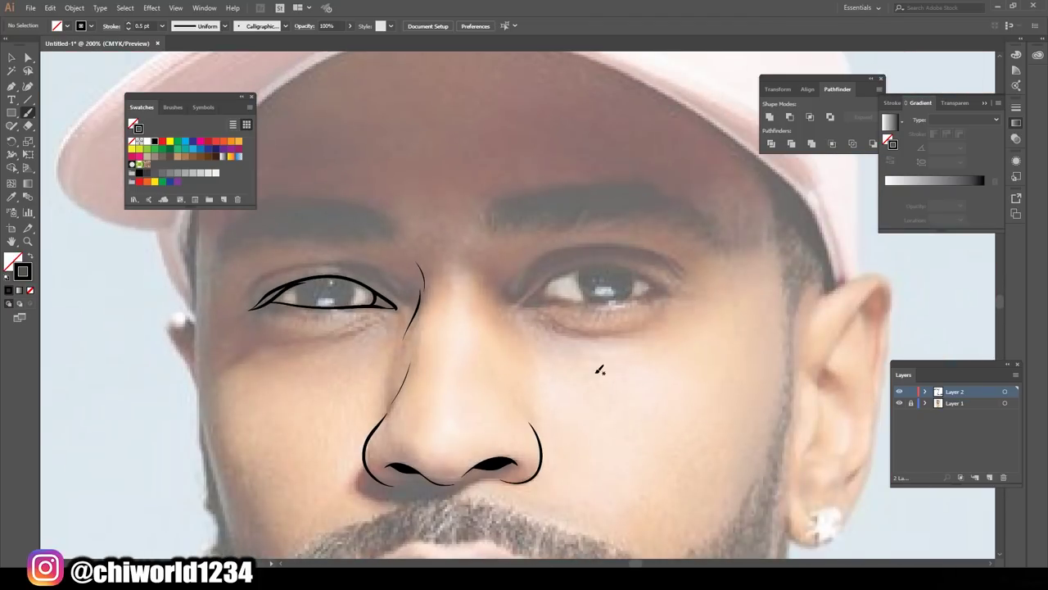
drag(519, 303, 673, 293)
key(ctrl+plus)
drag(537, 285, 712, 285)
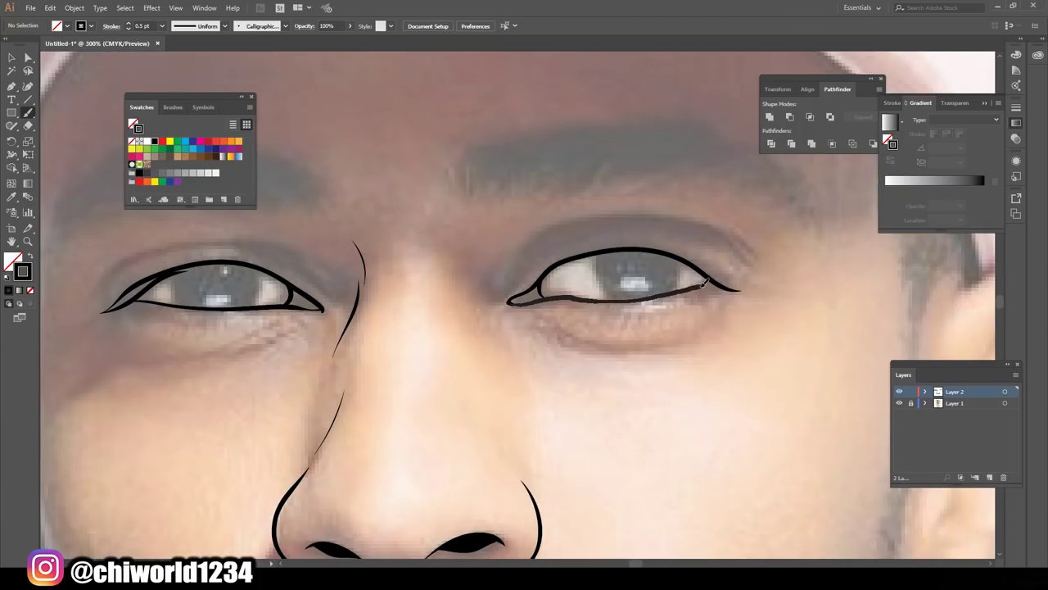
drag(509, 274, 749, 250)
drag(168, 348, 293, 332)
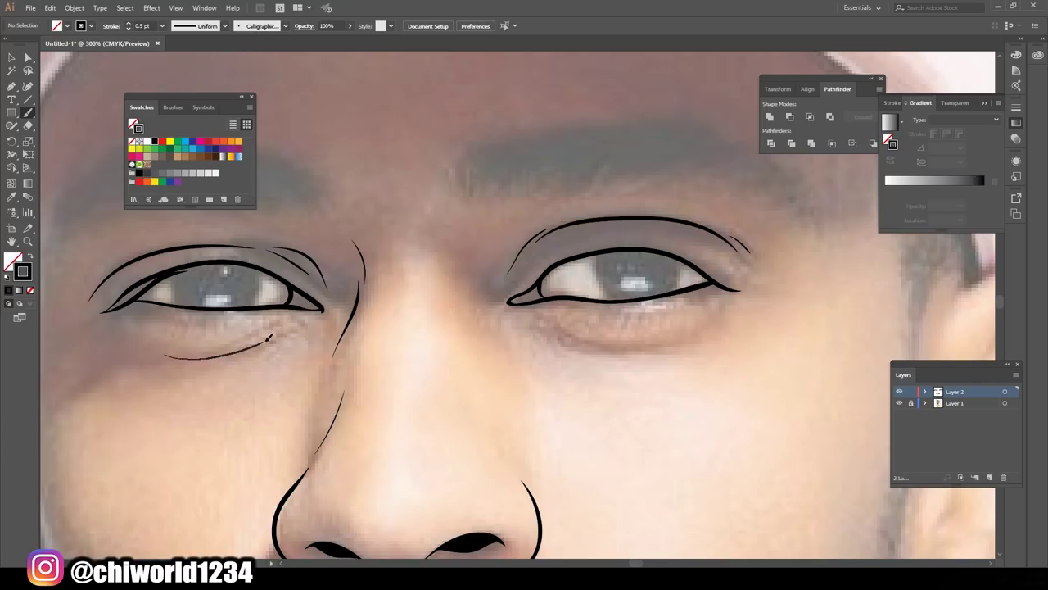
drag(545, 324, 679, 339)
Outline the lips, redrawing the upper lip's outer edge
key(ctrl+minus)
scroll(670, 394, down, 5)
scroll(670, 394, down, 3)
drag(330, 386, 630, 375)
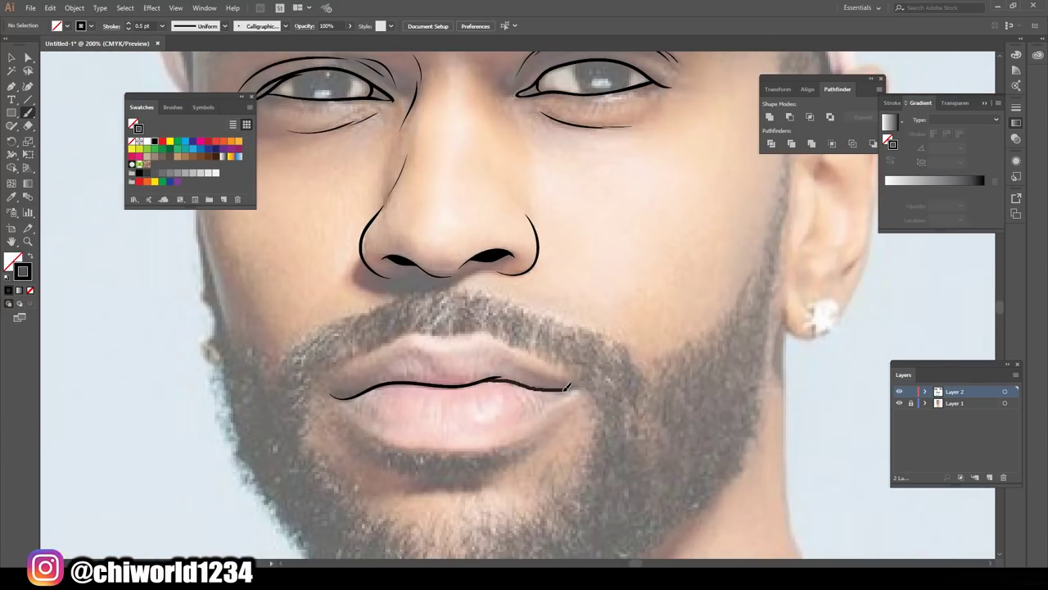
key(ctrl+plus)
scroll(585, 393, down, 3)
mouse_move(277, 387)
mouse_down()
mouse_move(415, 478)
mouse_move(673, 390)
mouse_move(687, 402)
mouse_up()
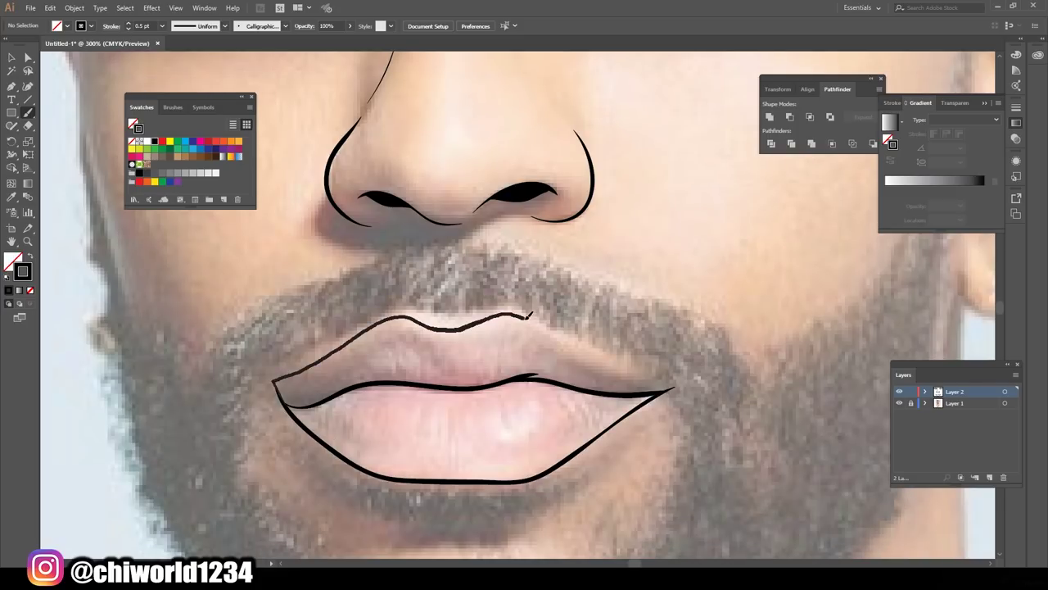
key(ctrl+z)
drag(279, 391, 672, 384)
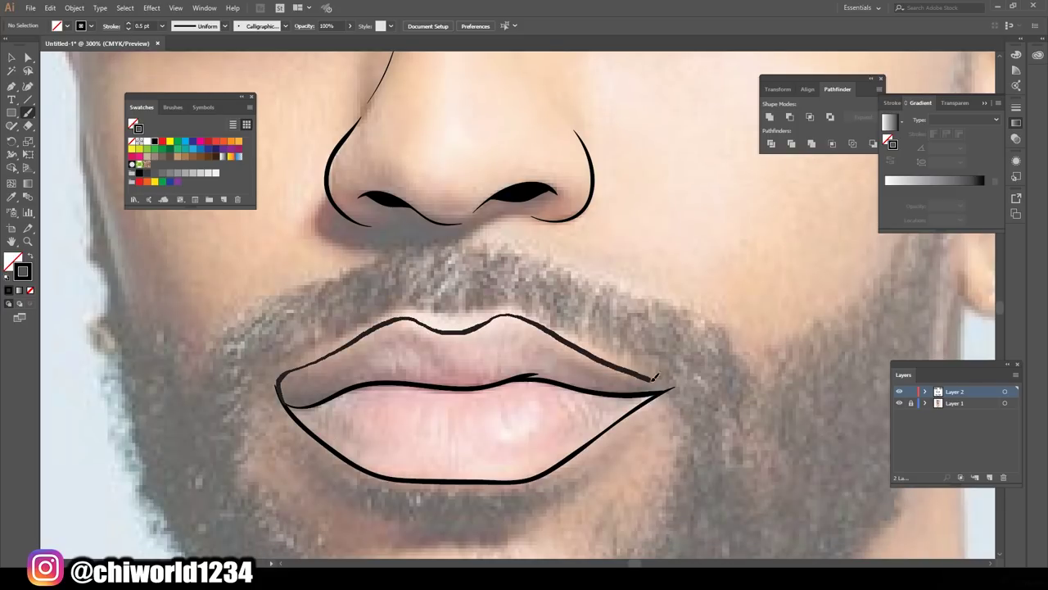
Hide and reshow the reference photo to check the line art
key(ctrl+minus)
key(ctrl+minus)
click(899, 403)
click(899, 403)
key(ctrl+plus)
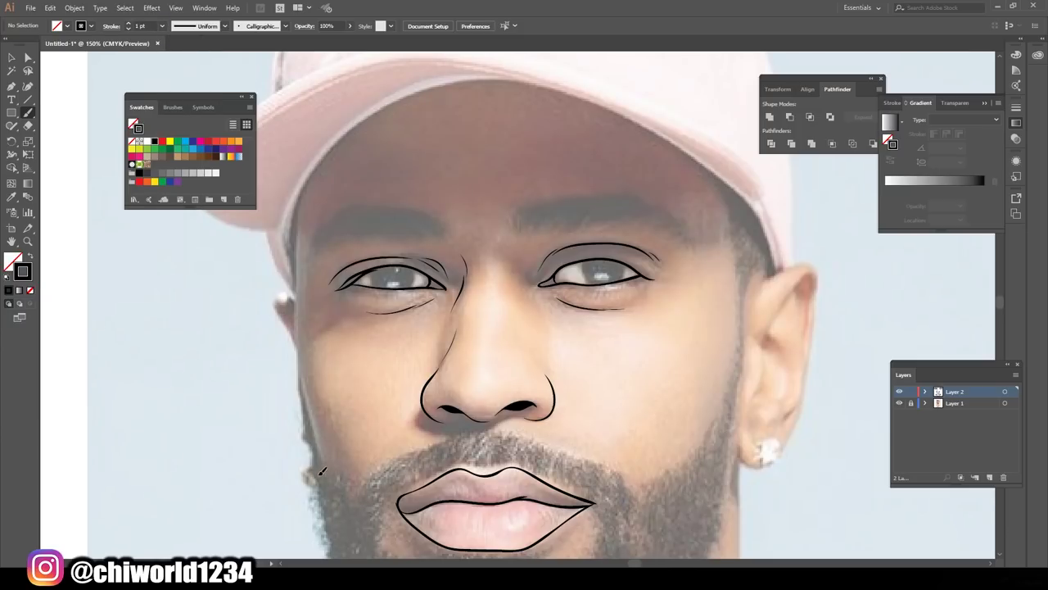
Trace the left cheek contour and outline the right ear
drag(318, 436, 301, 149)
mouse_move(740, 425)
mouse_down()
mouse_move(809, 354)
mouse_move(756, 264)
mouse_up()
key(ctrl+minus)
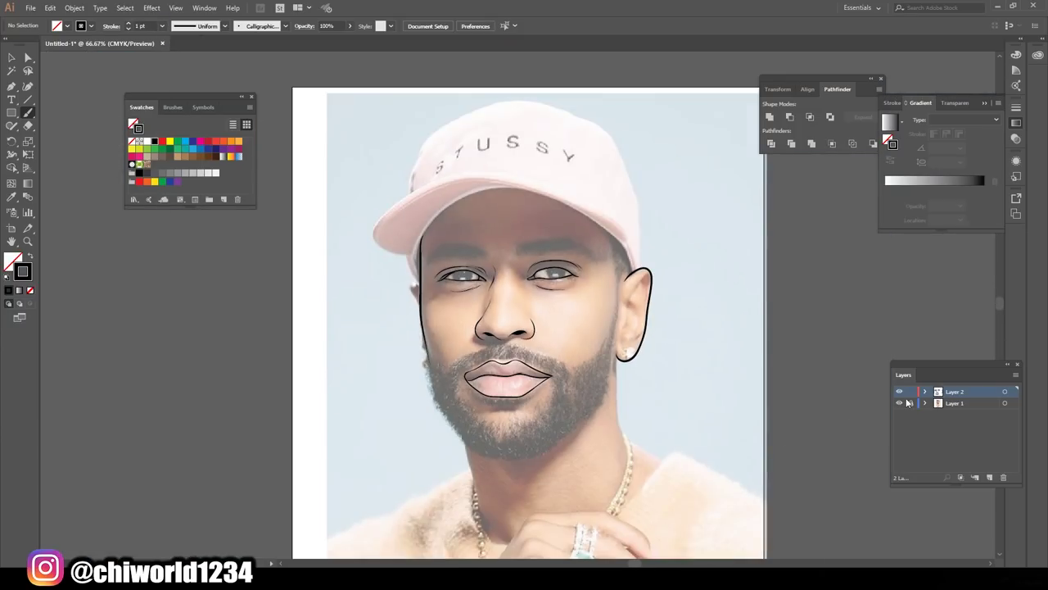
key(ctrl+plus)
Draw the jawline and the wavy dripping lines across the neck
scroll(727, 404, down, 2)
mouse_move(309, 205)
mouse_down()
mouse_move(337, 344)
mouse_move(721, 319)
mouse_up()
scroll(720, 319, down, 1)
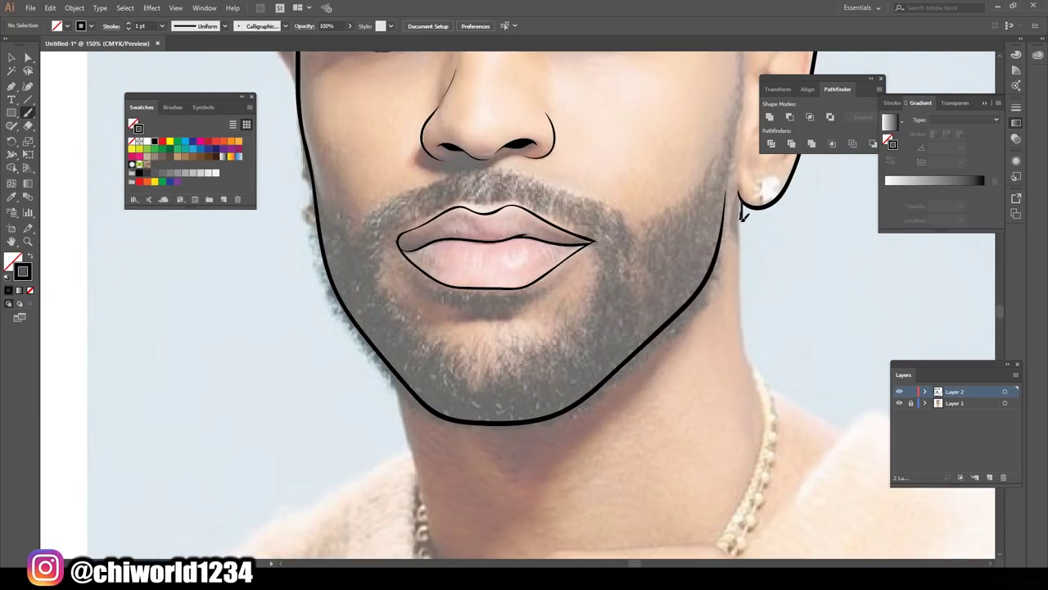
drag(741, 205, 713, 473)
mouse_move(696, 421)
mouse_down()
mouse_move(632, 504)
mouse_move(387, 355)
mouse_up()
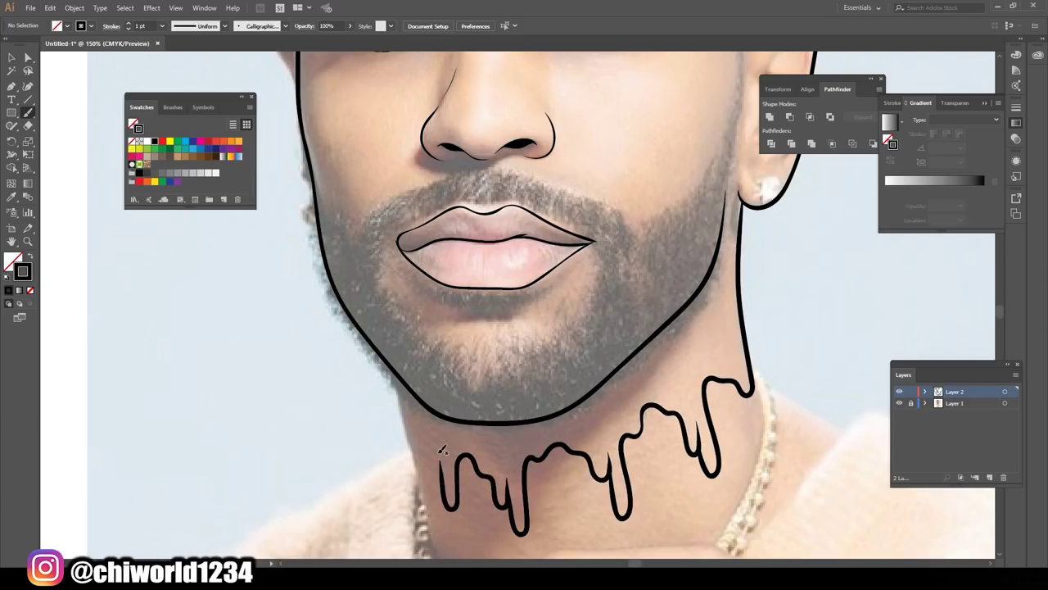
Switch to the Blob Brush with black fill and no stroke
key(ctrl+minus)
key(shift+b)
key(ctrl+plus)
key(ctrl+plus)
Paint both irises solid black
key(shift+x)
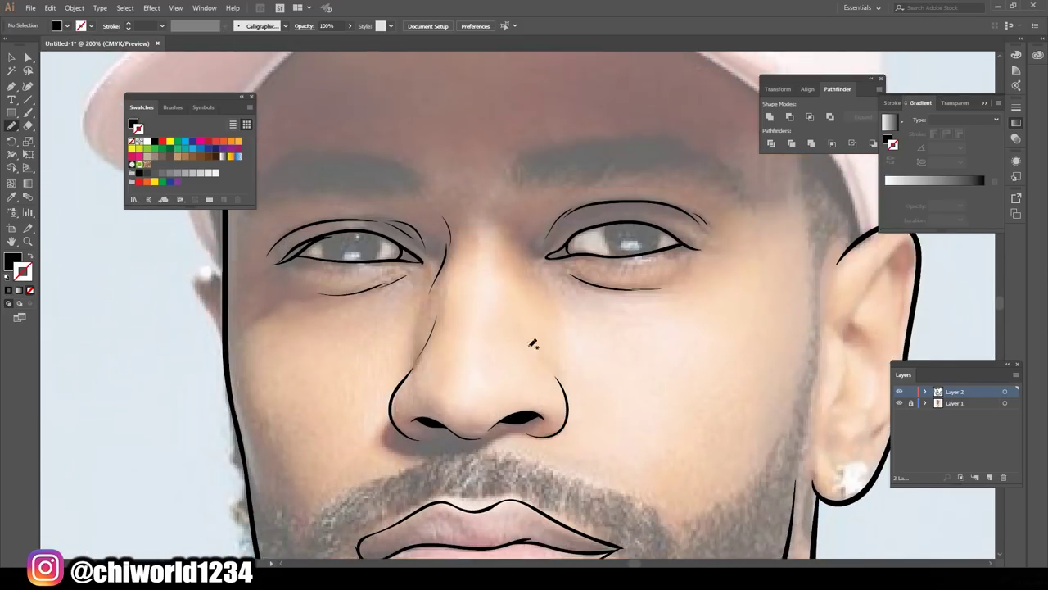
key(ctrl+plus)
key(ctrl+plus)
key(ctrl+plus)
mouse_move(261, 300)
mouse_down()
mouse_move(287, 355)
mouse_move(226, 346)
mouse_up()
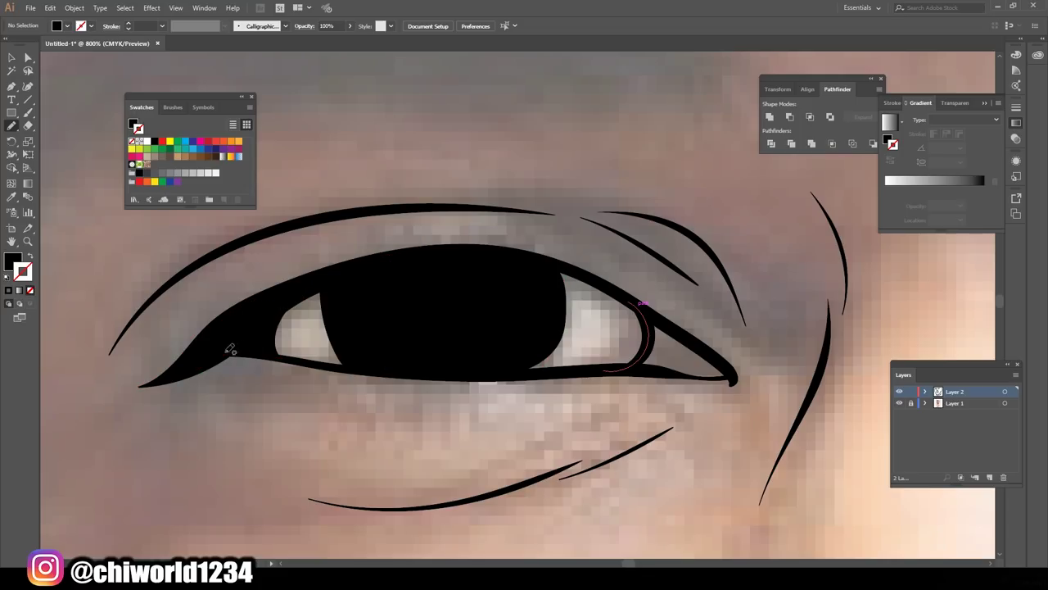
key(ctrl+minus)
key(ctrl+minus)
key(ctrl+minus)
key(ctrl+plus)
key(ctrl+plus)
key(ctrl+plus)
mouse_move(524, 342)
mouse_down()
mouse_move(489, 215)
mouse_move(590, 365)
mouse_up()
Paint the left and right eyebrows solid black
key(ctrl+minus)
key(ctrl+minus)
key(ctrl+minus)
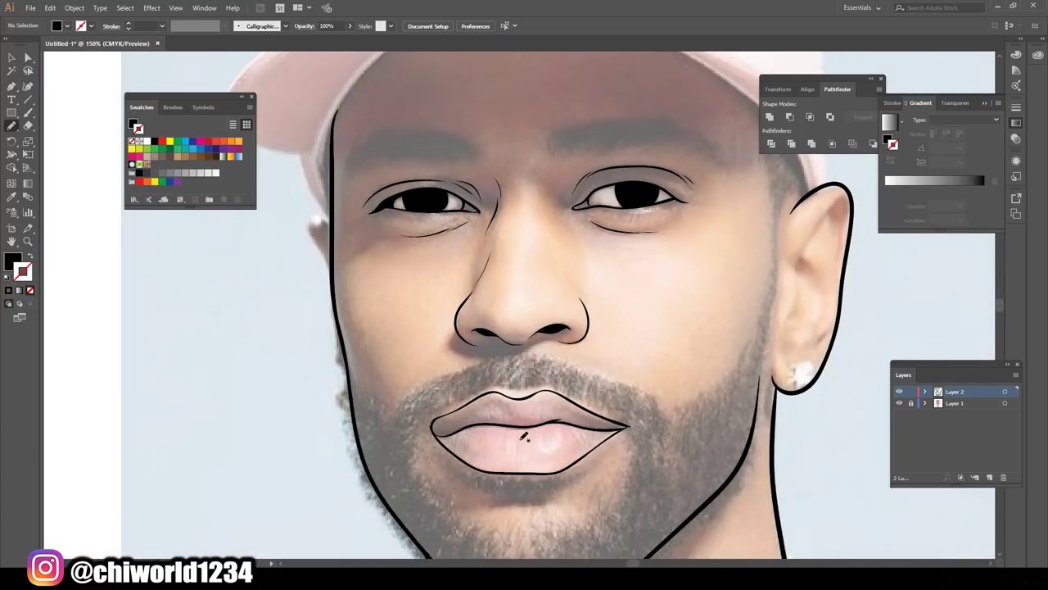
key(ctrl+plus)
key(ctrl+plus)
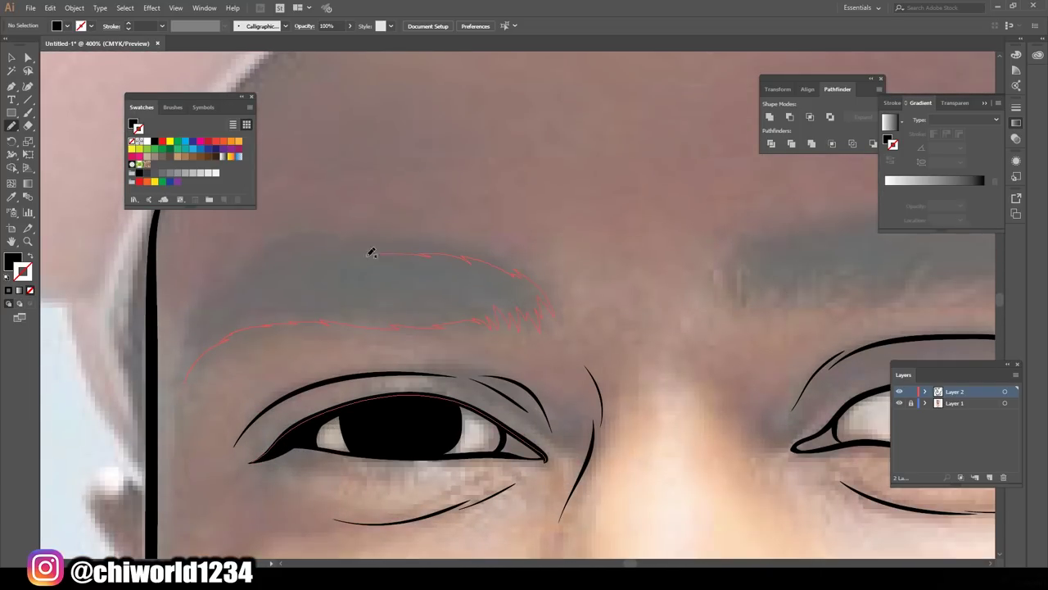
drag(203, 301, 205, 305)
key(ctrl+minus)
key(ctrl+minus)
key(ctrl+minus)
key(ctrl+plus)
key(ctrl+plus)
mouse_move(643, 303)
mouse_down()
mouse_move(569, 288)
mouse_move(631, 277)
mouse_up()
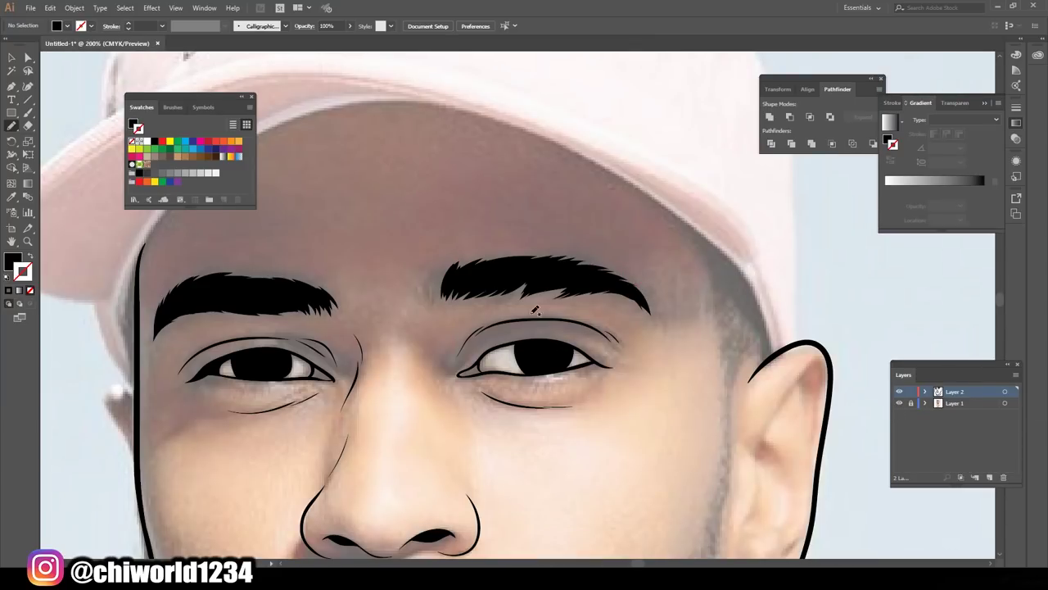
scroll(540, 304, down, 8)
Paint jagged beard hair along the right and lower jawline and under the chin
scroll(719, 326, down, 2)
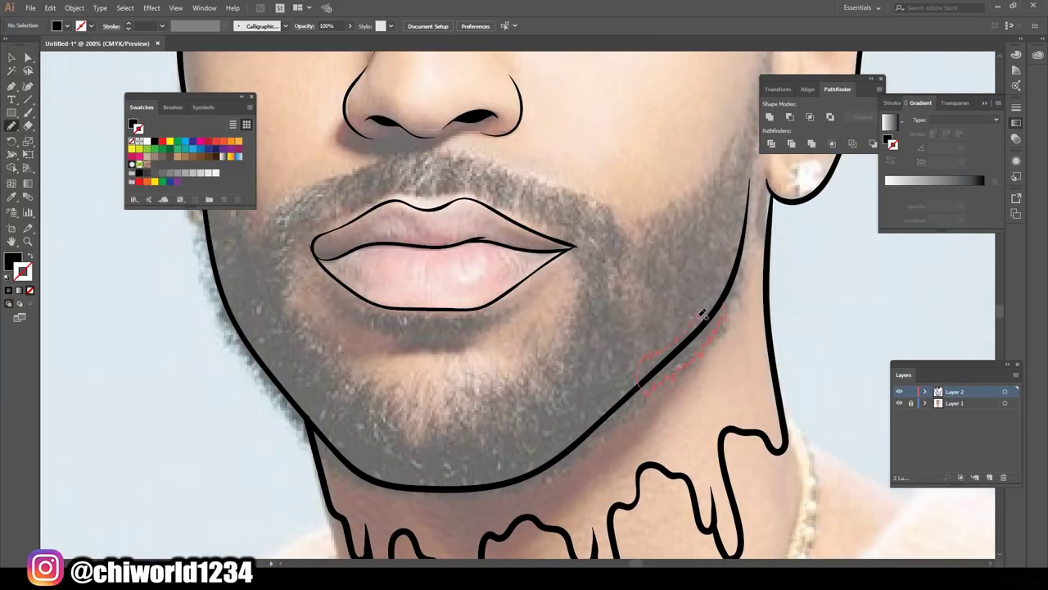
drag(702, 314, 724, 305)
drag(640, 391, 631, 410)
drag(544, 465, 659, 375)
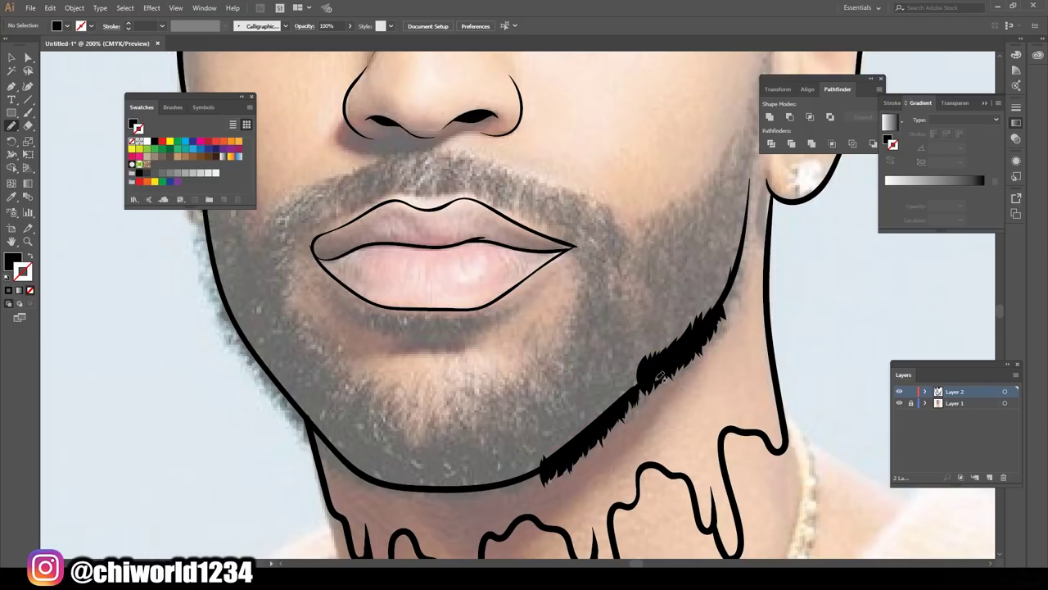
mouse_move(445, 497)
mouse_down()
mouse_move(427, 493)
mouse_move(438, 480)
mouse_up()
Paint beard hair along the left jaw and under the left chin
drag(301, 428, 256, 367)
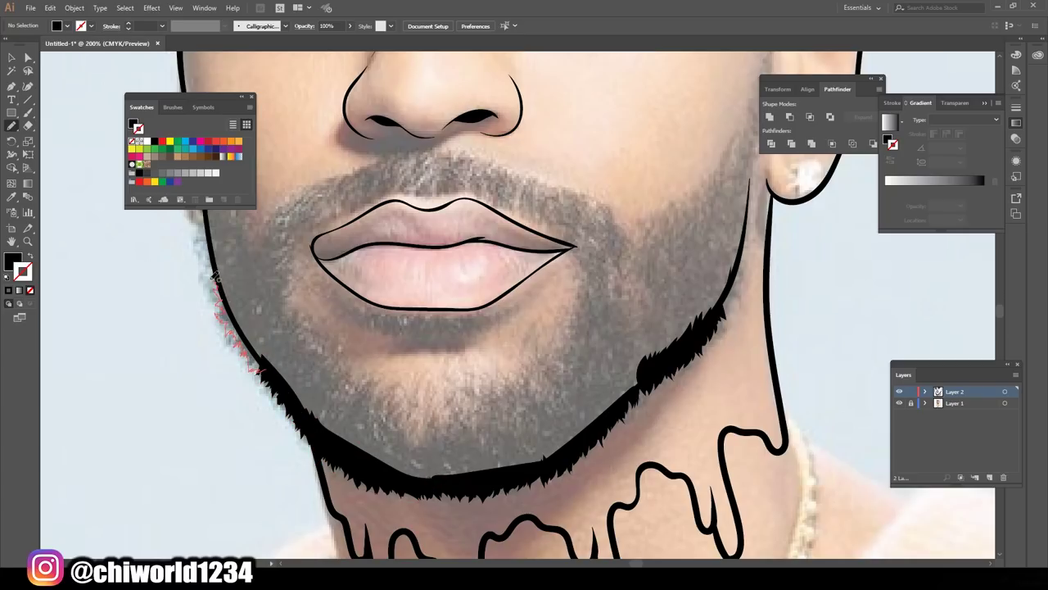
drag(215, 276, 211, 264)
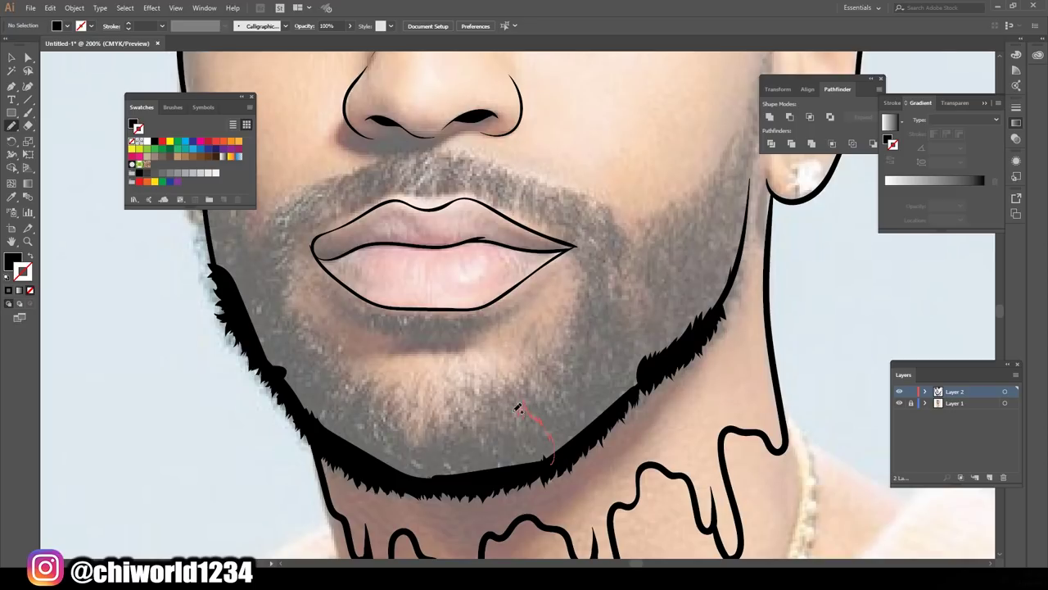
drag(383, 452, 382, 452)
drag(385, 441, 366, 409)
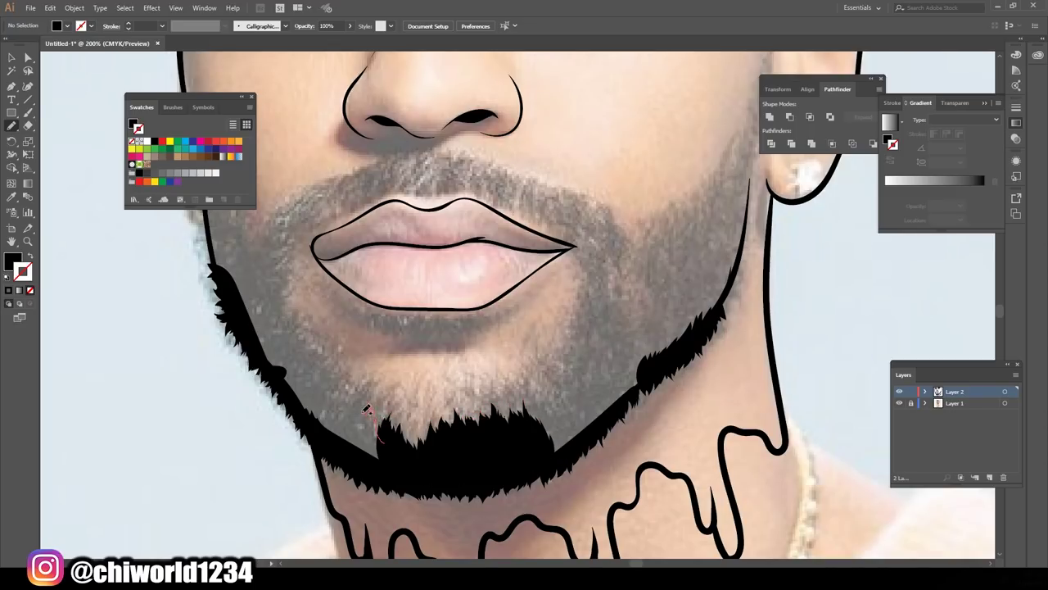
drag(331, 378, 330, 377)
scroll(331, 378, left, 5)
Fill the remaining beard gaps around the chin with solid black
drag(466, 391, 491, 342)
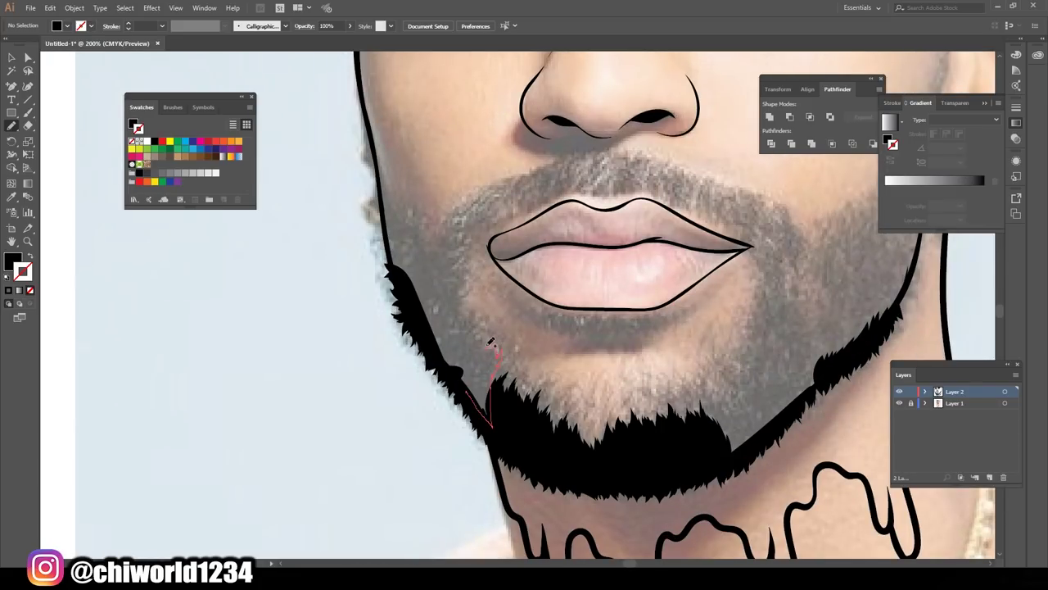
drag(436, 293, 436, 294)
scroll(436, 293, right, 5)
drag(484, 438, 494, 398)
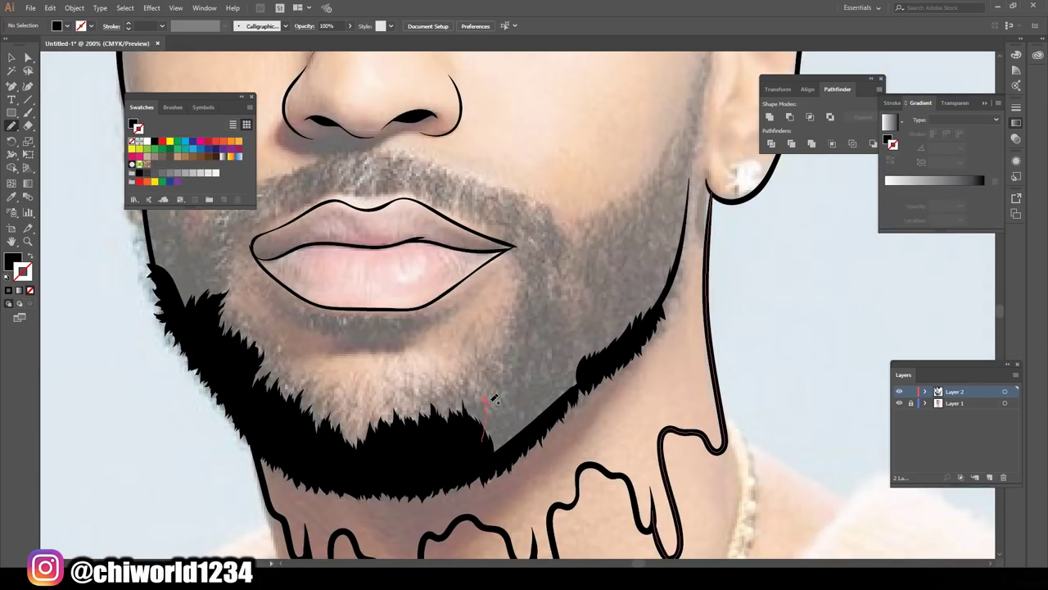
drag(553, 334, 580, 334)
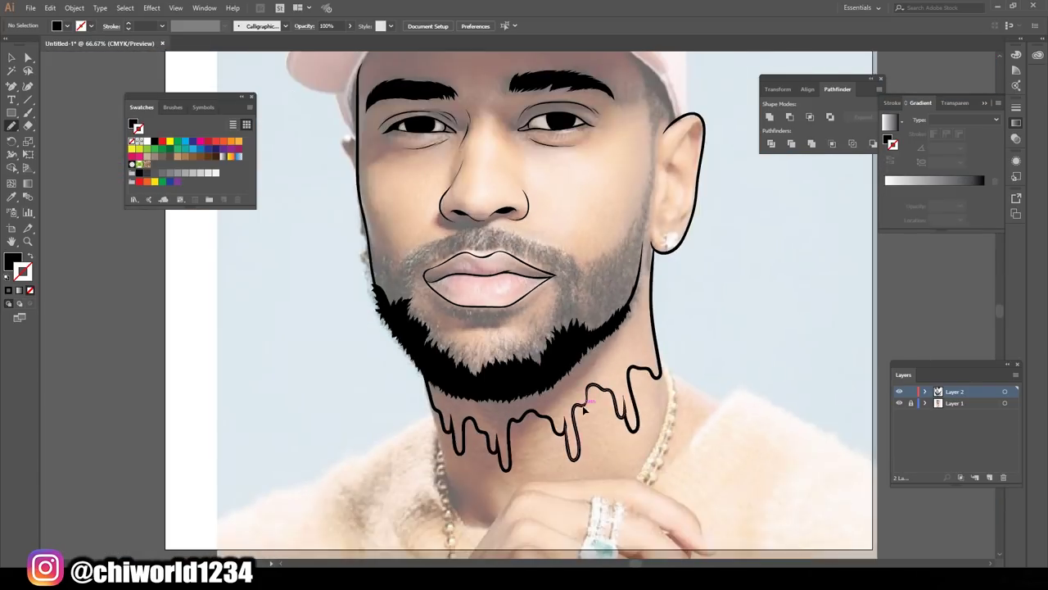
scroll(375, 390, down, 3)
scroll(375, 390, up, 3)
drag(381, 429, 375, 390)
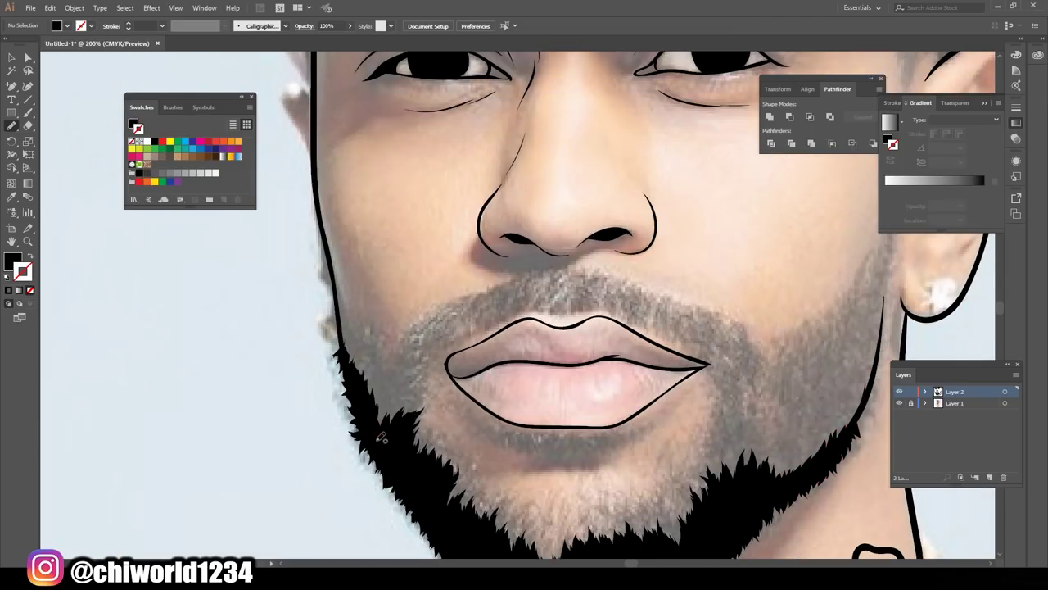
scroll(347, 339, down, 5)
Toggle the reference photo layer's visibility to check the beard, undoing the last stroke
click(954, 403)
click(899, 402)
click(899, 403)
scroll(470, 315, up, 5)
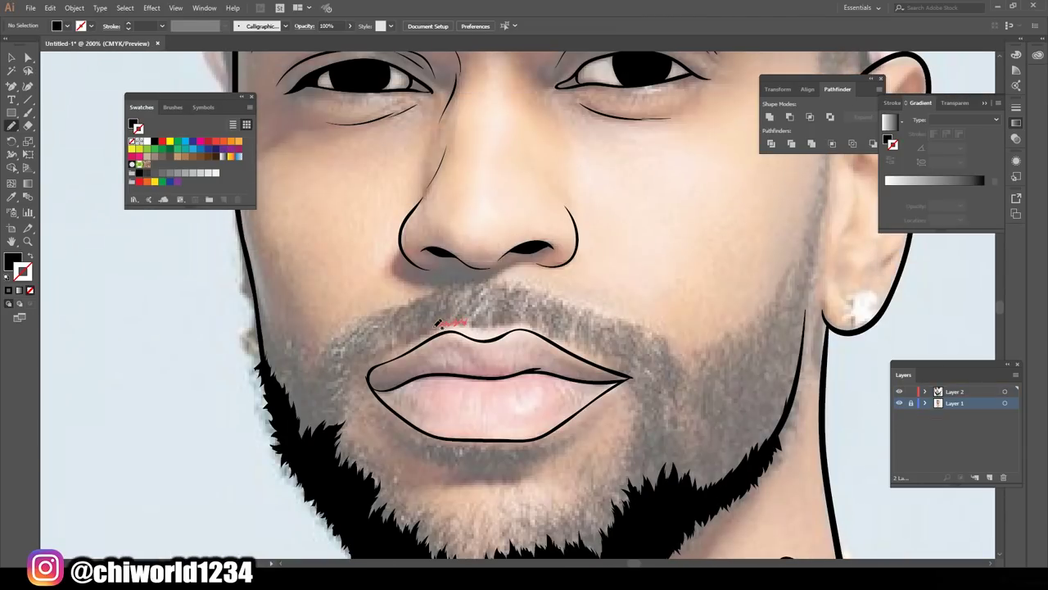
key(ctrl+z)
Paint the moustache above and beside the upper lip and the beard patch by the mouth
drag(471, 304, 463, 316)
scroll(463, 316, down, 5)
scroll(586, 453, up, 6)
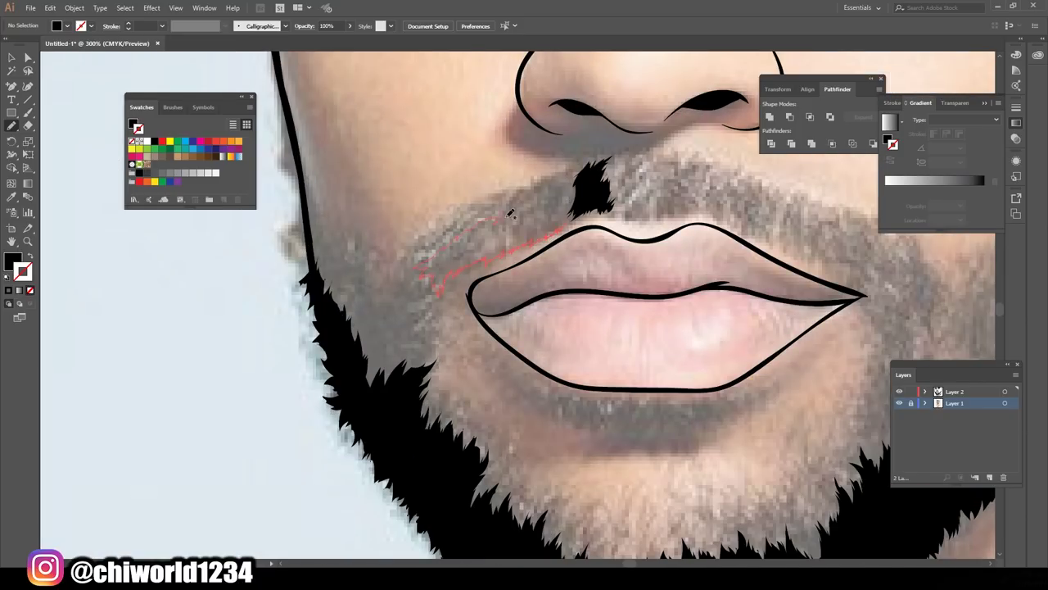
drag(510, 213, 510, 214)
scroll(510, 214, down, 5)
scroll(503, 305, up, 5)
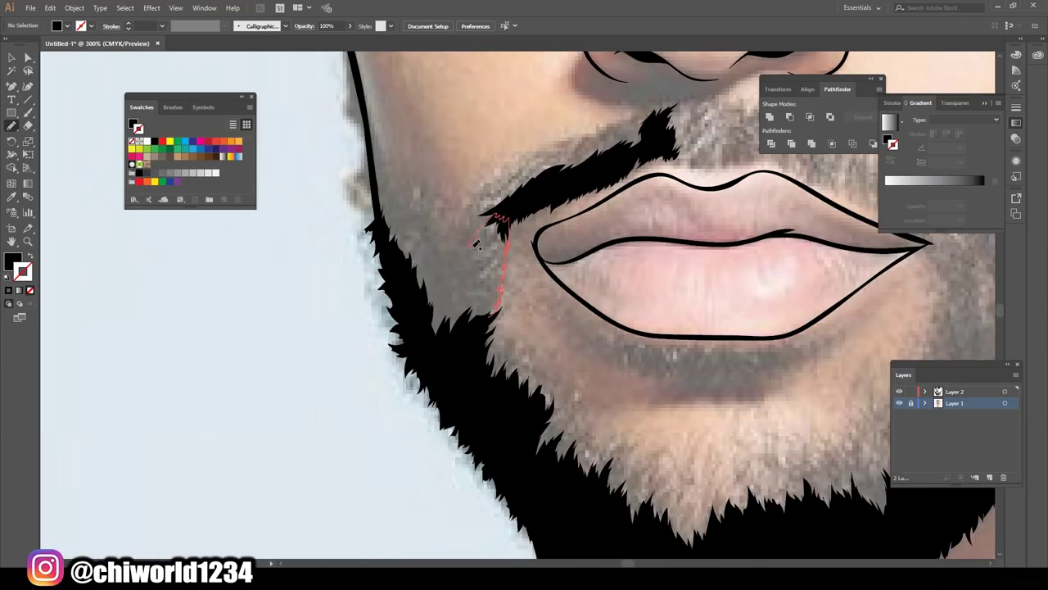
drag(460, 328, 460, 328)
scroll(460, 328, down, 5)
scroll(391, 320, up, 3)
scroll(391, 319, up, 2)
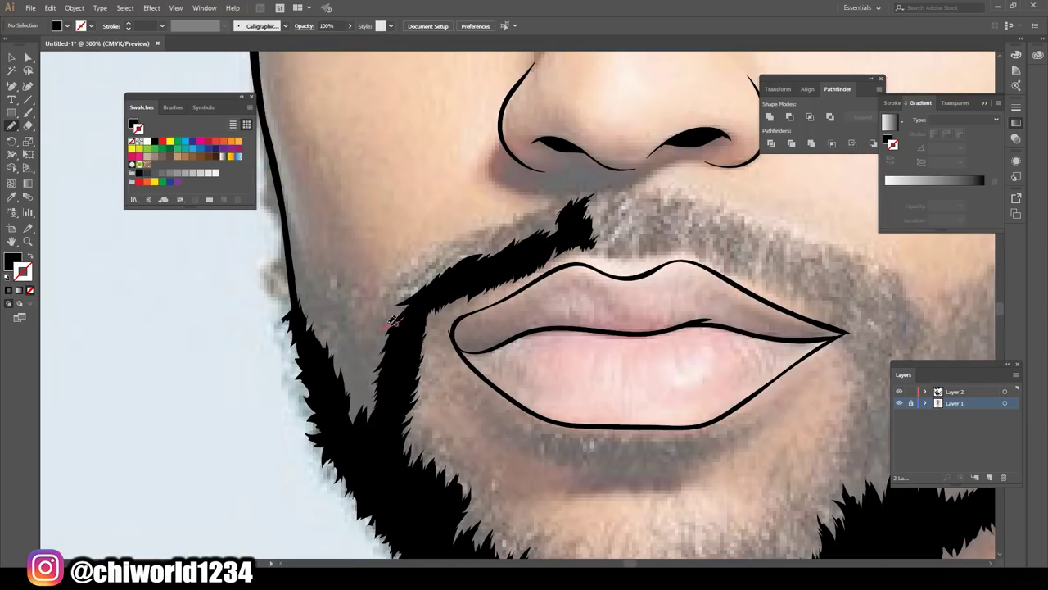
Extend the beard from the moustache tip and fill the patch under the lower lip
drag(440, 259, 442, 260)
mouse_move(555, 229)
mouse_down()
mouse_move(563, 212)
mouse_move(469, 246)
mouse_up()
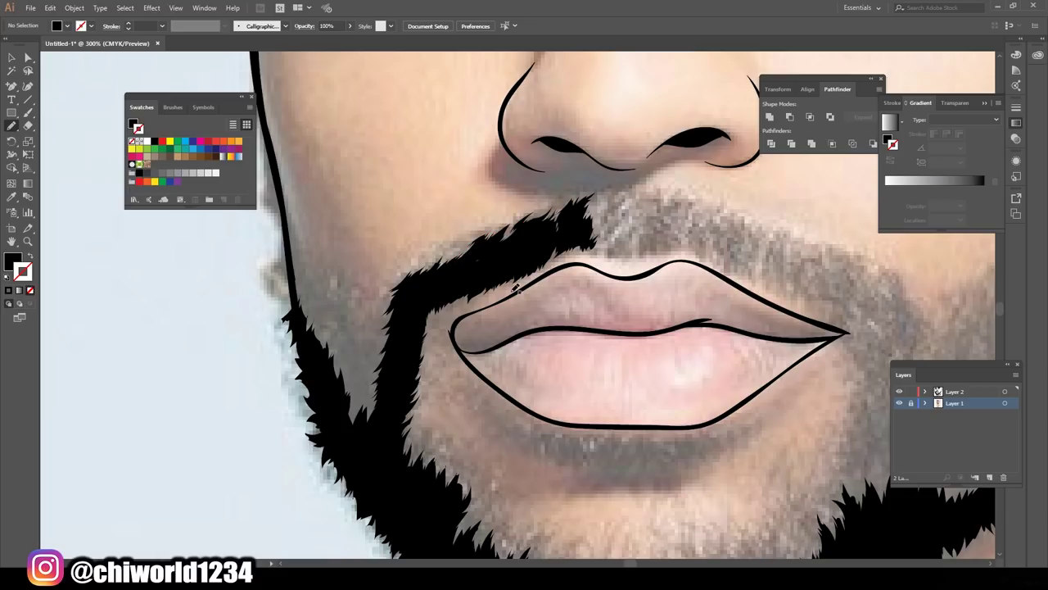
scroll(475, 289, down, 5)
scroll(846, 412, up, 5)
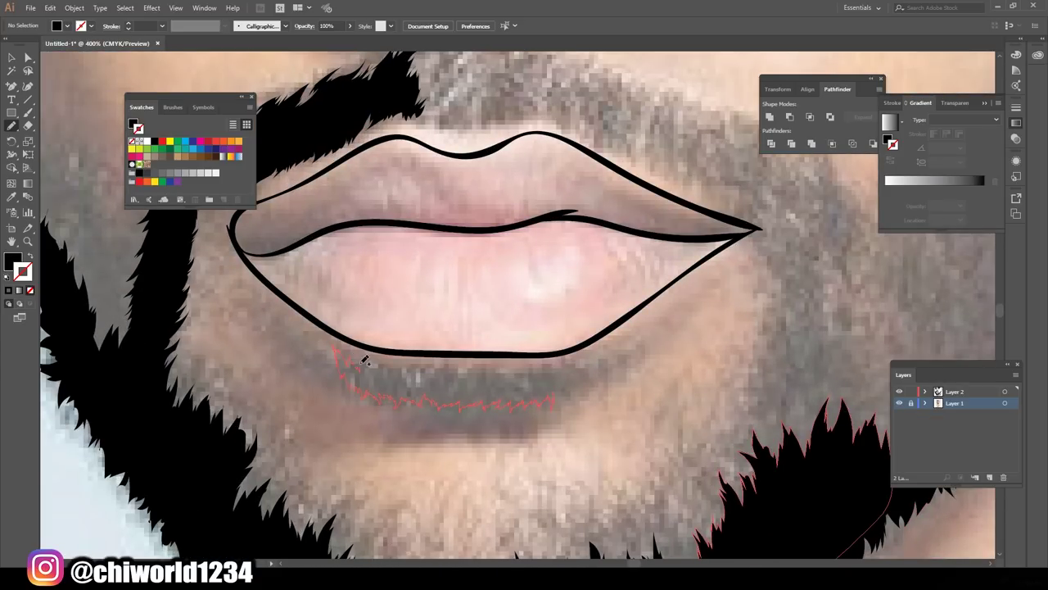
mouse_move(366, 361)
mouse_down()
mouse_move(549, 360)
mouse_move(415, 365)
mouse_up()
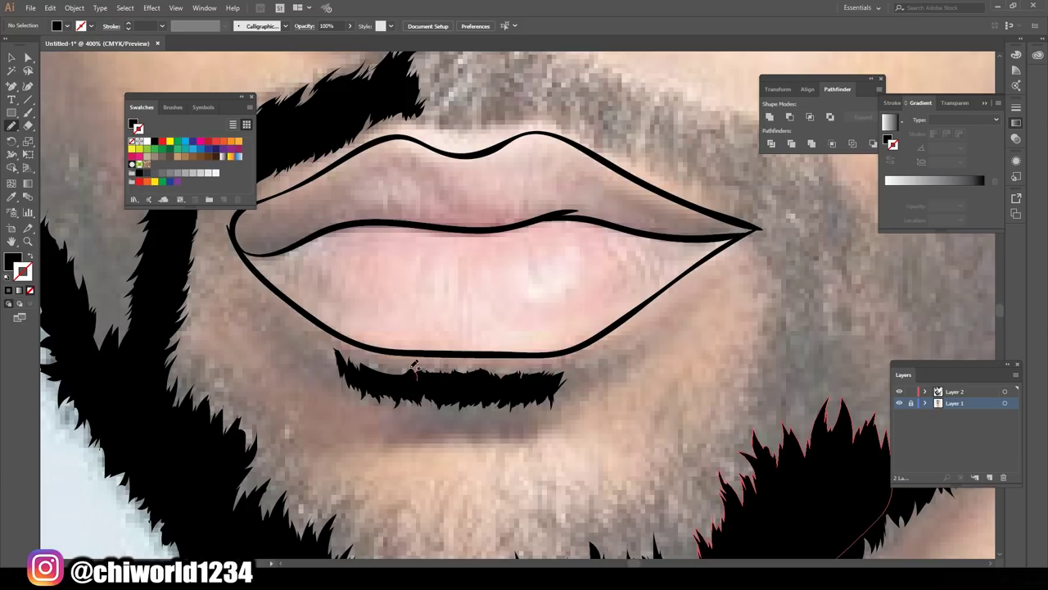
scroll(361, 361, down, 5)
scroll(478, 442, up, 4)
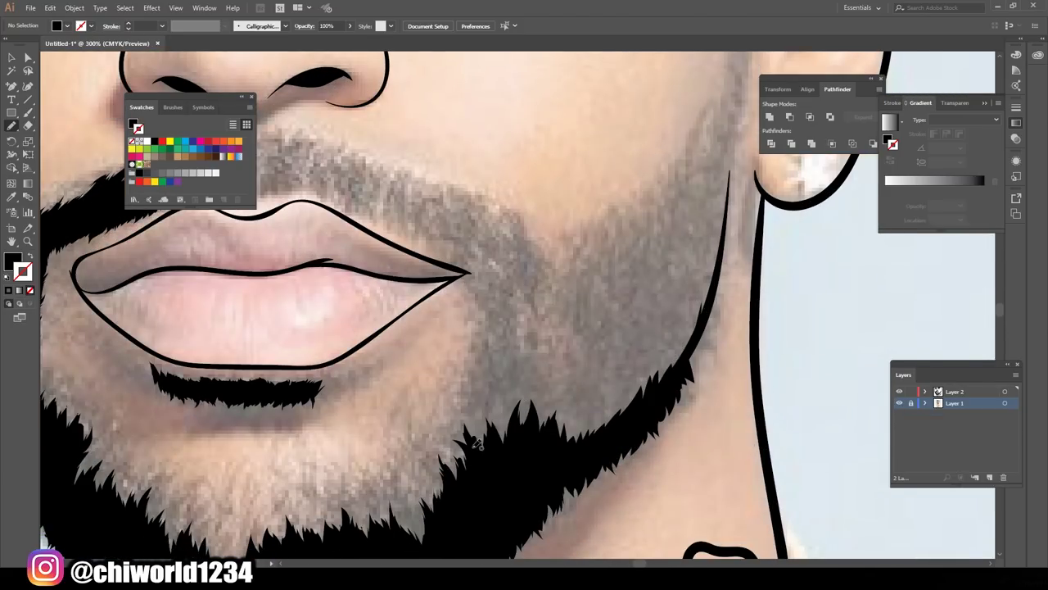
Paint the chin beard below the mouth corner
drag(528, 371, 496, 491)
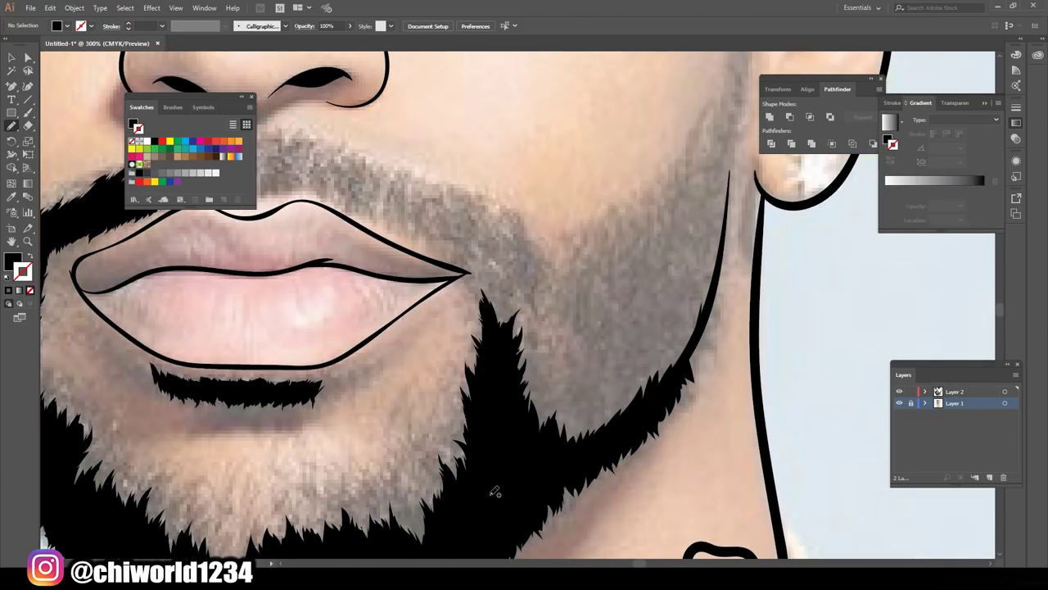
drag(451, 210, 550, 399)
drag(571, 468, 550, 398)
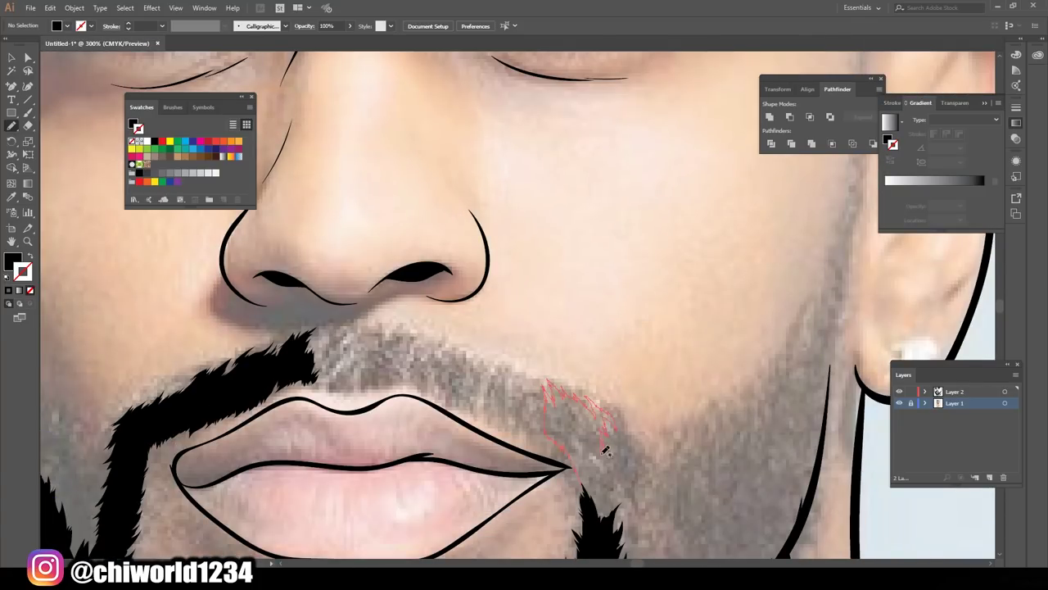
drag(606, 450, 607, 453)
scroll(696, 490, left, 2)
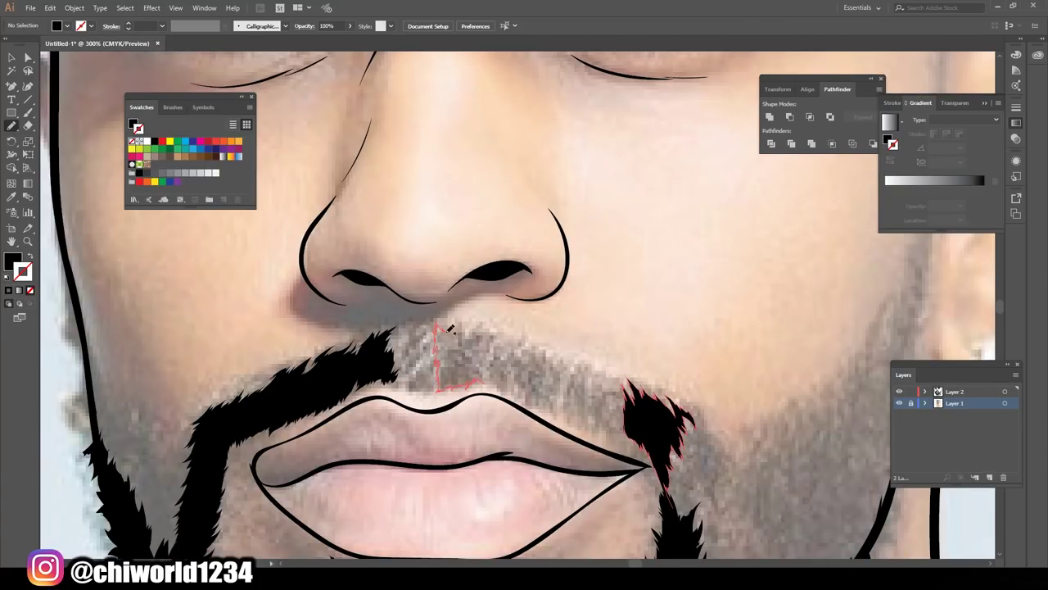
Fill the moustache under the nose and above the right lip corner, closing its middle gap
drag(483, 328, 484, 330)
scroll(483, 344, down, 5)
scroll(702, 355, up, 3)
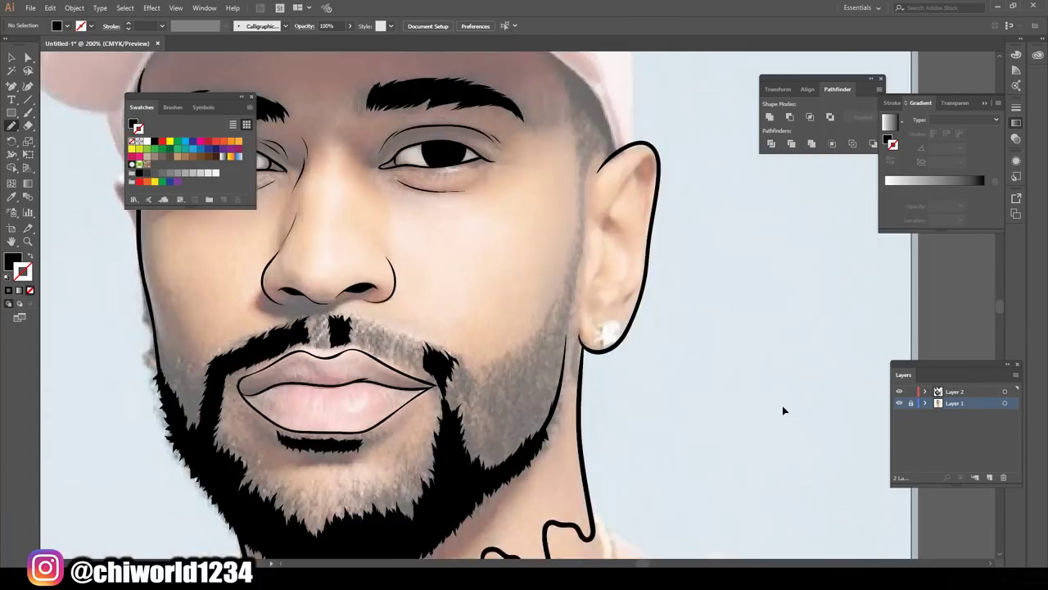
scroll(786, 410, up, 1)
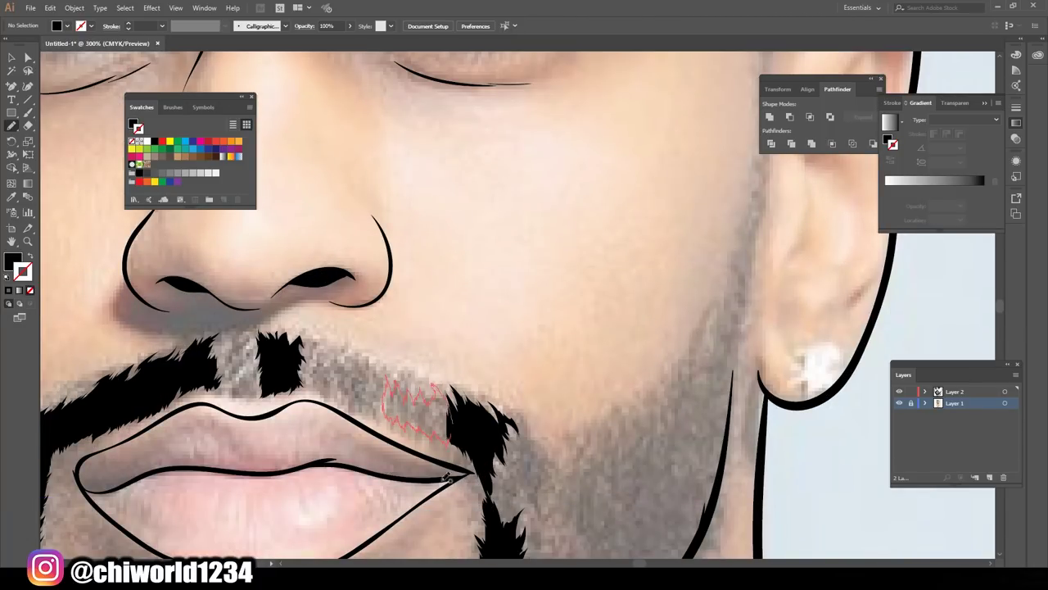
drag(448, 477, 449, 479)
scroll(381, 457, up, 1)
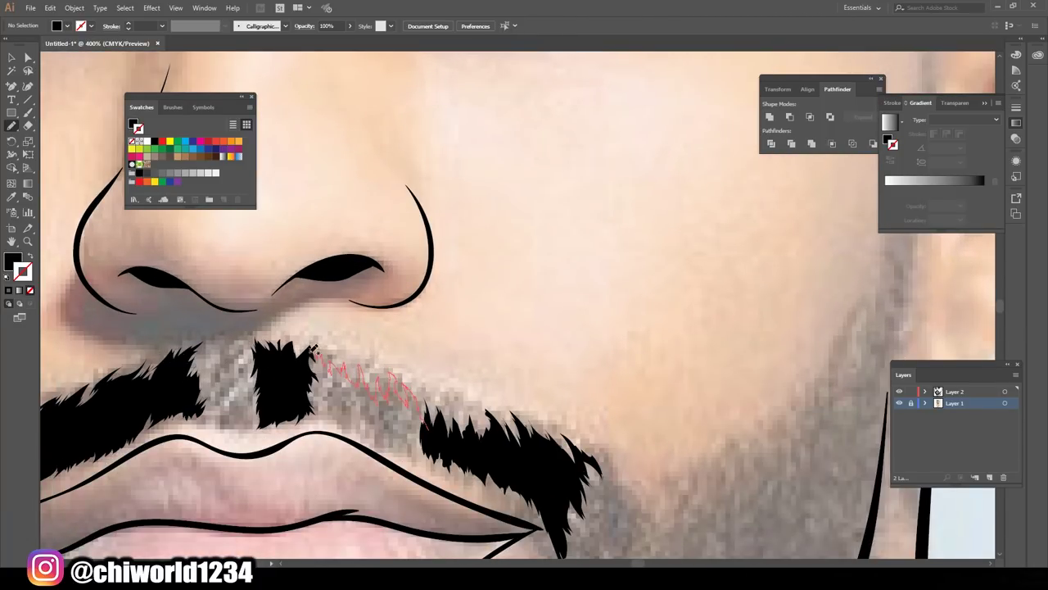
mouse_move(312, 350)
mouse_down()
mouse_move(363, 420)
mouse_move(411, 444)
mouse_up()
scroll(393, 385, down, 1)
scroll(393, 384, left, 3)
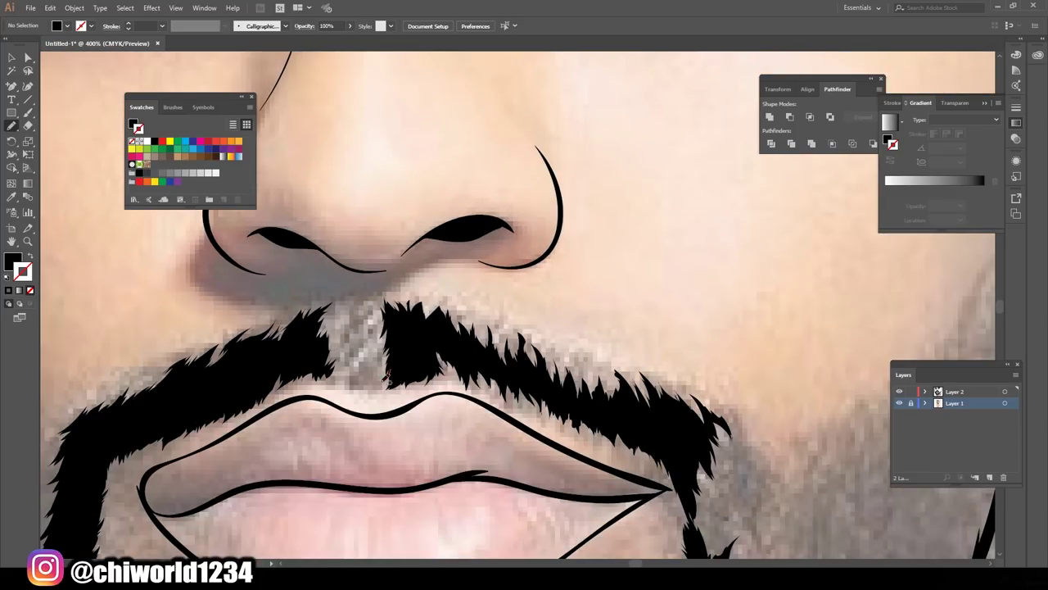
drag(382, 353, 351, 329)
drag(370, 295, 379, 299)
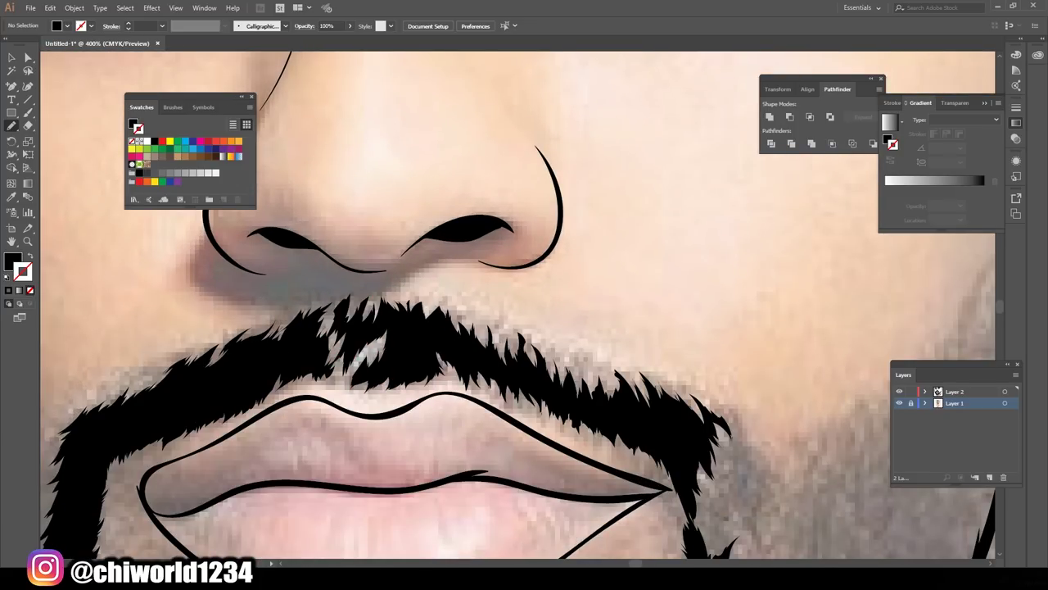
scroll(393, 344, down, 4)
scroll(573, 213, up, 4)
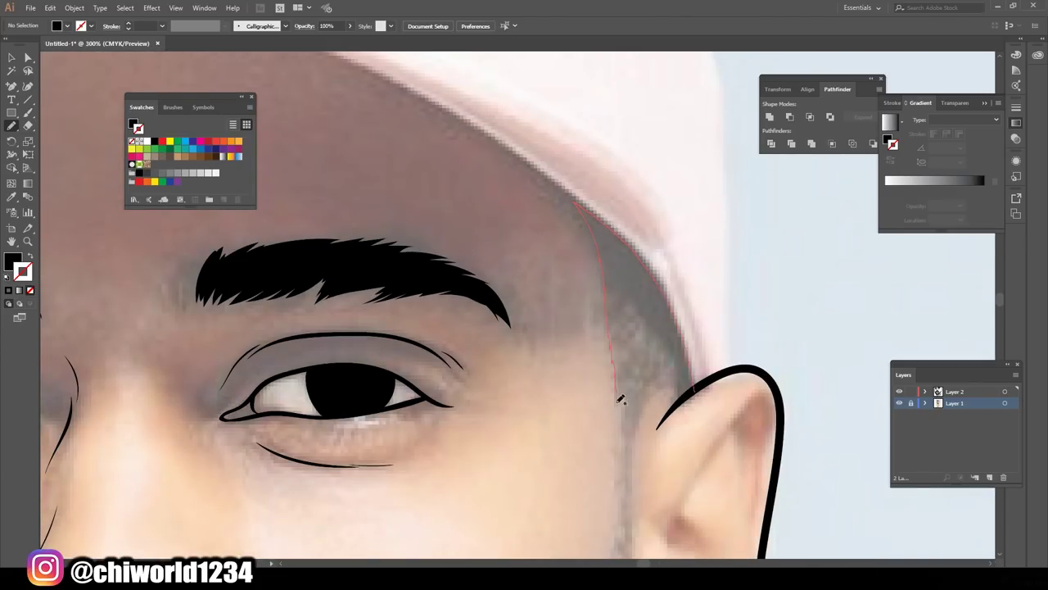
Paint the hair at the temple solid black
drag(690, 388, 696, 368)
scroll(702, 461, down, 3)
scroll(563, 270, up, 4)
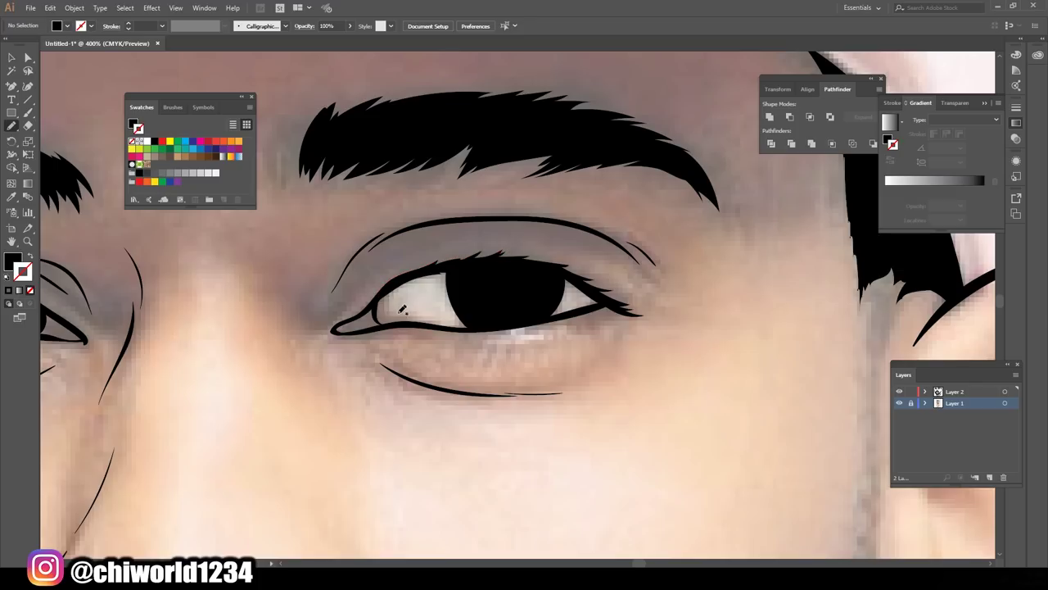
Paint the upper eyelash and lower eyelid lines, plus hair along the beard's jawline edge
drag(378, 326, 622, 308)
drag(431, 321, 433, 321)
scroll(285, 343, down, 3)
scroll(496, 274, up, 4)
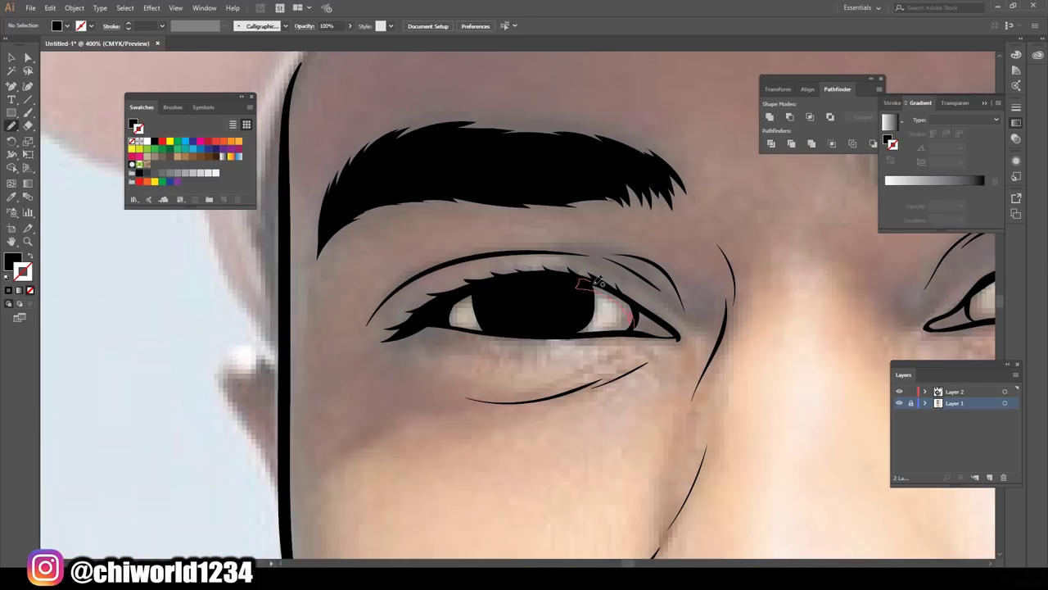
scroll(804, 415, down, 3)
scroll(690, 412, up, 2)
scroll(597, 416, up, 2)
mouse_move(588, 391)
mouse_down()
mouse_move(608, 373)
mouse_move(585, 352)
mouse_up()
Fill the upper-right neck drip and the next drip solid black with the Blob Brush
scroll(651, 484, down, 4)
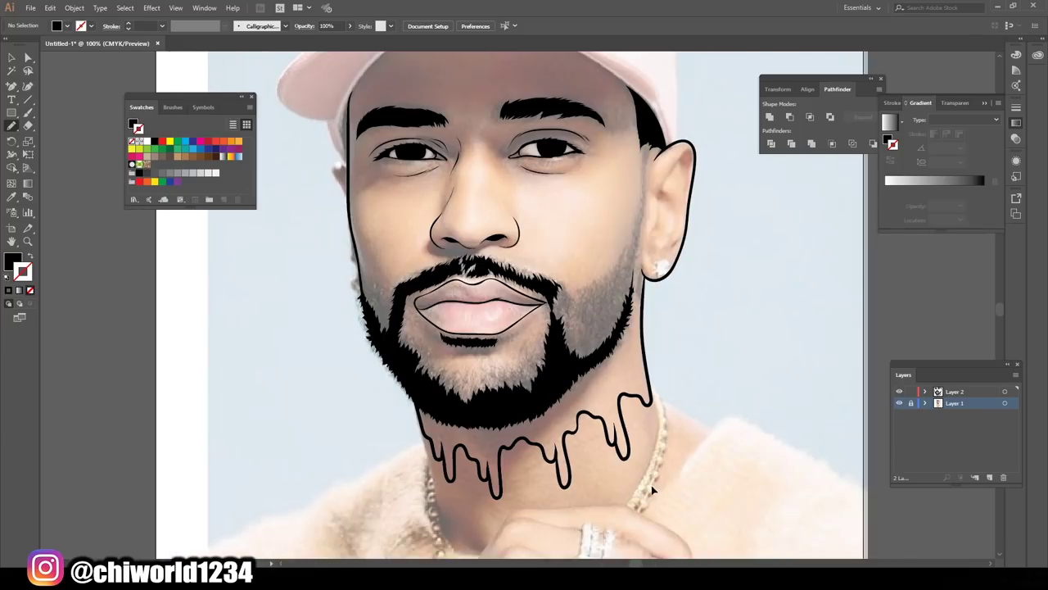
scroll(897, 406, up, 1)
scroll(898, 406, down, 2)
scroll(714, 419, up, 5)
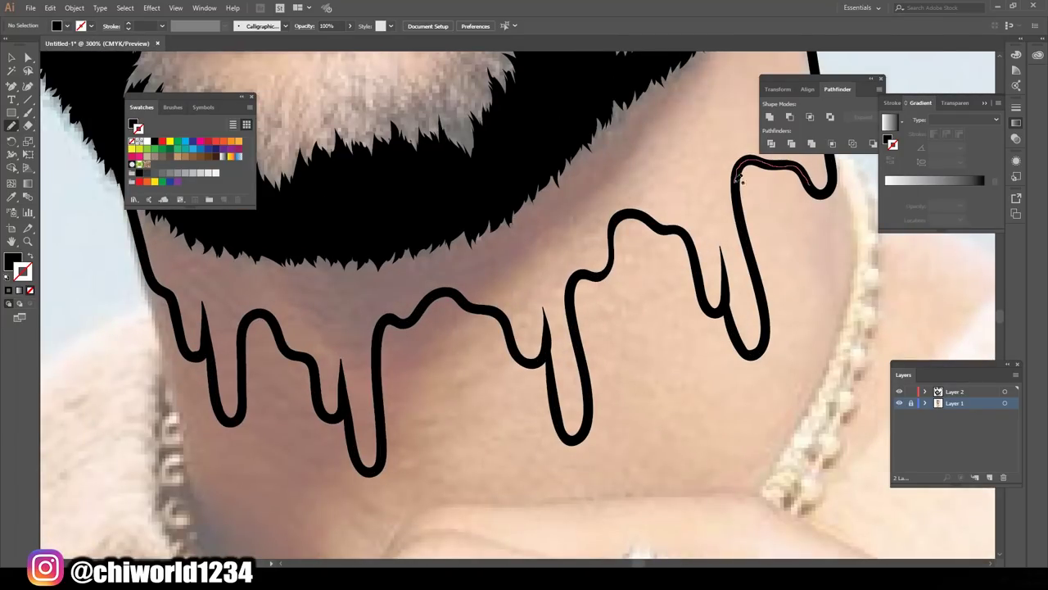
drag(740, 169, 795, 206)
mouse_move(725, 316)
mouse_down()
mouse_move(662, 486)
mouse_move(612, 246)
mouse_up()
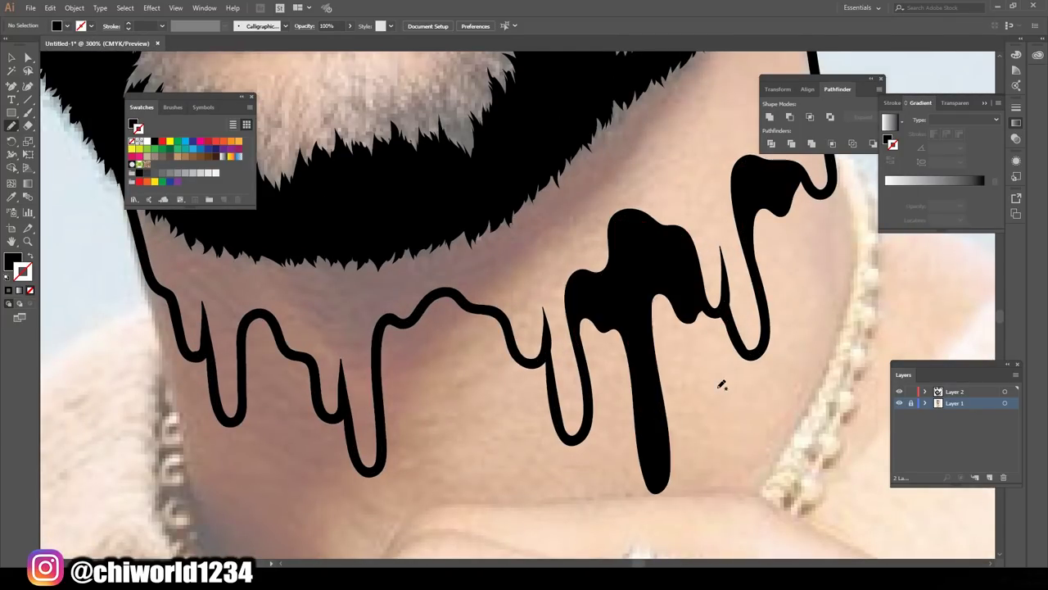
scroll(721, 379, down, 2)
scroll(590, 428, up, 2)
mouse_move(635, 384)
mouse_down()
mouse_move(561, 393)
mouse_move(476, 280)
mouse_move(631, 374)
mouse_up()
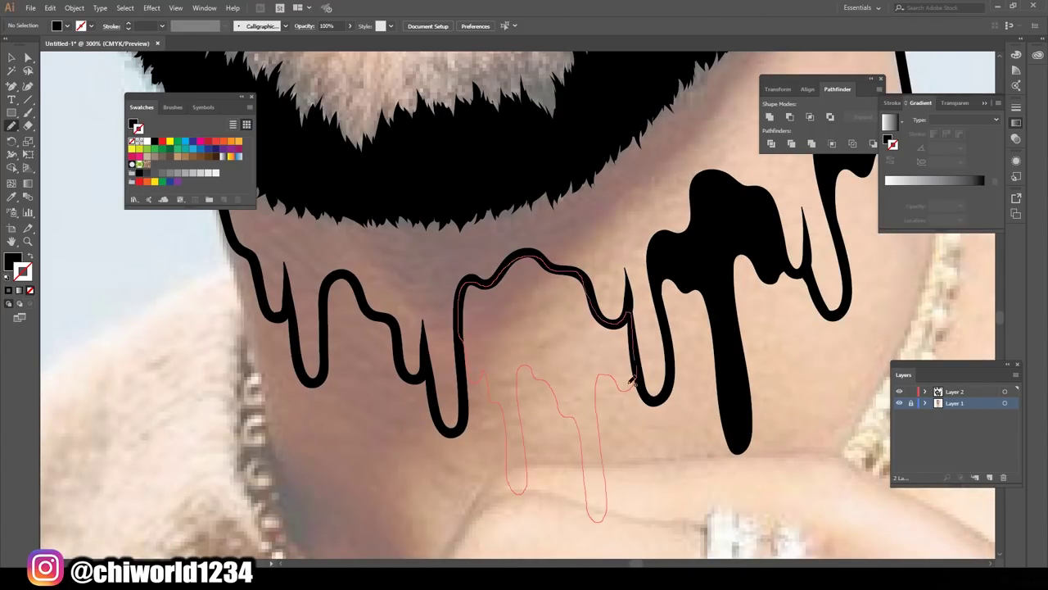
Fill the remaining neck drips black and begin an inner line in the ear
scroll(475, 292, up, 1)
scroll(497, 491, up, 2)
drag(378, 309, 381, 311)
scroll(505, 477, down, 1)
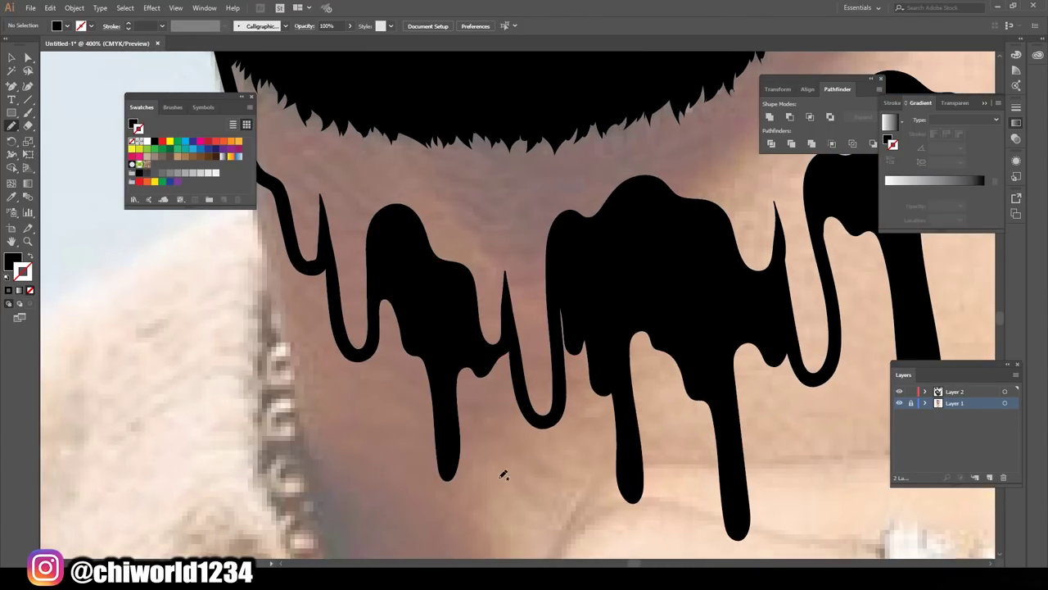
scroll(552, 451, up, 2)
scroll(551, 452, up, 1)
drag(676, 463, 290, 197)
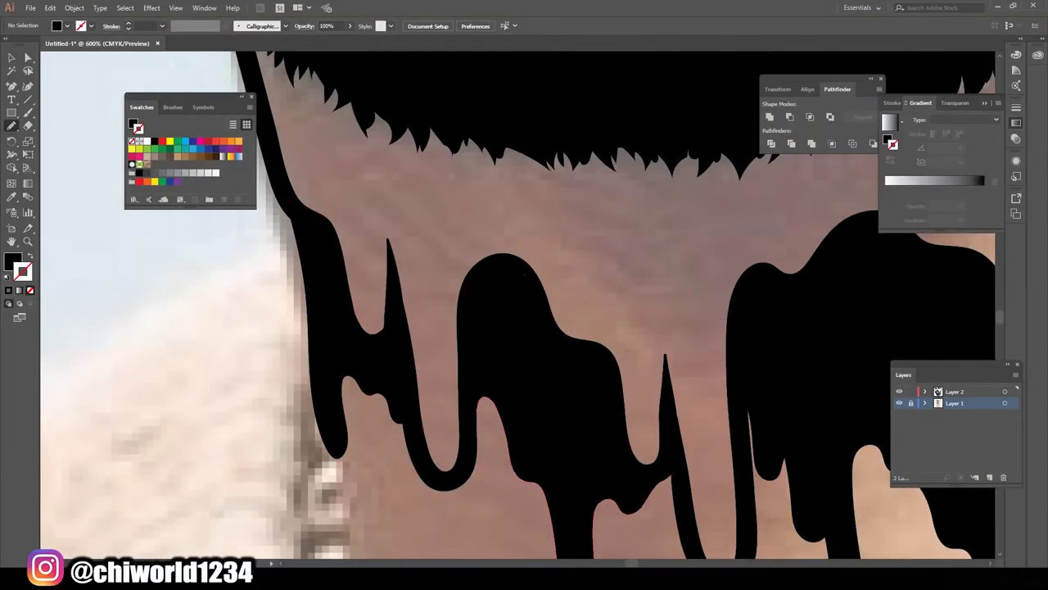
scroll(713, 370, down, 3)
scroll(714, 369, up, 1)
scroll(860, 305, up, 2)
mouse_move(557, 365)
mouse_down()
mouse_move(568, 229)
mouse_move(685, 104)
mouse_up()
Draw the earring ring on the earlobe and the ear's inner curves and rim lines
drag(589, 424, 573, 483)
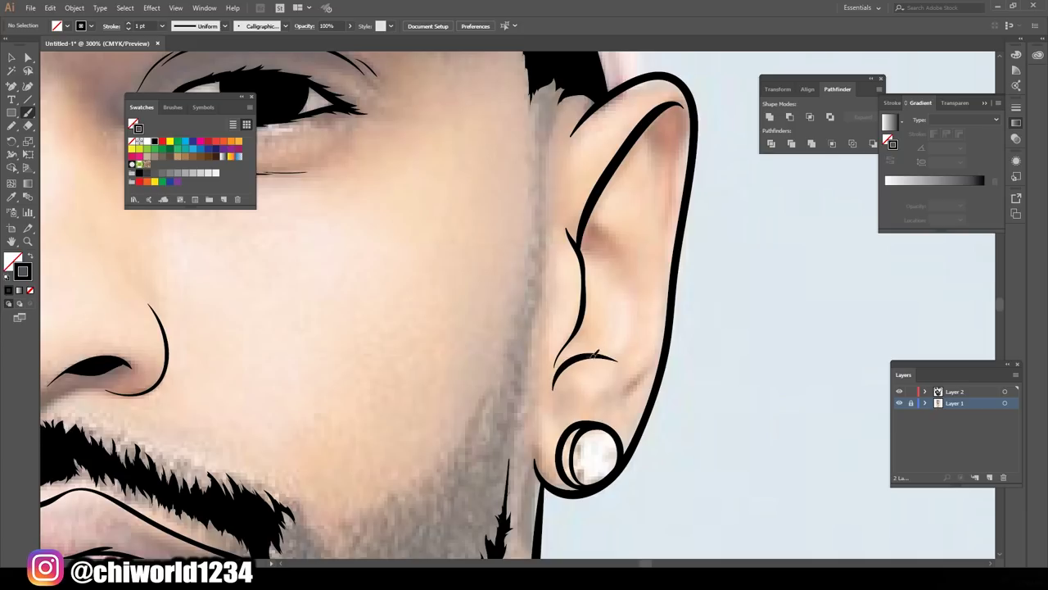
drag(554, 388, 587, 223)
drag(616, 169, 630, 210)
drag(649, 123, 670, 288)
drag(663, 332, 627, 390)
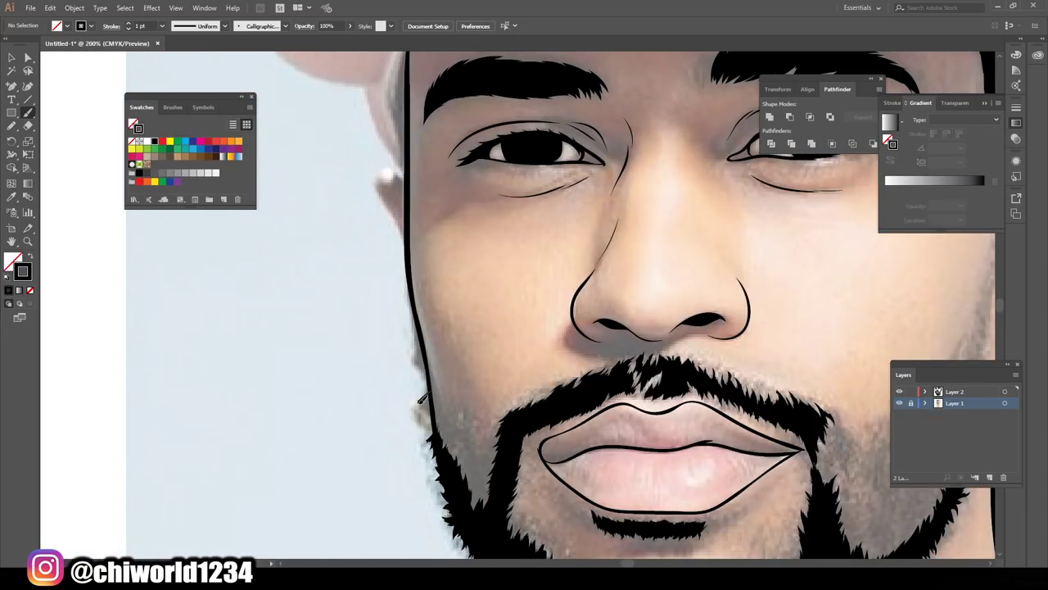
Outline the left face side, the forehead hairline and the edges of the cap brim
drag(421, 399, 381, 167)
key(ctrl+minus)
scroll(632, 496, up, 3)
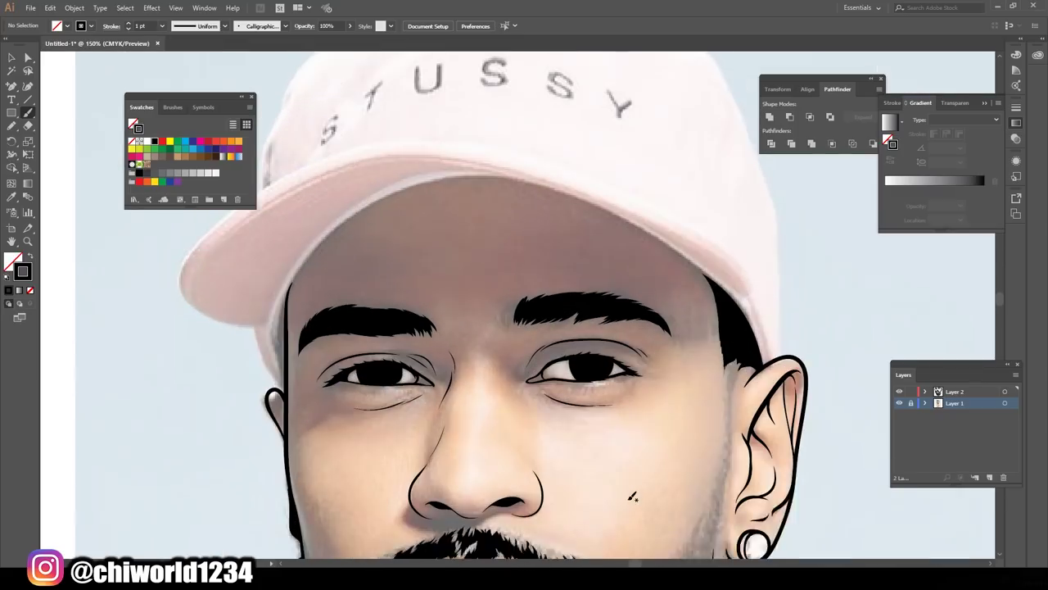
drag(278, 375, 737, 311)
key(ctrl+plus)
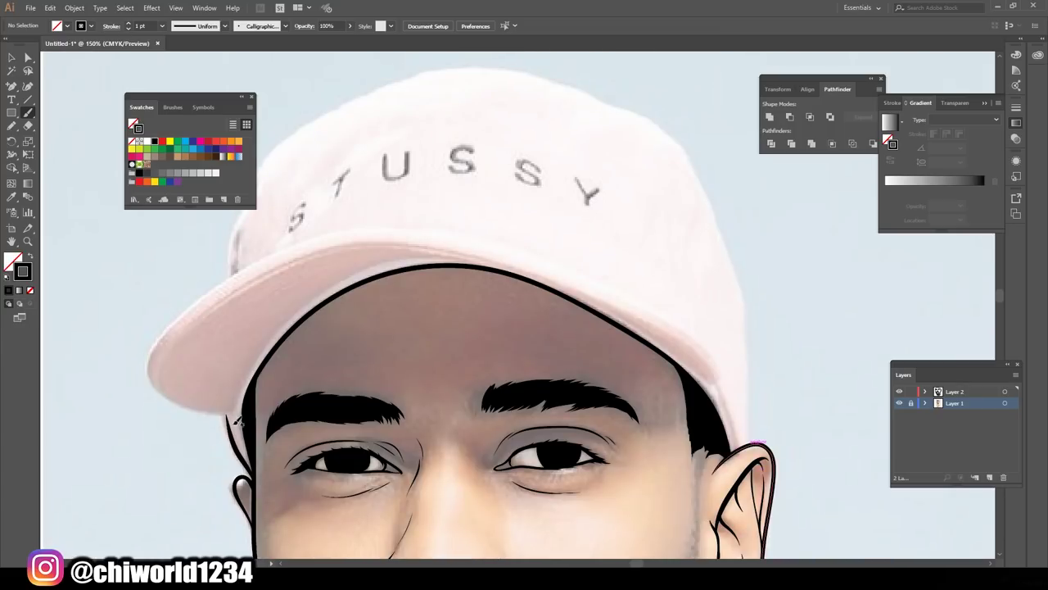
mouse_move(233, 414)
mouse_down()
mouse_move(182, 308)
mouse_move(729, 391)
mouse_up()
mouse_move(265, 280)
mouse_down()
mouse_move(158, 396)
mouse_move(676, 354)
mouse_up()
key(ctrl+minus)
key(ctrl+minus)
key(ctrl+minus)
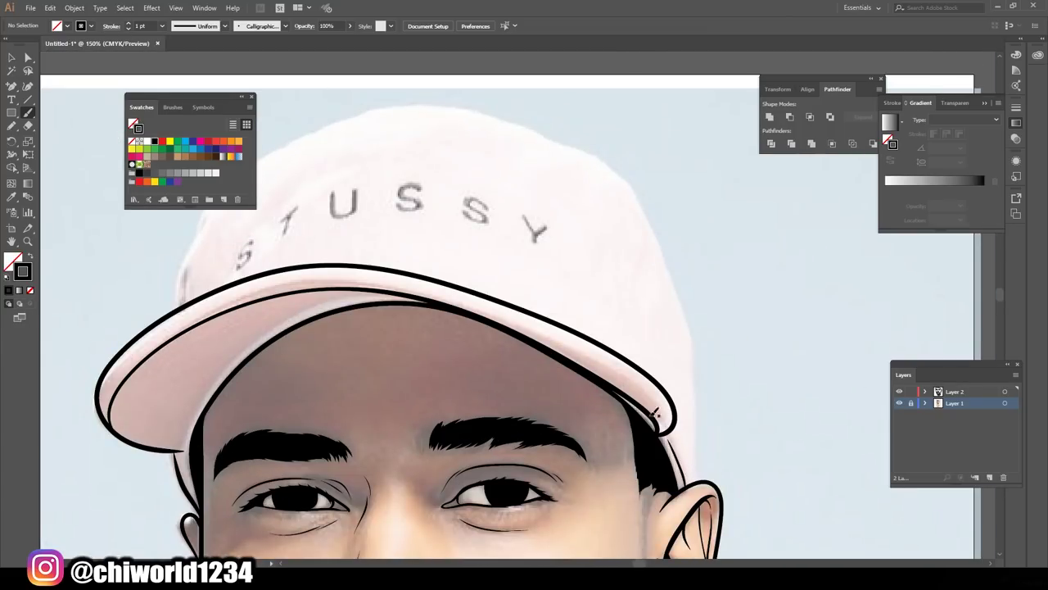
key(ctrl+minus)
Outline the cap crown and add small hairs at the right eyebrow's inner end
drag(196, 361, 709, 534)
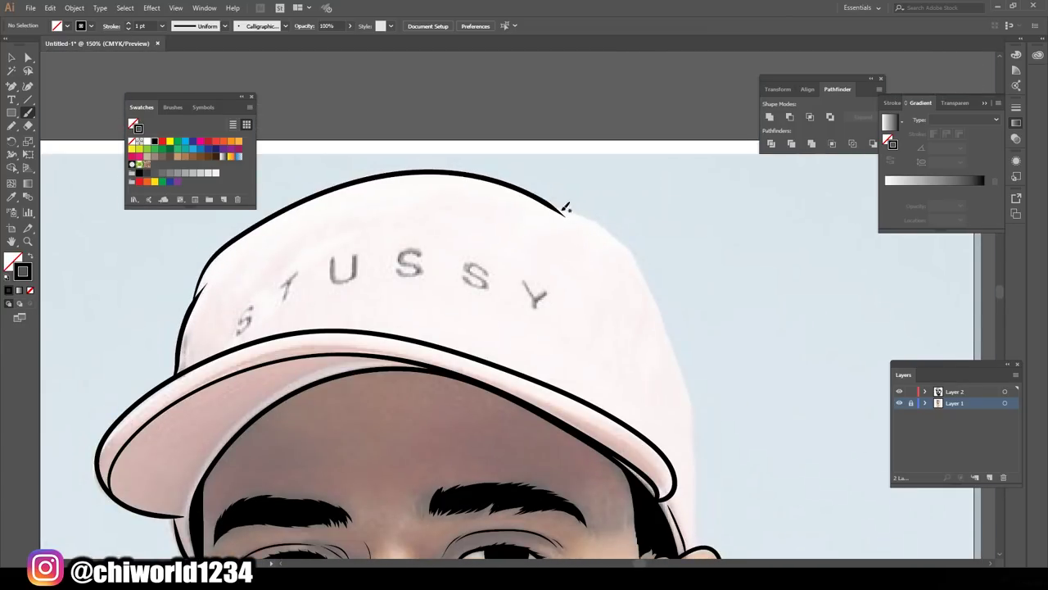
key(ctrl+minus)
key(ctrl+plus)
key(ctrl+plus)
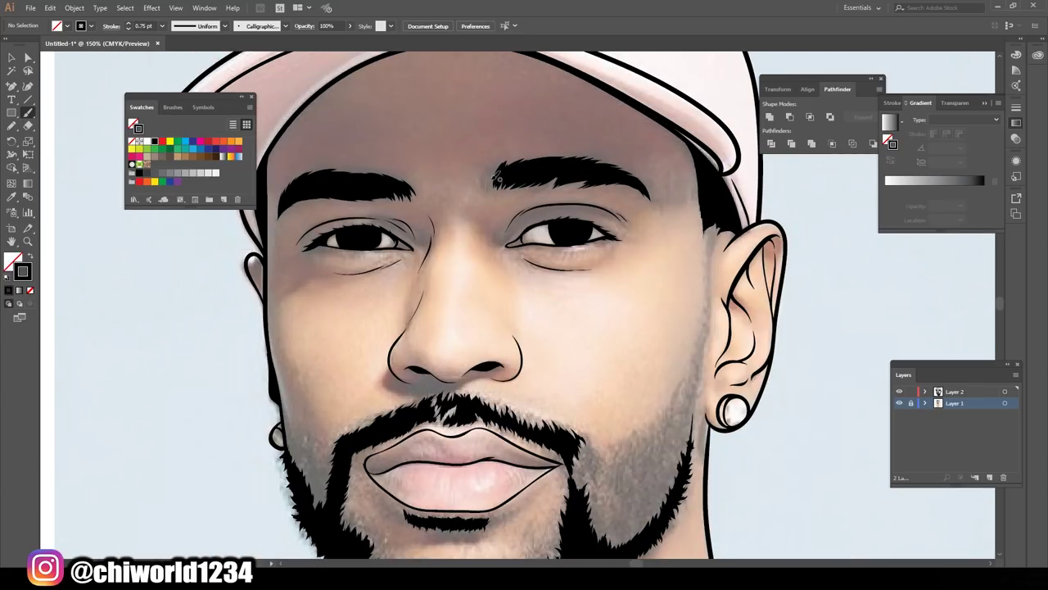
drag(488, 189, 495, 162)
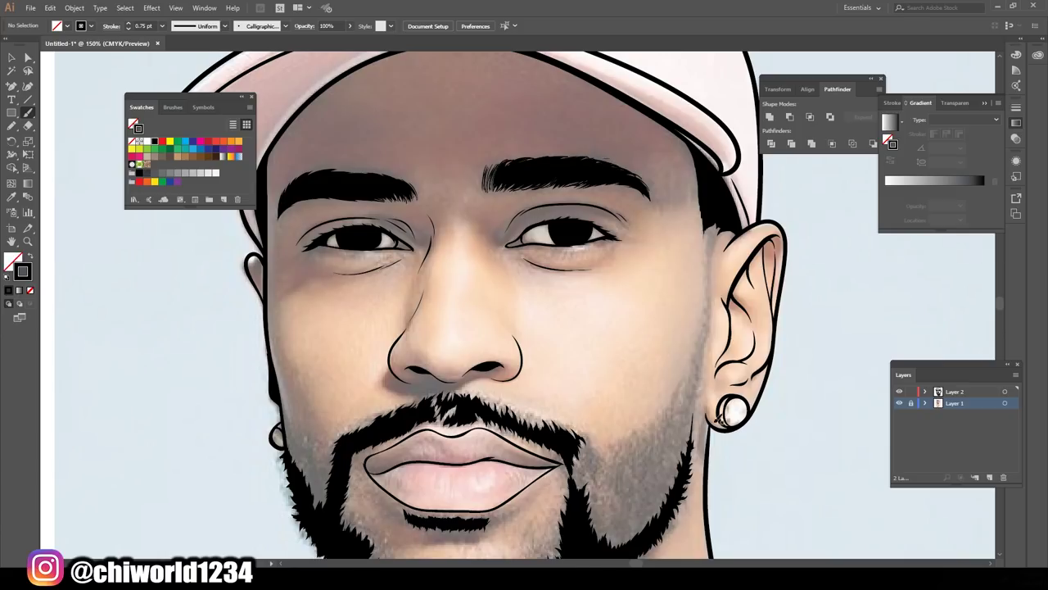
mouse_move(399, 179)
mouse_down()
mouse_move(457, 230)
mouse_move(355, 260)
mouse_up()
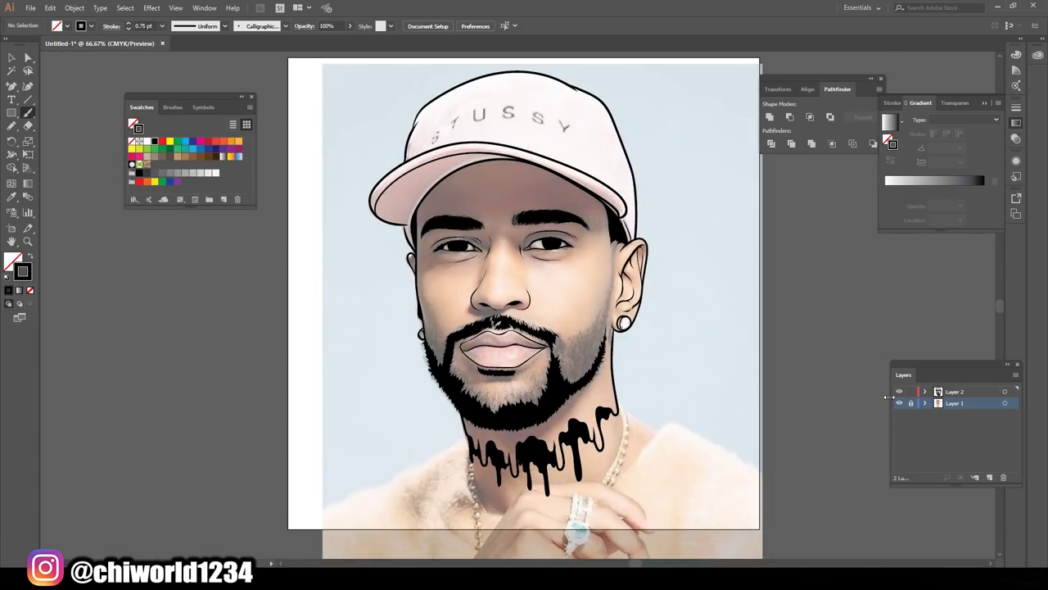
key(ctrl+equal)
key(ctrl+equal)
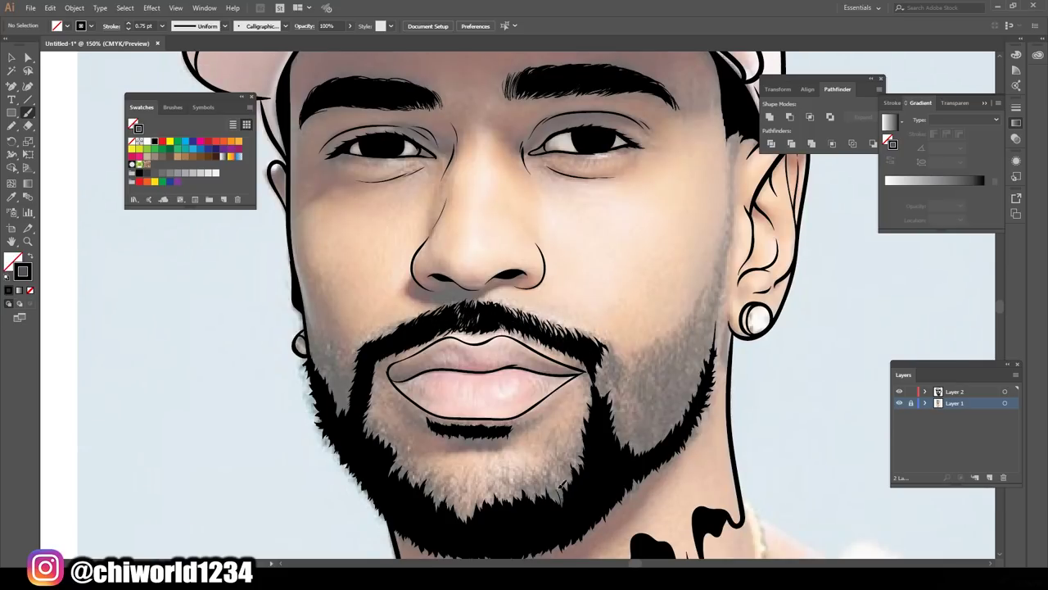
Paint fine hair strokes along the lower beard, the right jawline and the left jaw edge
mouse_move(562, 488)
mouse_down()
mouse_move(479, 493)
mouse_move(442, 475)
mouse_up()
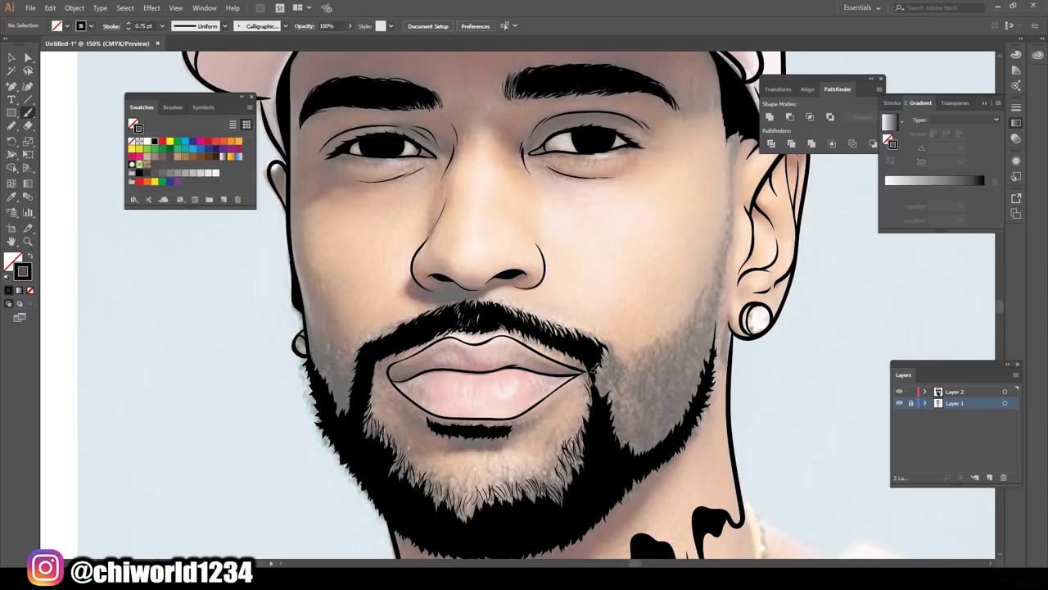
key(ctrl+minus)
key(ctrl+minus)
key(ctrl+plus)
key(ctrl+plus)
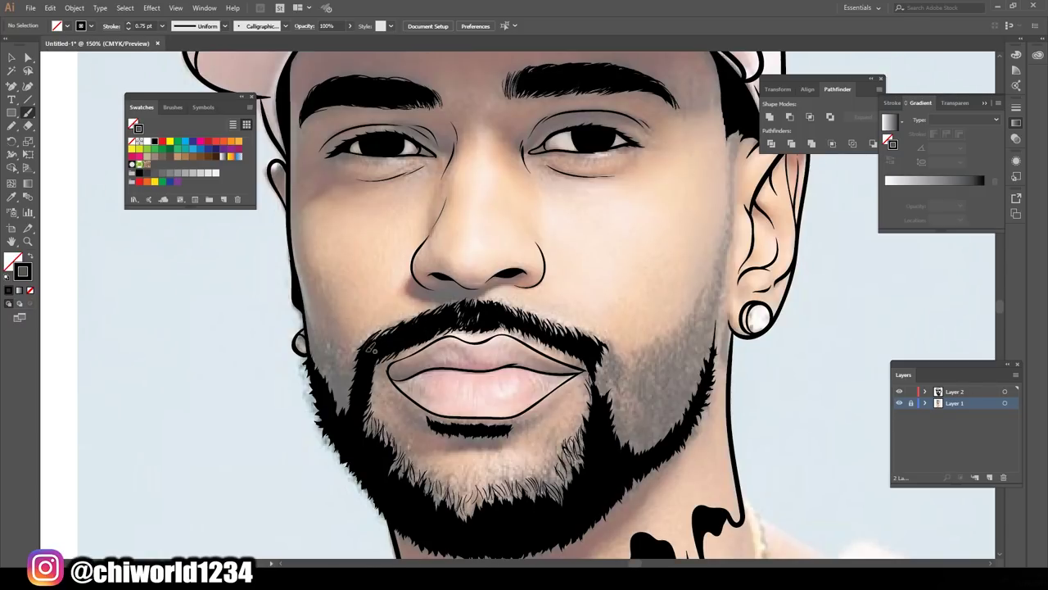
drag(708, 311, 611, 378)
mouse_move(696, 352)
mouse_down()
mouse_move(623, 402)
mouse_move(652, 433)
mouse_move(639, 452)
mouse_up()
drag(689, 409, 642, 433)
drag(699, 394, 673, 422)
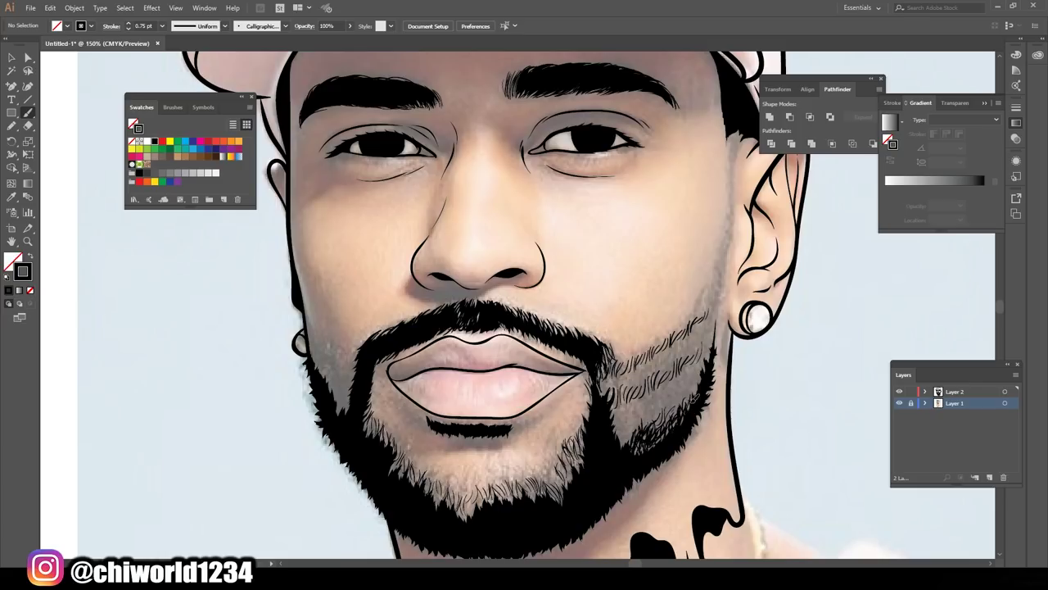
drag(356, 382, 331, 348)
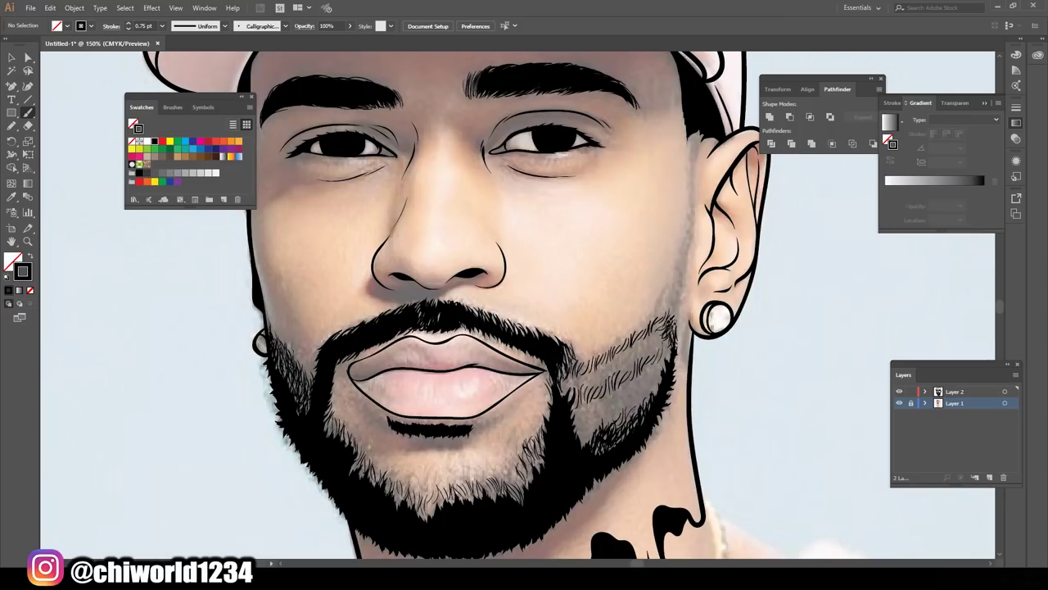
Add fine hair strokes across the right-cheek beard
mouse_move(671, 360)
mouse_down()
mouse_move(659, 327)
mouse_move(649, 331)
mouse_up()
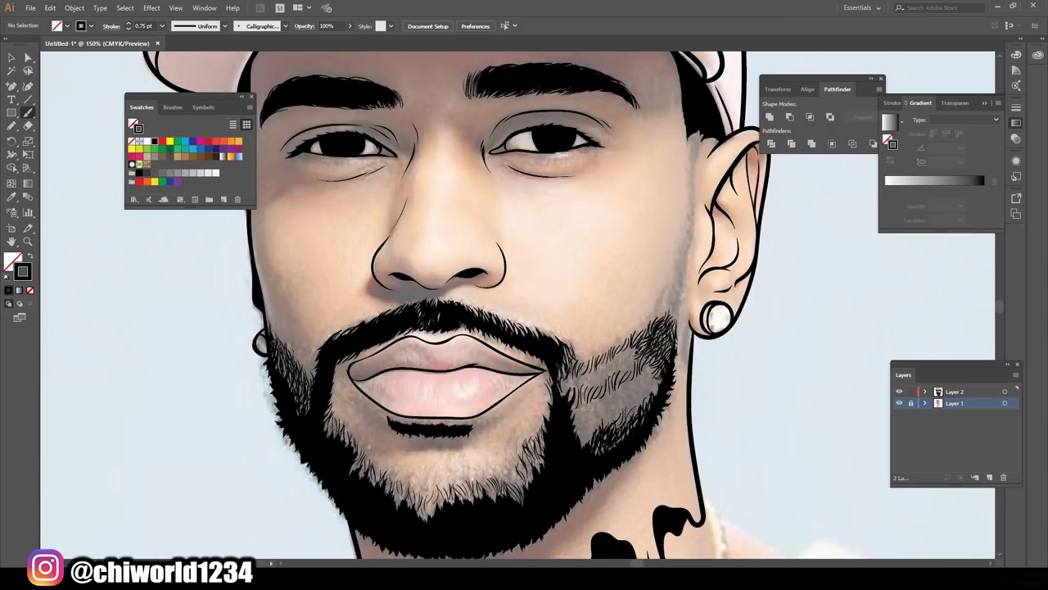
mouse_move(665, 389)
mouse_down()
mouse_move(639, 352)
mouse_move(645, 345)
mouse_up()
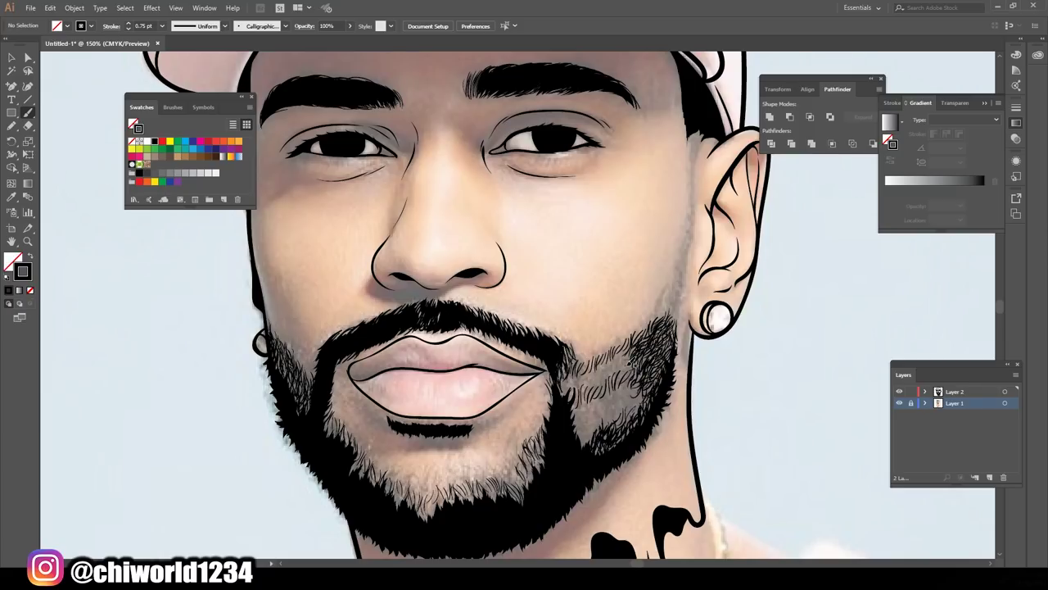
drag(647, 414, 630, 385)
drag(623, 427, 602, 400)
drag(596, 446, 583, 413)
mouse_move(629, 434)
mouse_down()
mouse_move(607, 411)
mouse_move(626, 391)
mouse_move(576, 401)
mouse_move(596, 390)
mouse_up()
Thicken and fill out the right-cheek beard hairs, then add fine hairs to the left cheek
drag(599, 434, 578, 405)
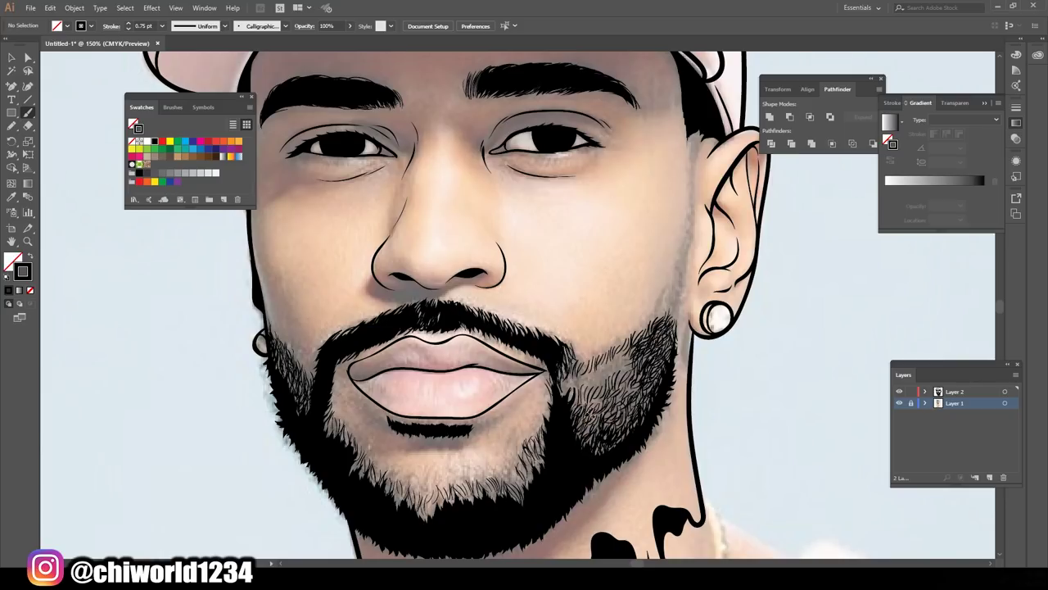
mouse_move(633, 378)
mouse_down()
mouse_move(622, 343)
mouse_move(606, 357)
mouse_up()
drag(619, 390, 598, 362)
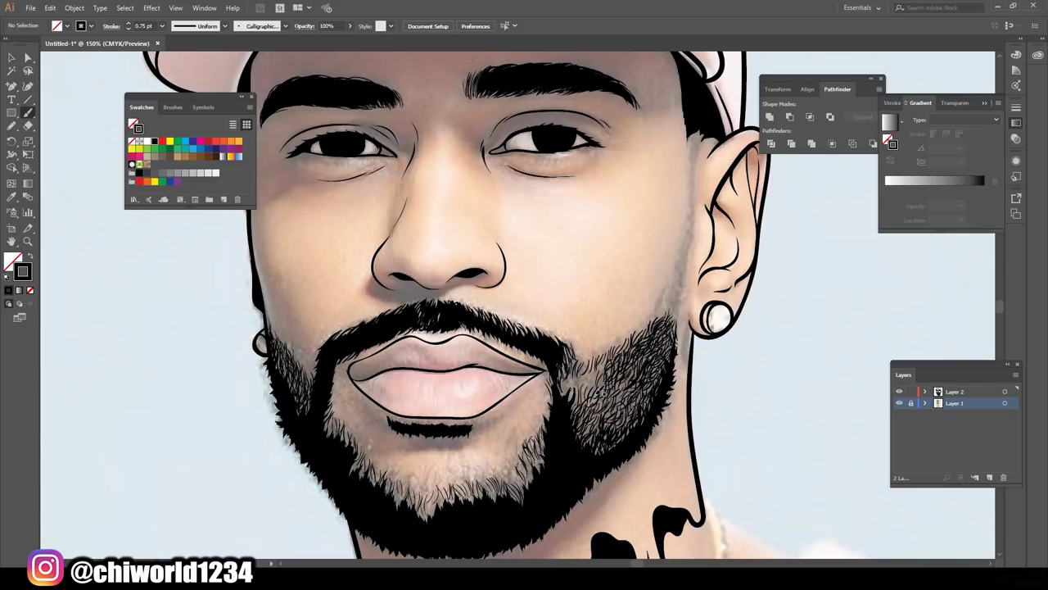
mouse_move(589, 399)
mouse_down()
mouse_move(573, 375)
mouse_move(589, 356)
mouse_up()
mouse_move(630, 403)
mouse_down()
mouse_move(613, 379)
mouse_move(606, 392)
mouse_move(639, 367)
mouse_up()
drag(629, 428, 598, 404)
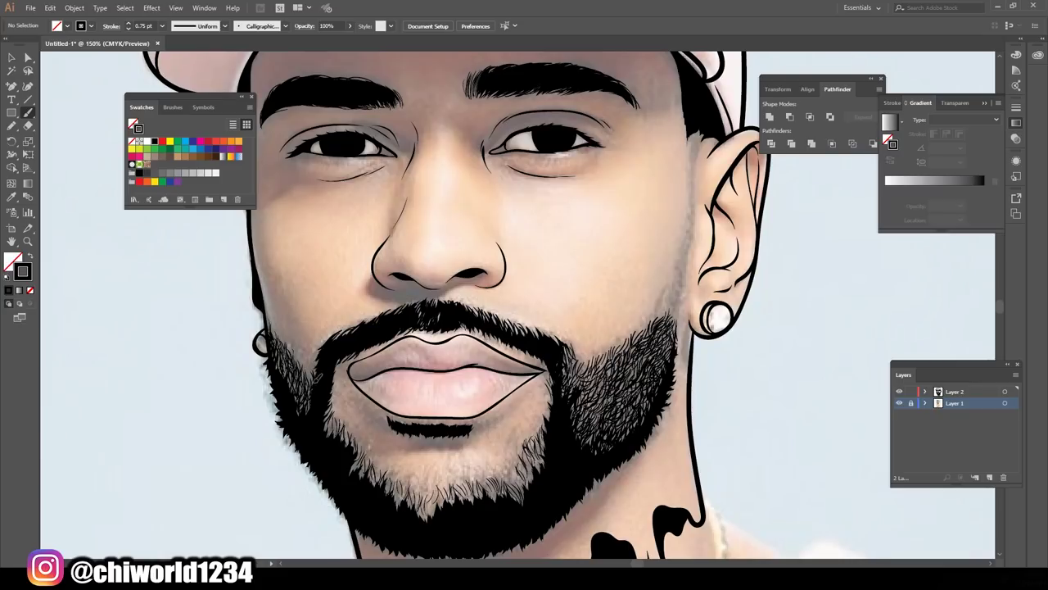
drag(317, 377, 298, 355)
drag(310, 368, 285, 328)
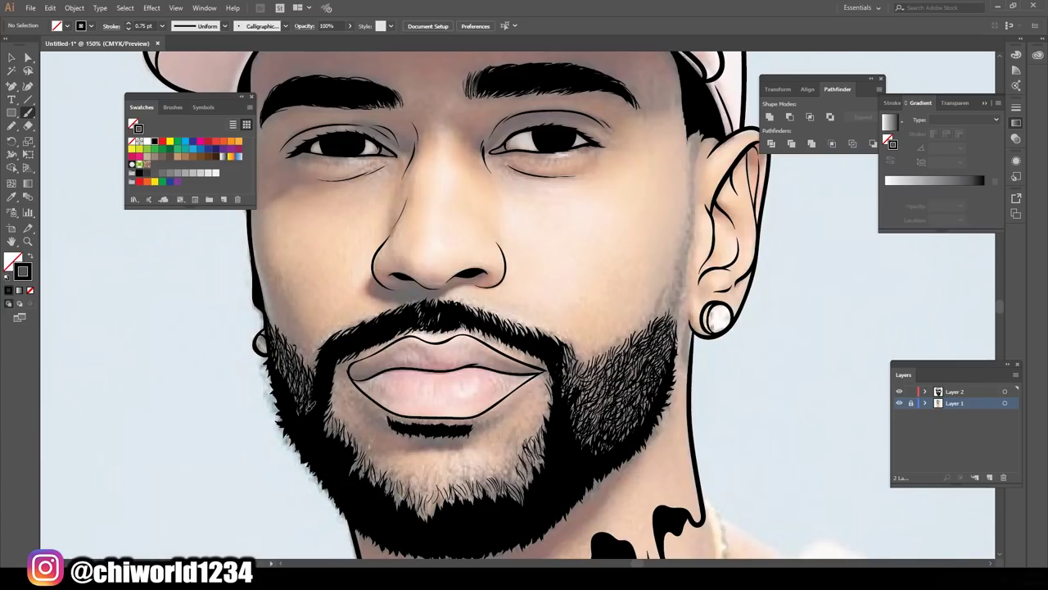
drag(311, 405, 288, 357)
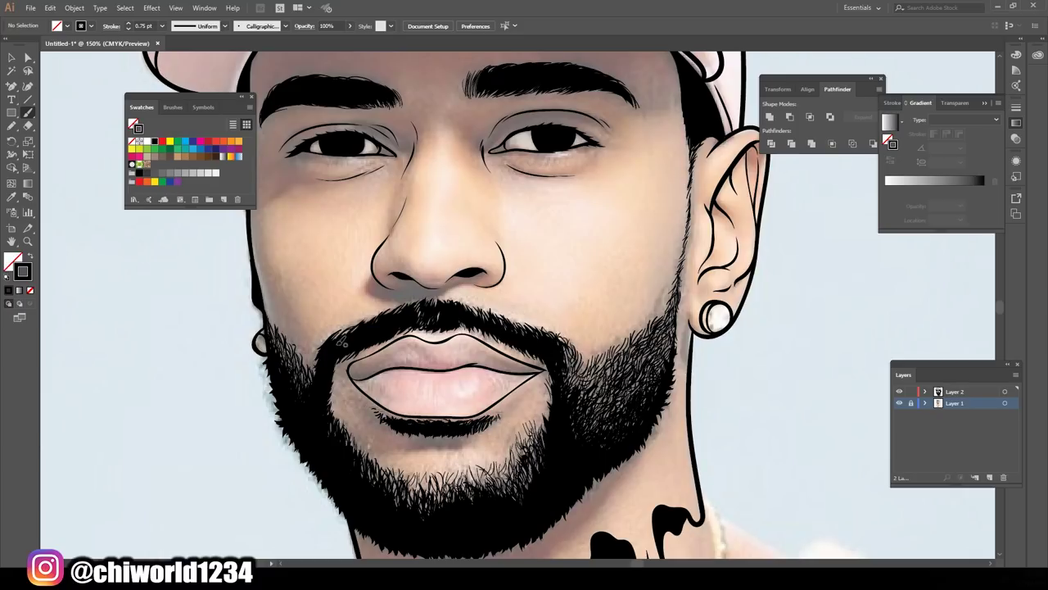
Select all the line art, merge it with Pathfinder, and hide the reference photo
key(ctrl+0)
key(v)
drag(346, 72, 767, 513)
click(73, 7)
click(106, 136)
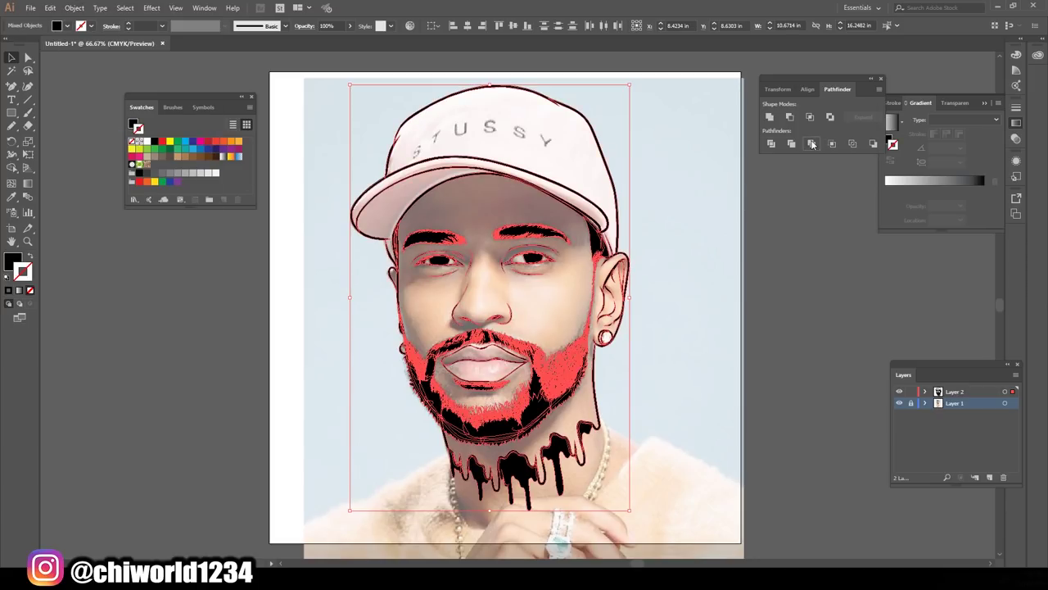
click(812, 144)
click(899, 414)
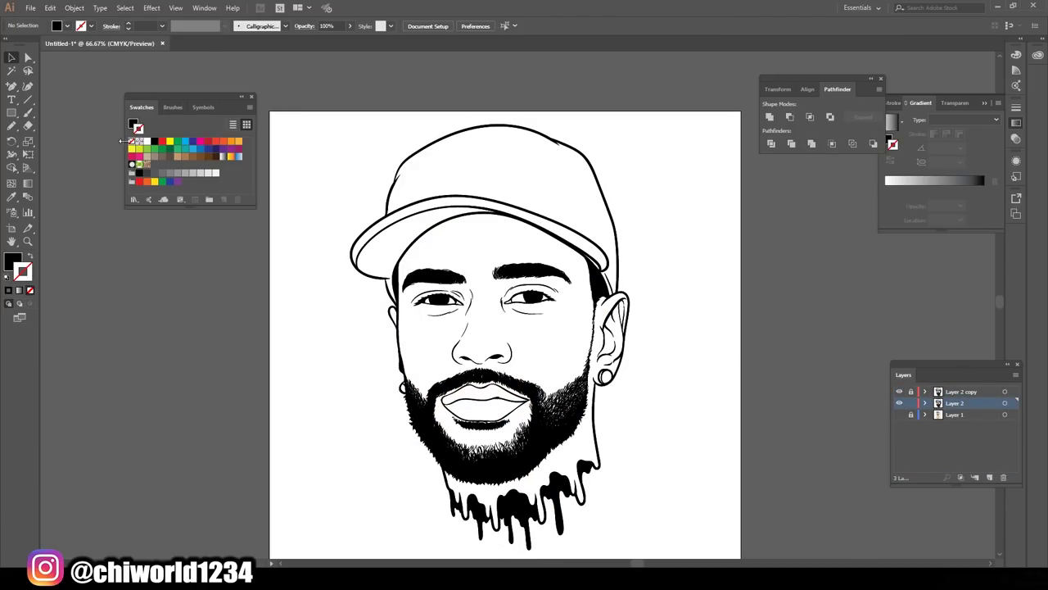
Fill the area behind the line art with peach FFA77B
double_click(12, 261)
text(FFA77B)
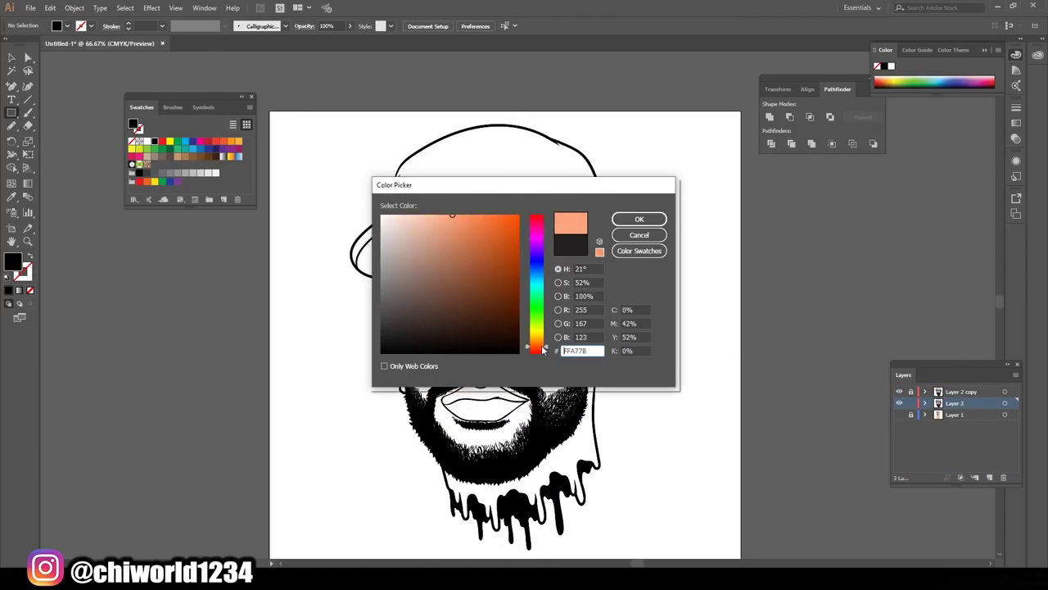
key(Return)
drag(340, 105, 705, 557)
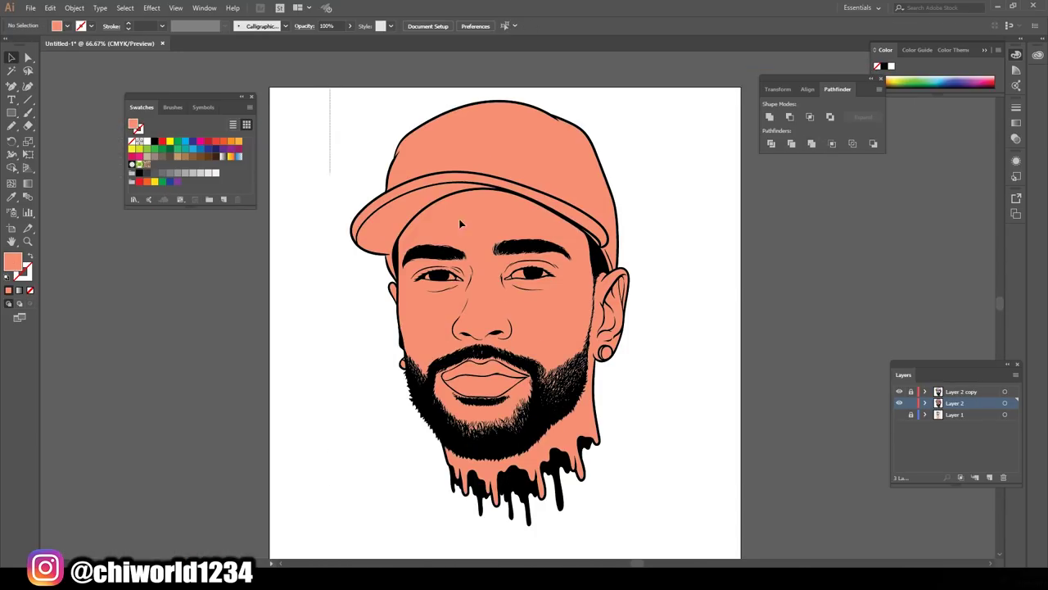
Lighten the peach skin colour through Edit Colors
click(50, 7)
click(385, 259)
drag(765, 387, 735, 372)
click(938, 418)
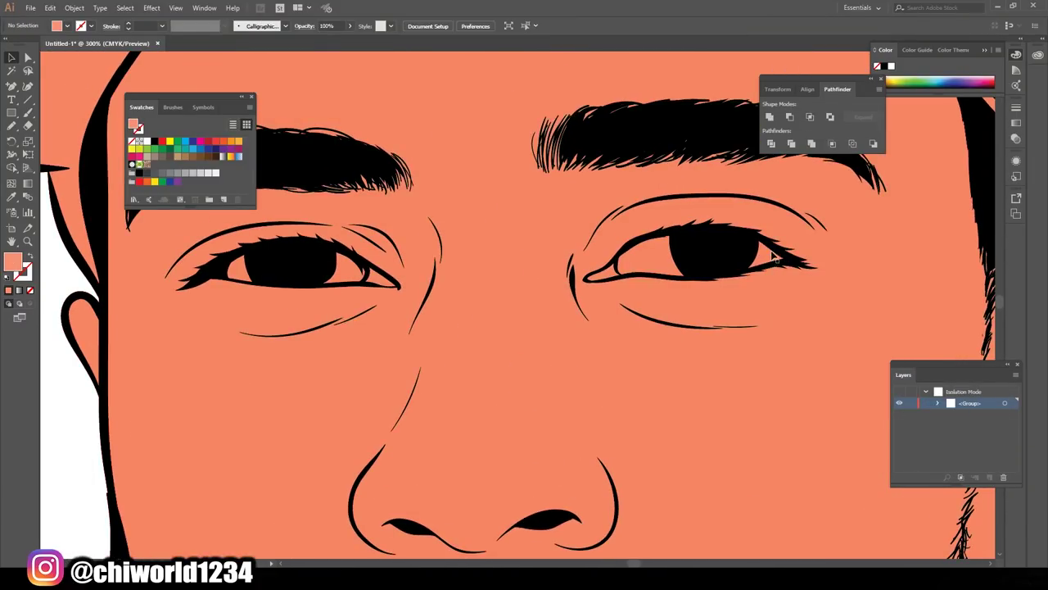
Select the right eye white, then fill the cap crown yellow
click(773, 257)
key(ctrl+minus)
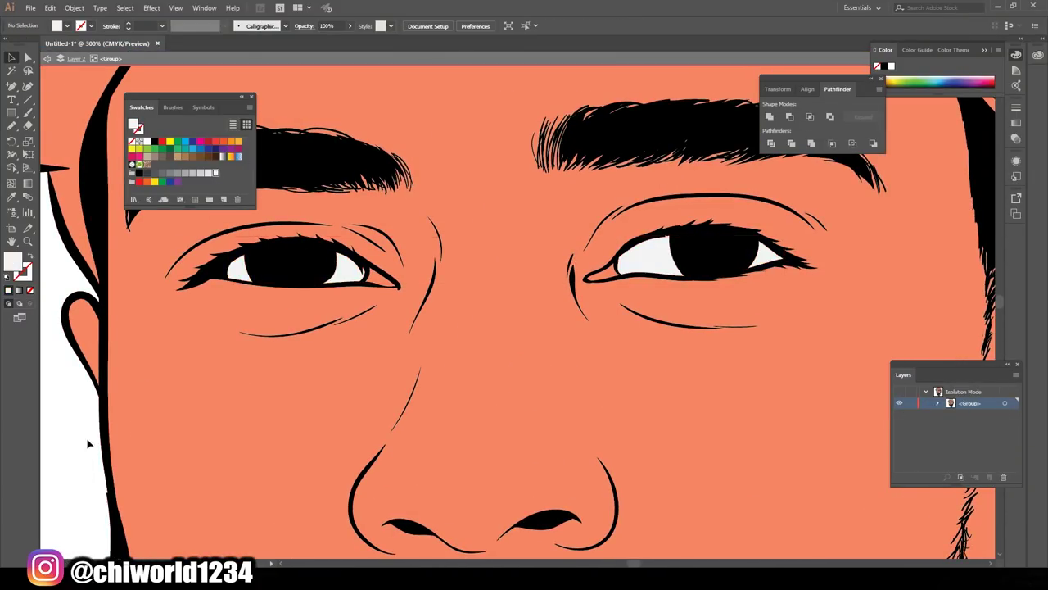
key(ctrl+minus)
click(573, 164)
click(176, 142)
click(168, 145)
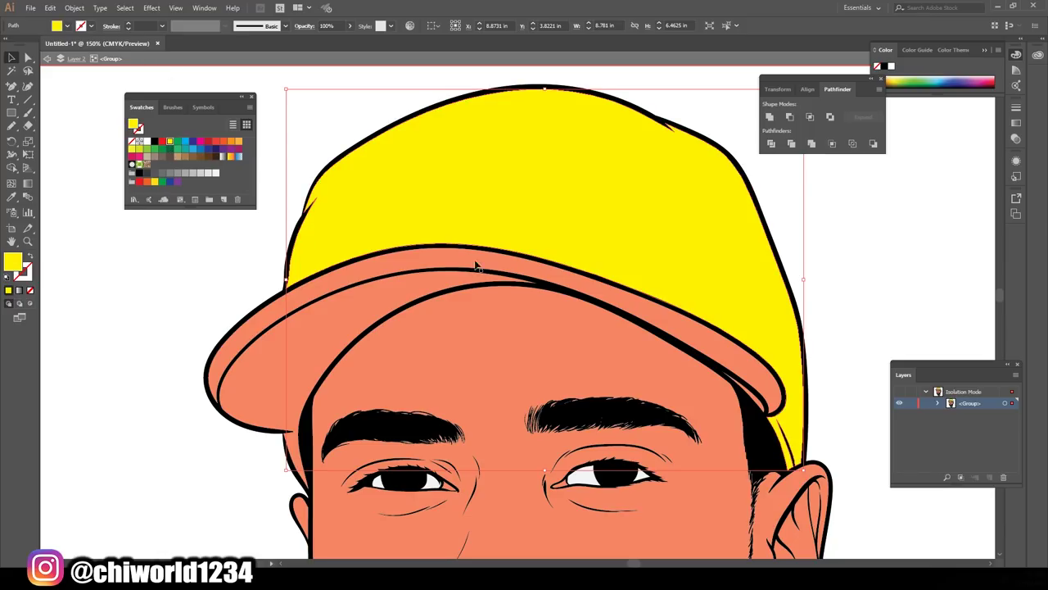
Fill the underside of the cap brim brown and clear the selection
click(279, 356)
click(170, 142)
double_click(13, 260)
click(480, 286)
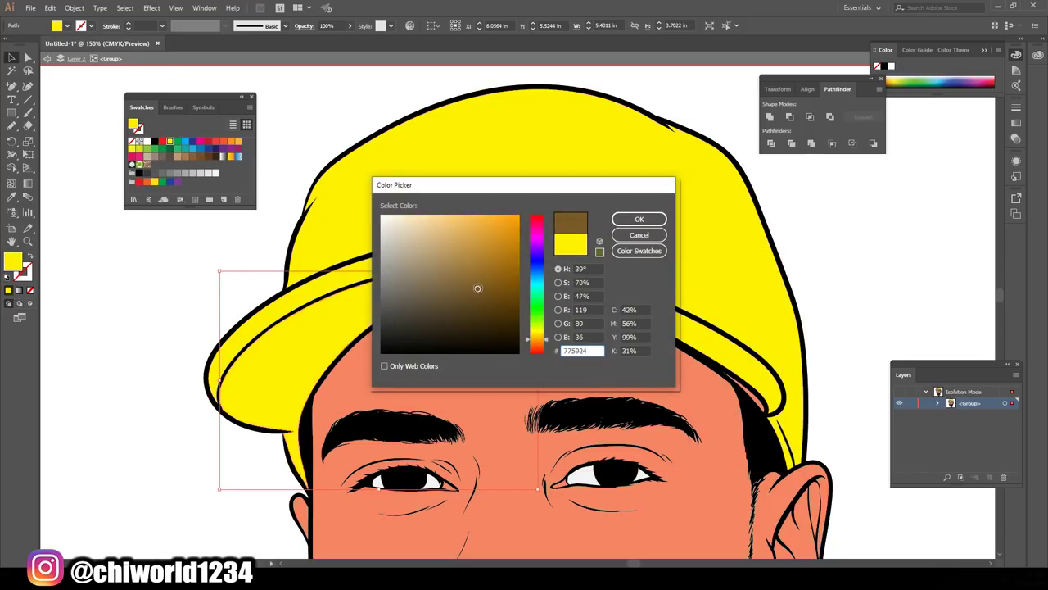
click(636, 217)
key(ctrl+shift+a)
scroll(776, 499, up, 2)
scroll(776, 500, down, 1)
scroll(734, 330, down, 2)
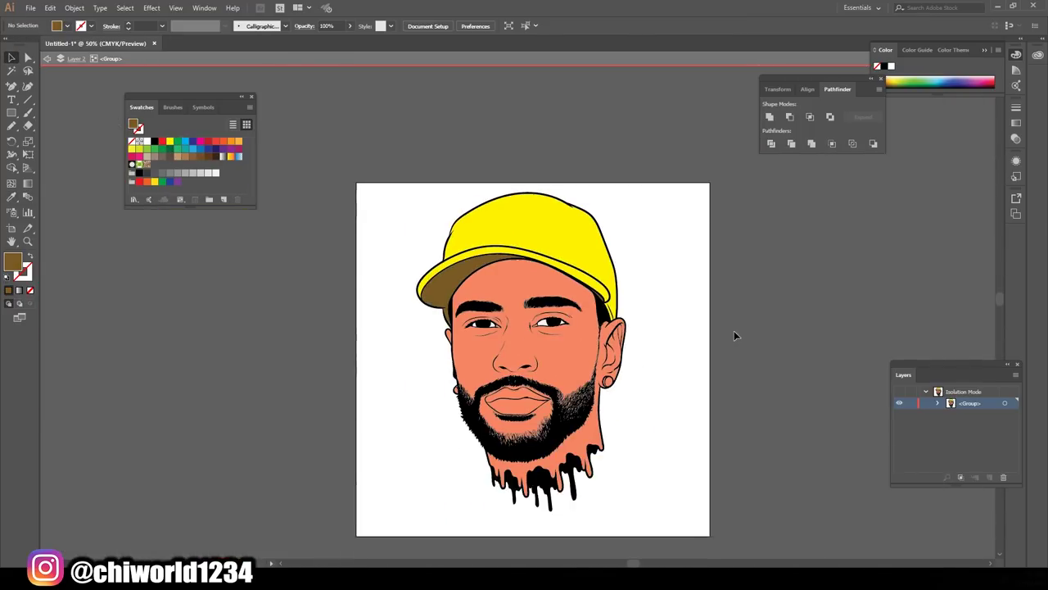
scroll(557, 308, up, 3)
Fill the lips a muted red and set the lower lip to light pink
click(557, 309)
double_click(12, 260)
drag(477, 232, 435, 230)
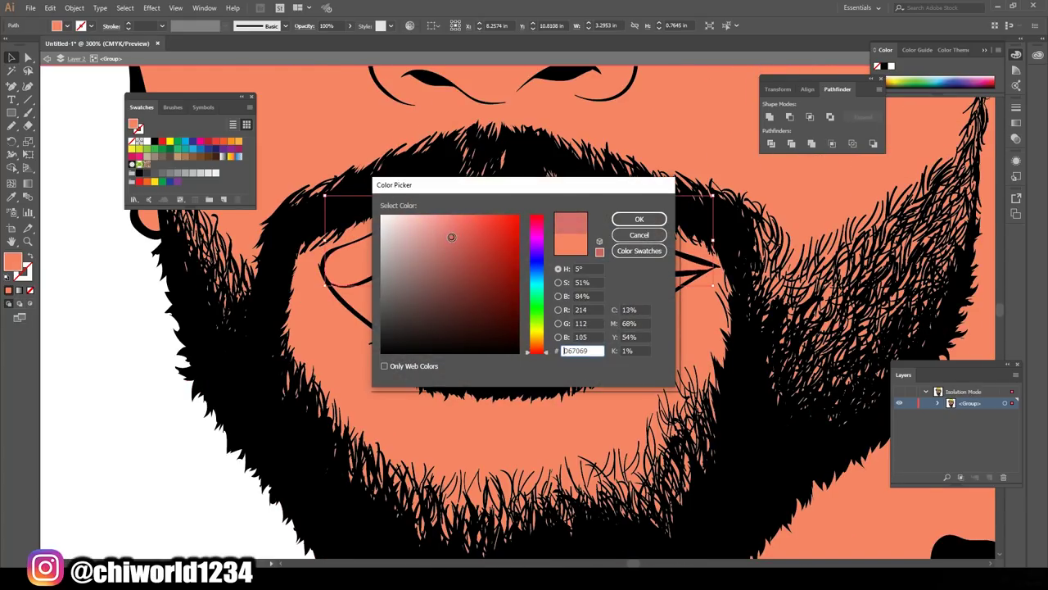
click(639, 218)
double_click(13, 261)
click(639, 219)
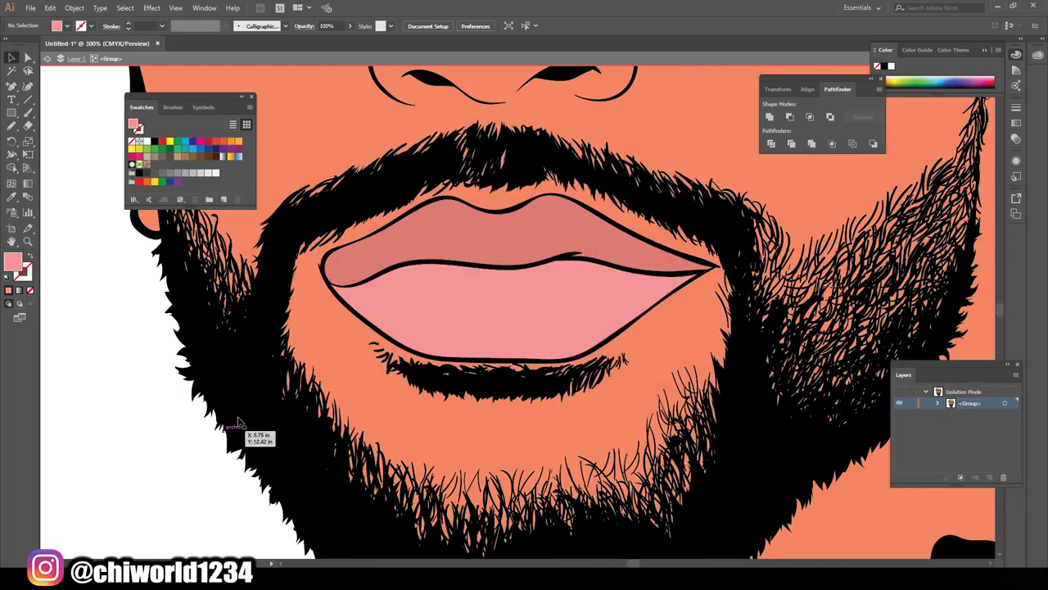
Give the upper lip a darker red fill
scroll(234, 433, up, 2)
click(508, 335)
double_click(12, 260)
click(453, 262)
click(638, 219)
Confirm further fill colours in the Color Picker, including a salmon tone
scroll(524, 327, down, 2)
scroll(524, 328, up, 2)
double_click(12, 260)
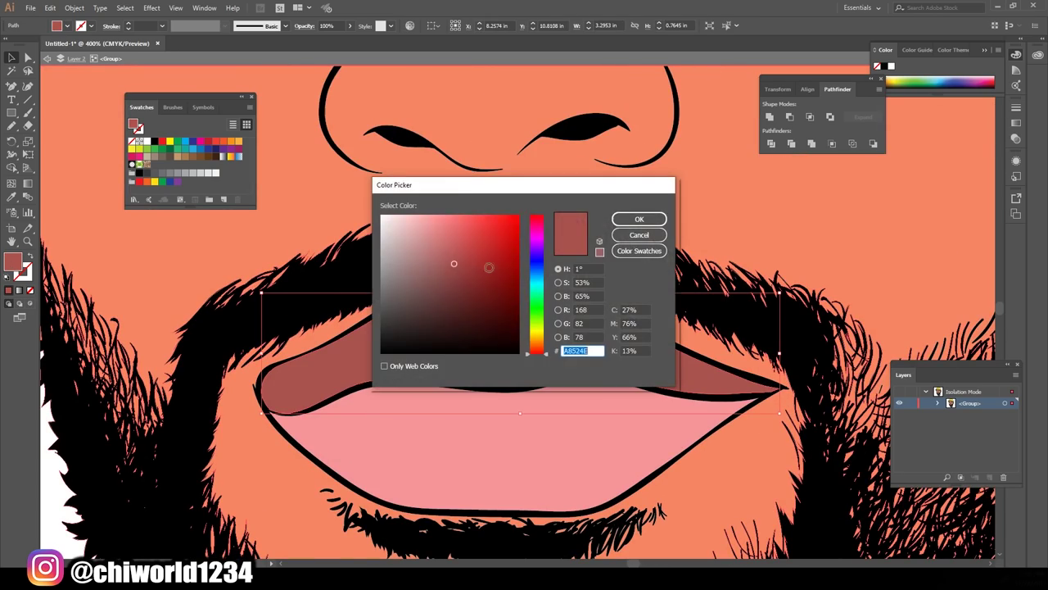
click(639, 219)
scroll(463, 430, up, 3)
scroll(463, 430, up, 2)
double_click(12, 260)
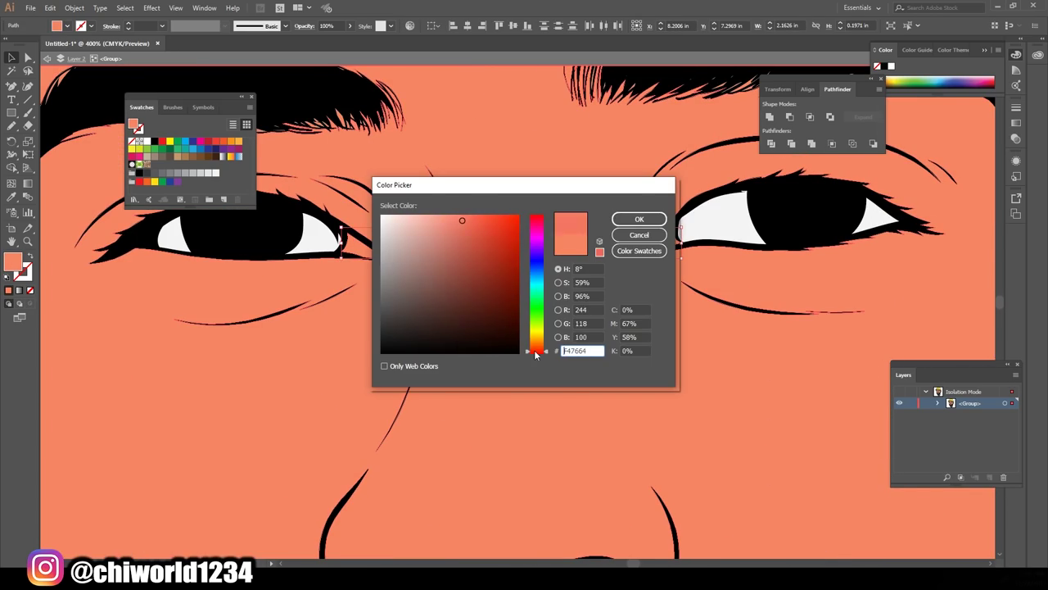
click(639, 219)
Fill the earrings white and exit isolation mode back to all layers
scroll(396, 434, down, 3)
scroll(396, 434, up, 3)
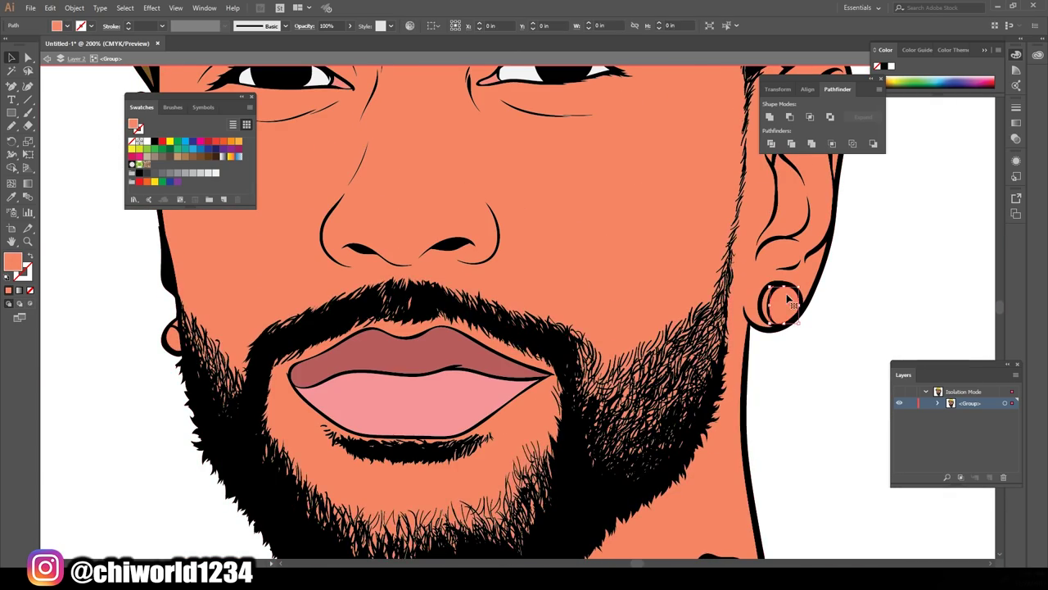
click(173, 336)
scroll(706, 454, down, 3)
scroll(706, 453, up, 3)
scroll(573, 369, down, 2)
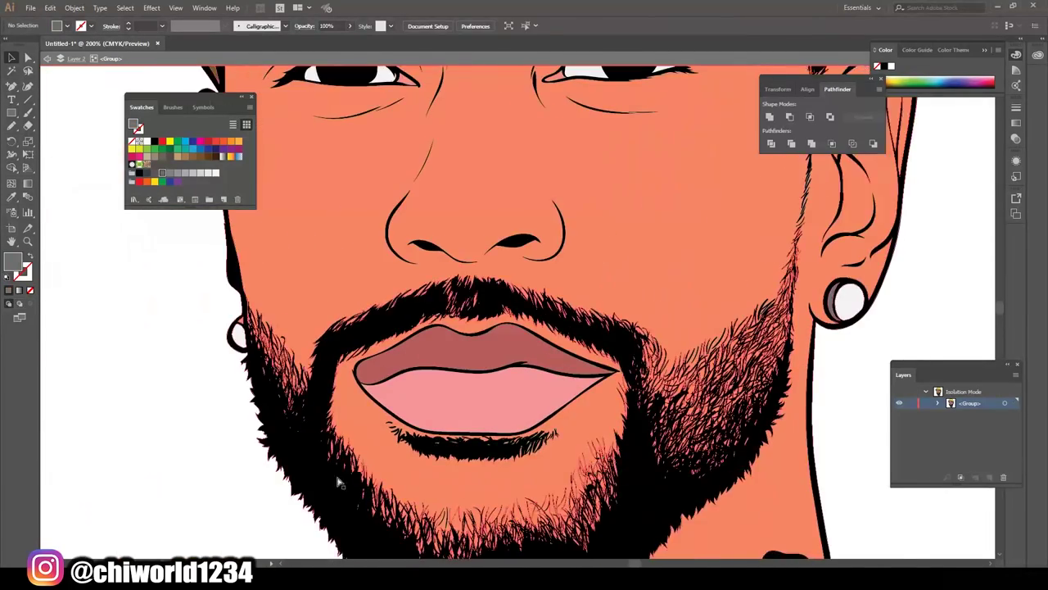
scroll(169, 366, up, 3)
scroll(170, 366, down, 3)
scroll(170, 367, down, 1)
key(Escape)
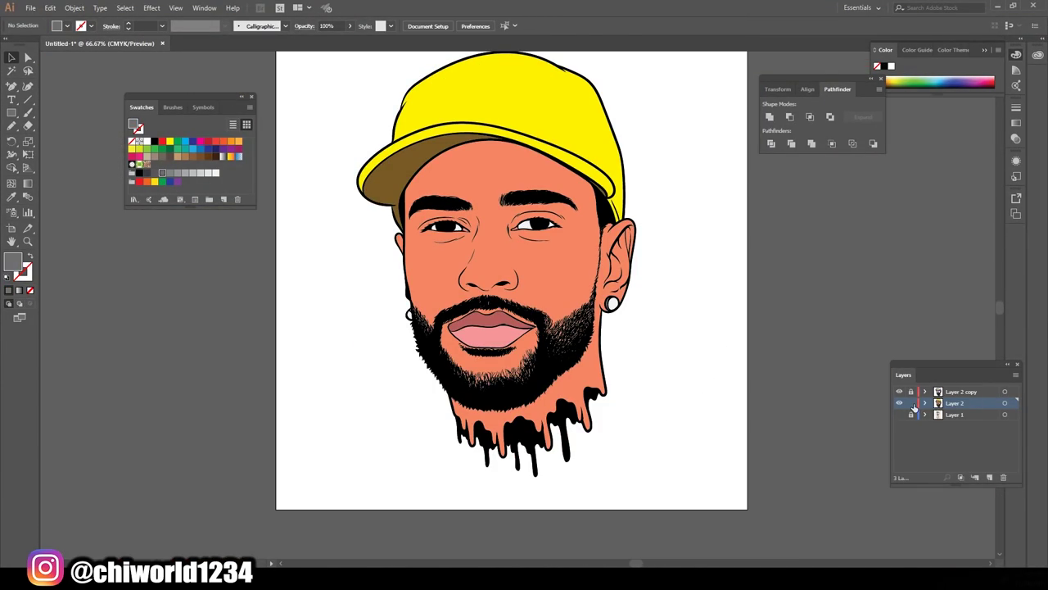
Pick a brown fill and paint shadow shapes under the nostrils
scroll(630, 444, up, 3)
key(ctrl+plus)
key(ctrl+plus)
double_click(12, 260)
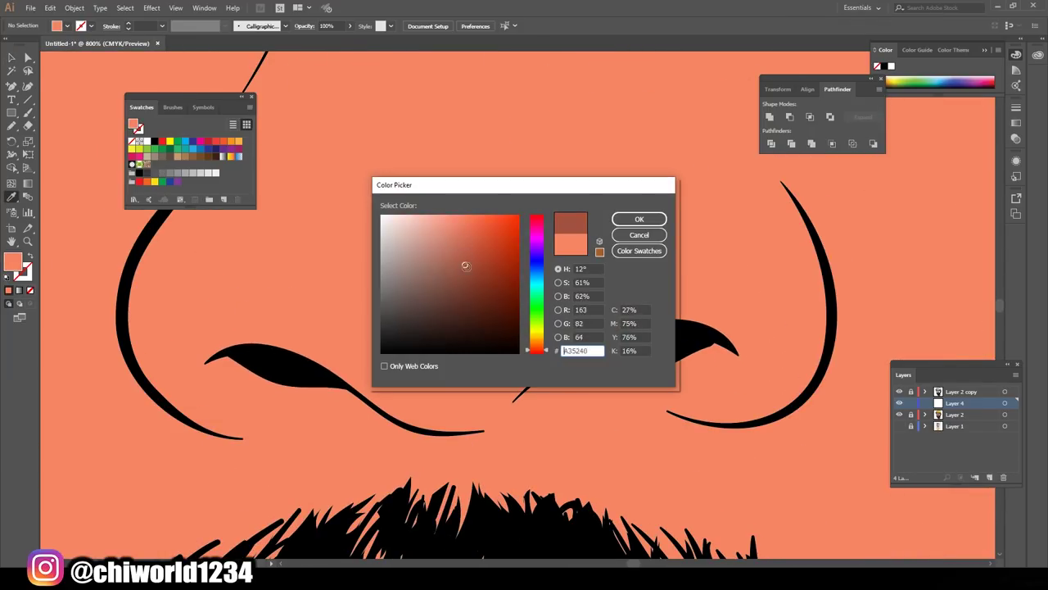
click(633, 217)
key(shift+b)
drag(160, 396, 209, 368)
drag(421, 431, 175, 443)
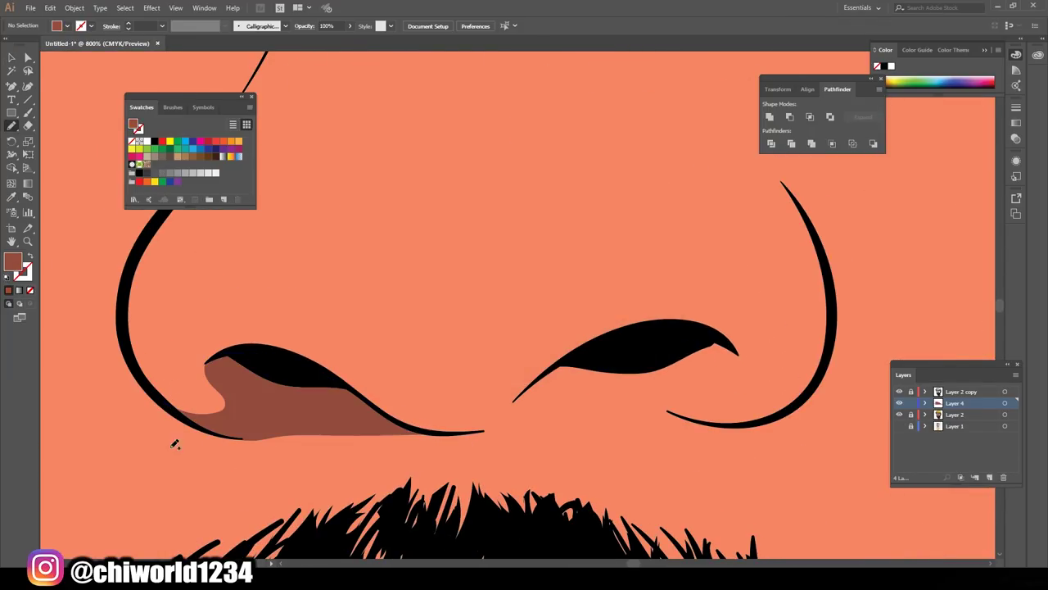
drag(701, 416, 697, 418)
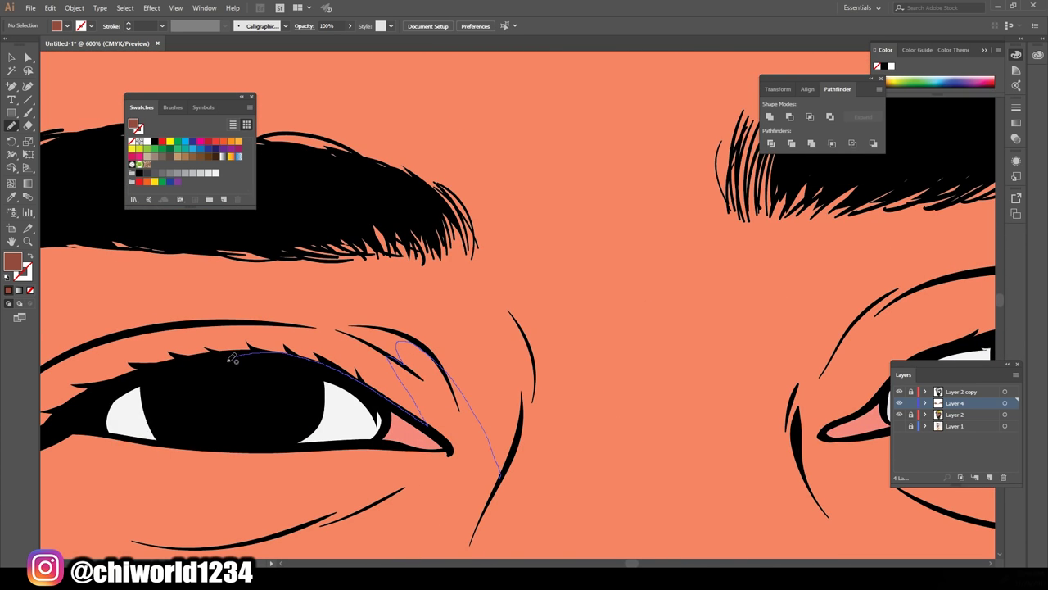
Paint brown shadows above the eye, on the forehead, under the eye and in the eyelid crease
drag(233, 359, 421, 210)
drag(536, 436, 493, 395)
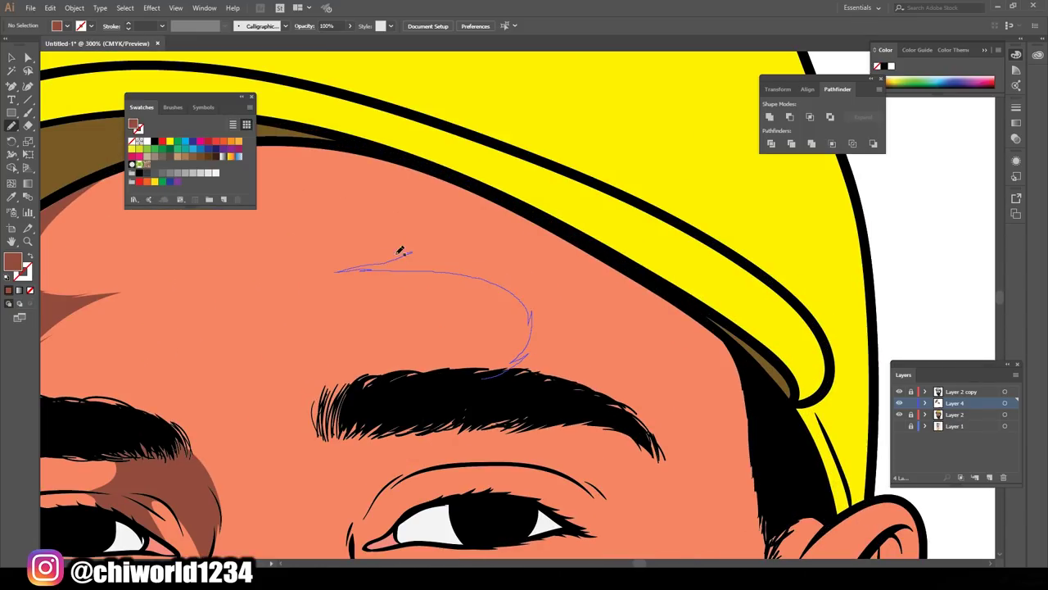
drag(401, 252, 434, 201)
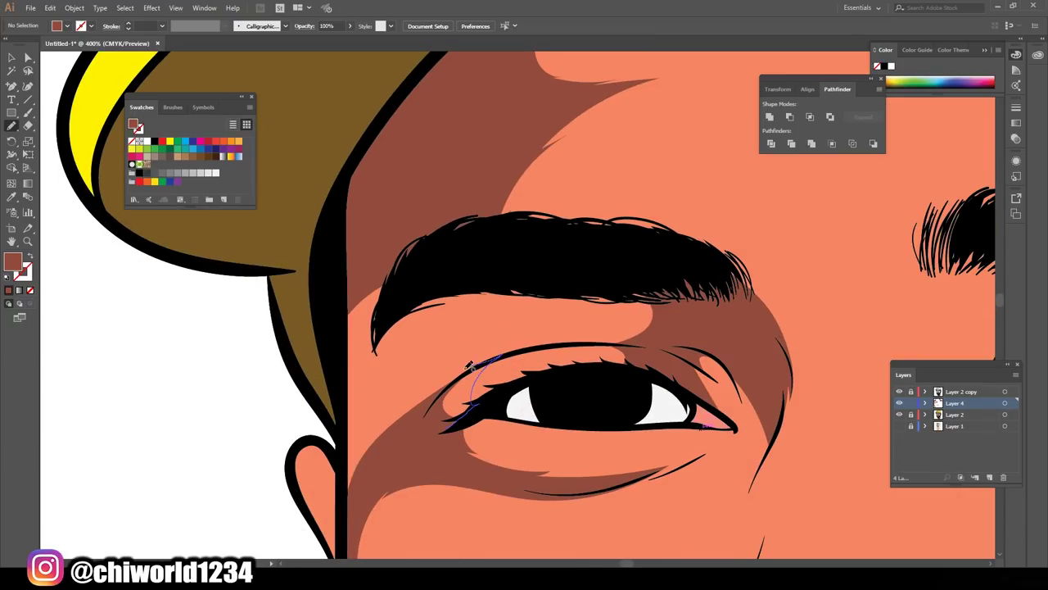
drag(468, 374, 348, 463)
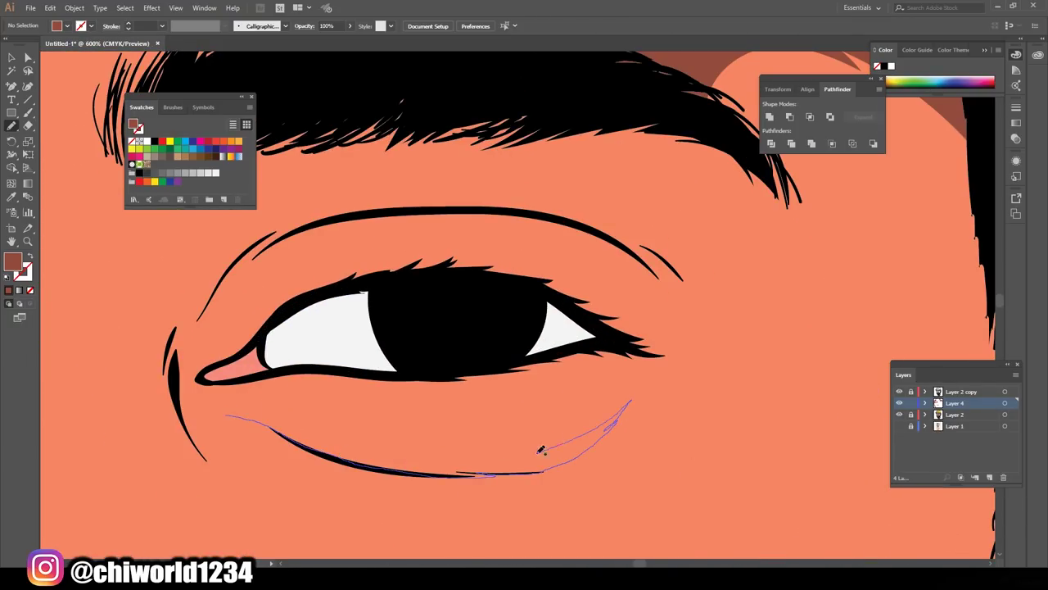
drag(540, 449, 216, 432)
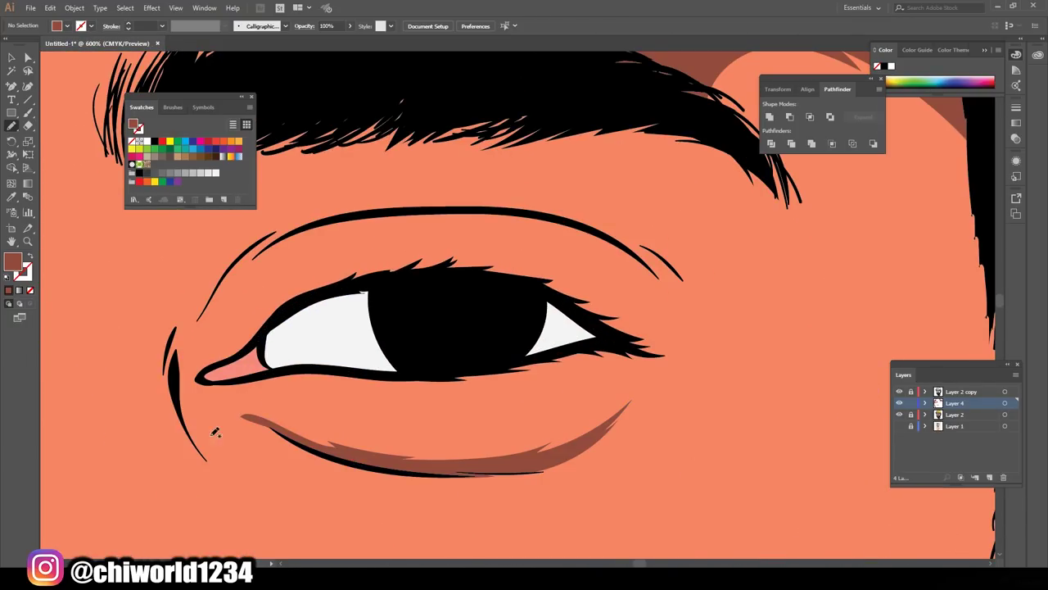
drag(293, 421, 321, 438)
drag(518, 295, 557, 385)
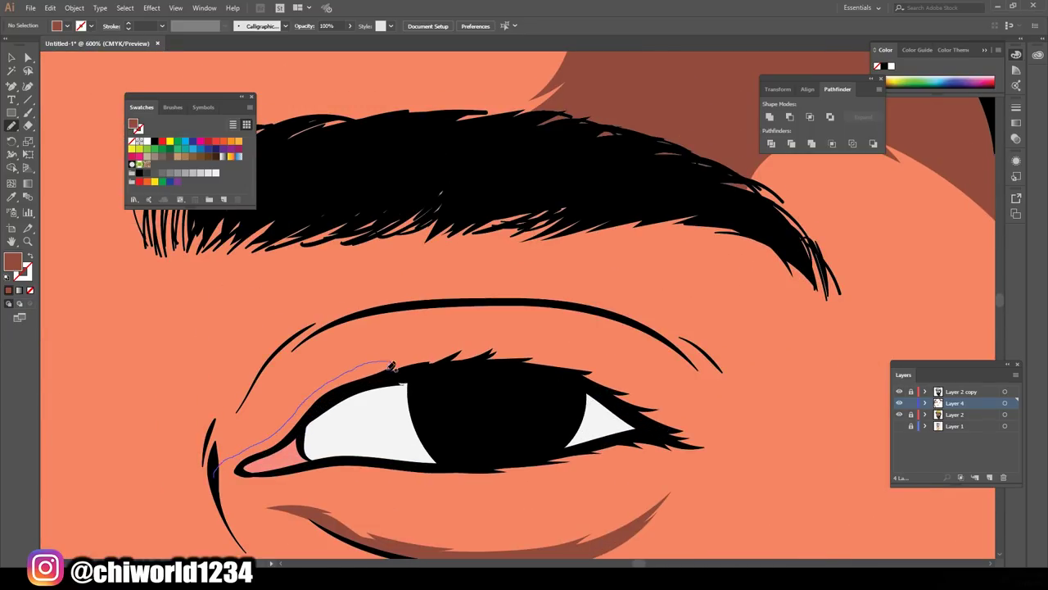
drag(620, 332, 214, 419)
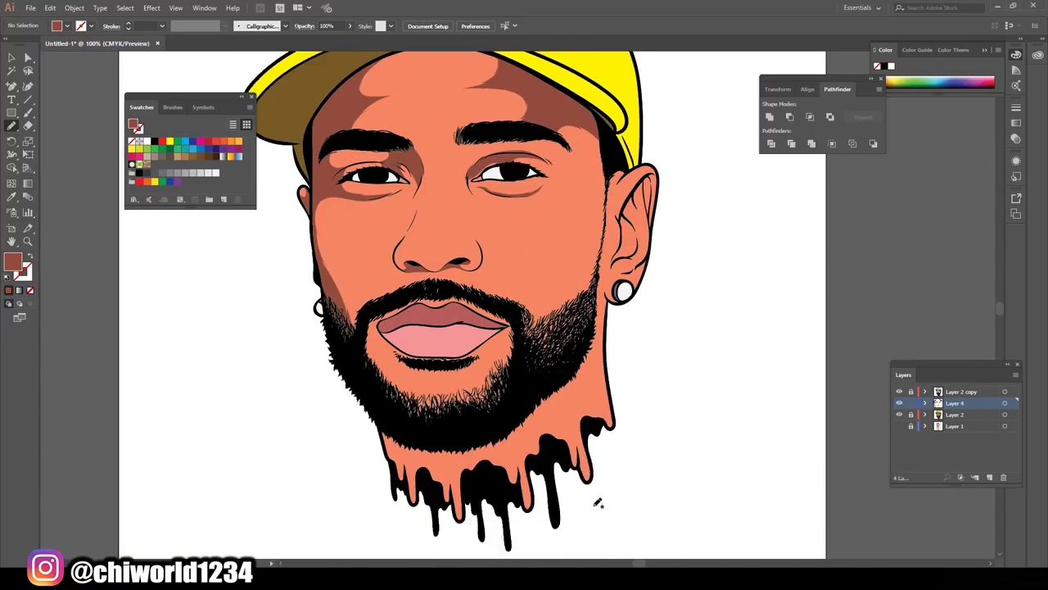
Shade the beard's lower edge and the neck beneath it in brown
drag(239, 312, 264, 406)
drag(381, 447, 350, 421)
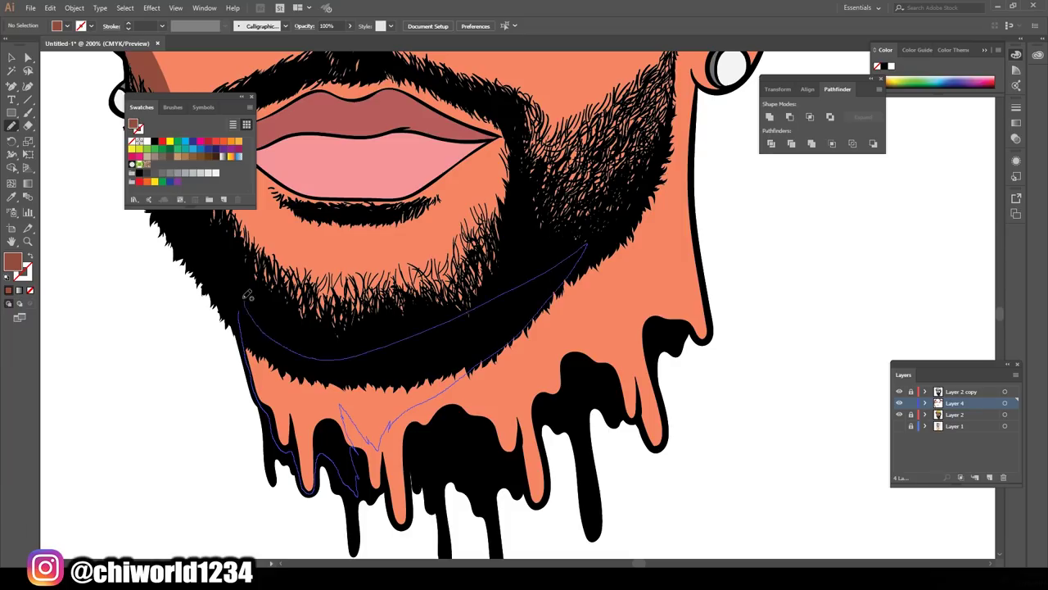
drag(359, 363, 635, 210)
key(ctrl+1)
scroll(438, 385, up, 3)
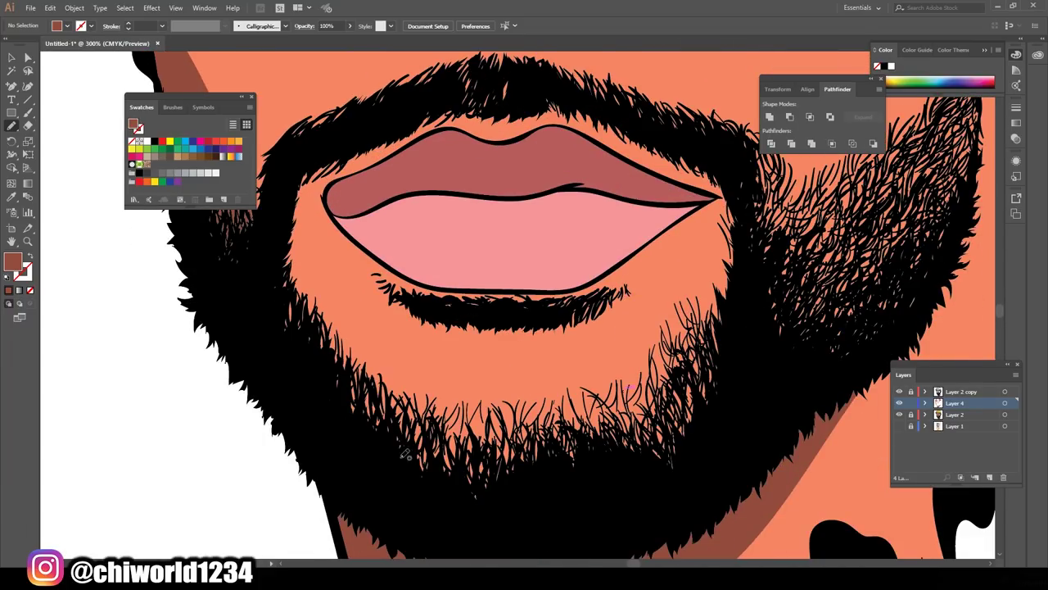
key(ctrl+1)
scroll(610, 347, up, 3)
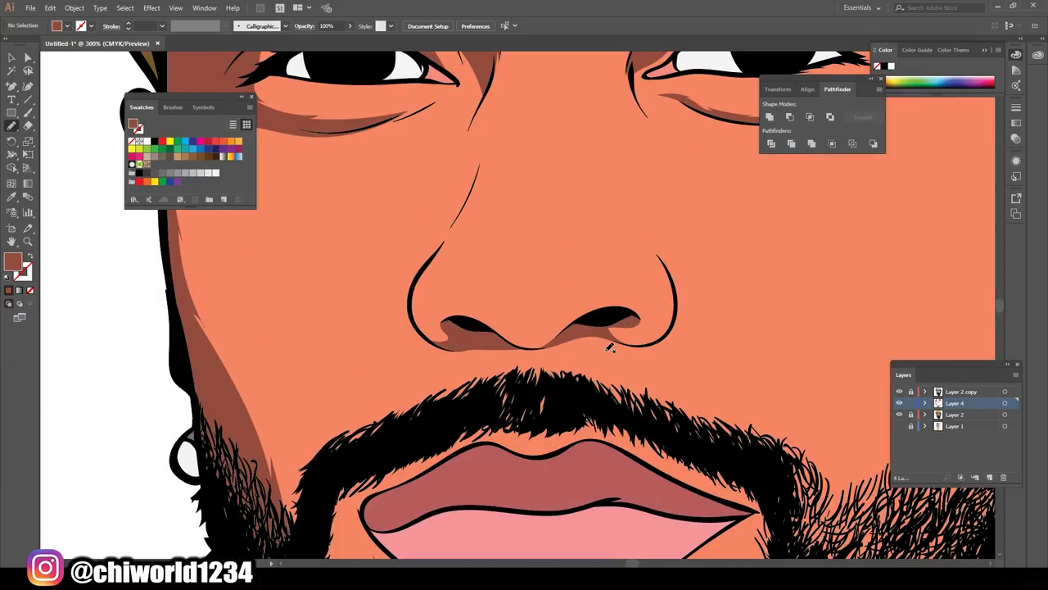
scroll(585, 276, up, 2)
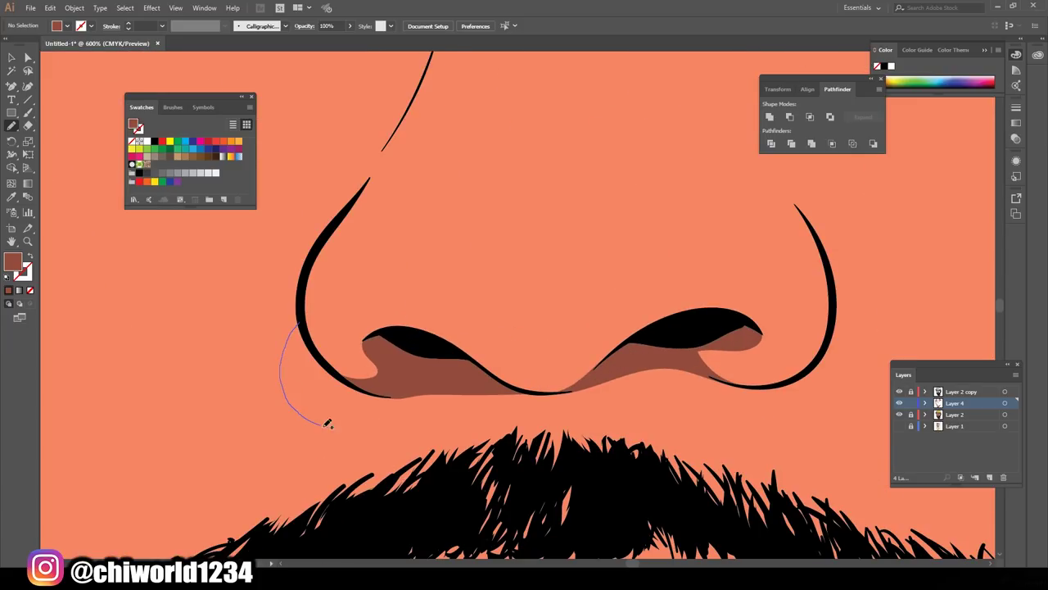
Add brown shadows beside the nostril and along the side of the nose bridge
drag(327, 423, 596, 383)
scroll(596, 383, down, 3)
scroll(643, 419, down, 3)
scroll(528, 414, up, 5)
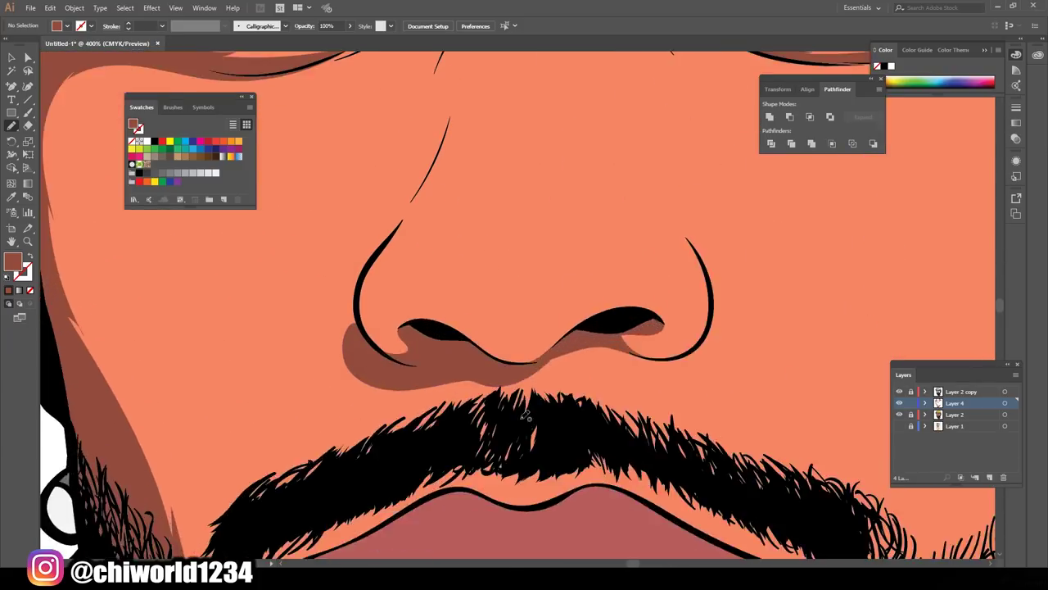
scroll(526, 416, up, 3)
scroll(464, 458, up, 2)
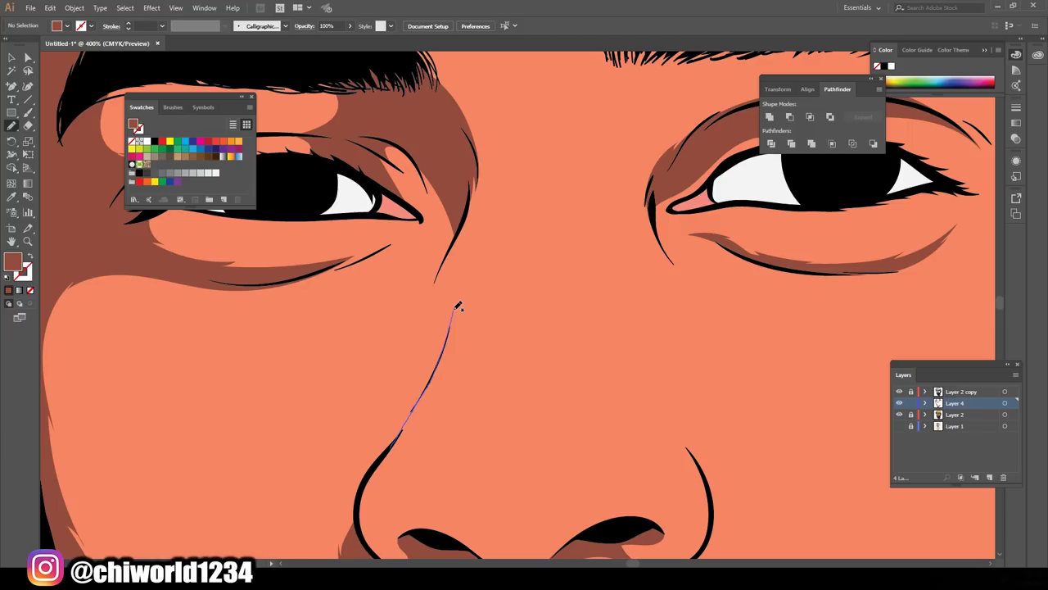
drag(415, 352, 418, 360)
scroll(593, 321, down, 3)
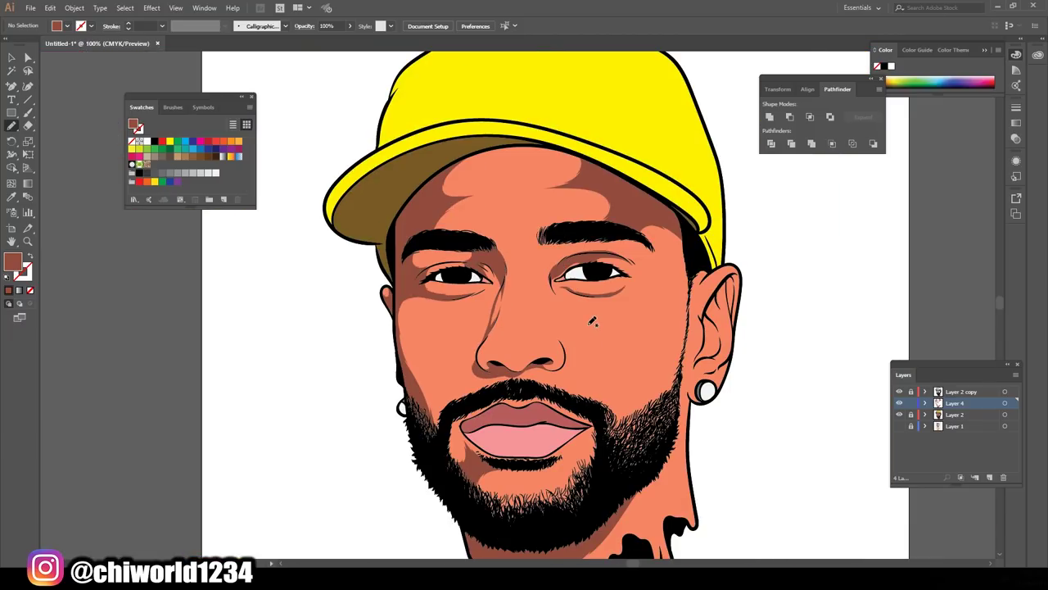
scroll(730, 383, down, 2)
scroll(730, 383, up, 5)
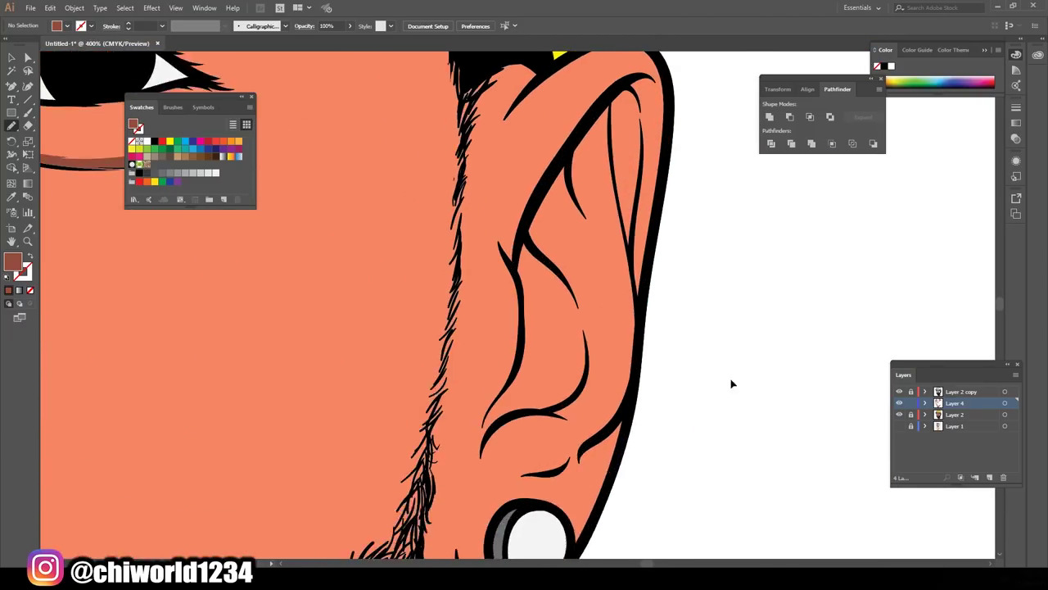
scroll(730, 383, up, 2)
Paint brown shadows inside the ear, in its upper and lower parts, and near the earlobe
drag(540, 303, 524, 254)
scroll(525, 254, up, 3)
drag(562, 292, 541, 365)
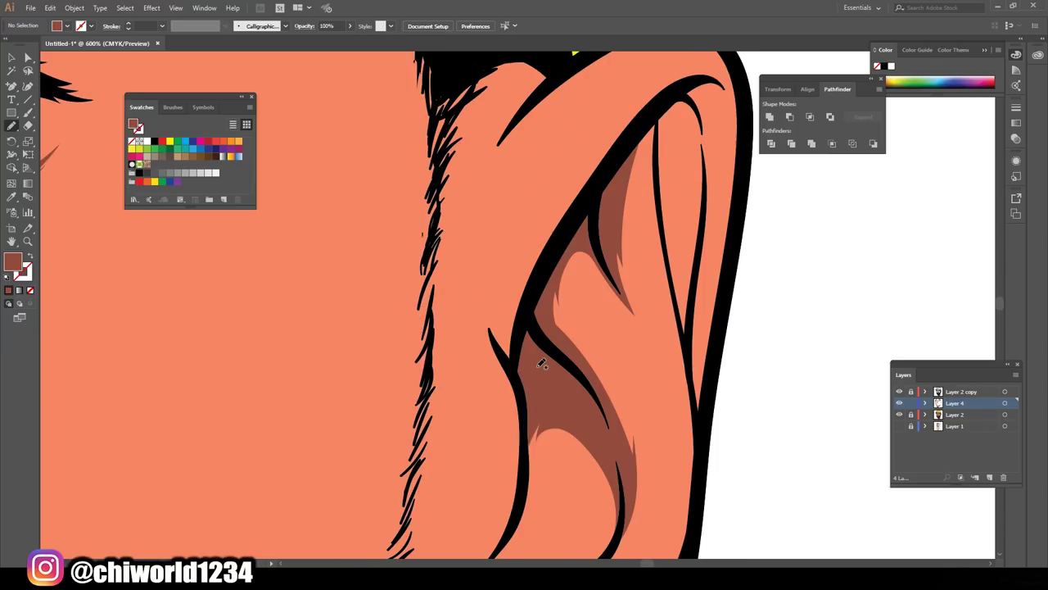
scroll(783, 382, down, 3)
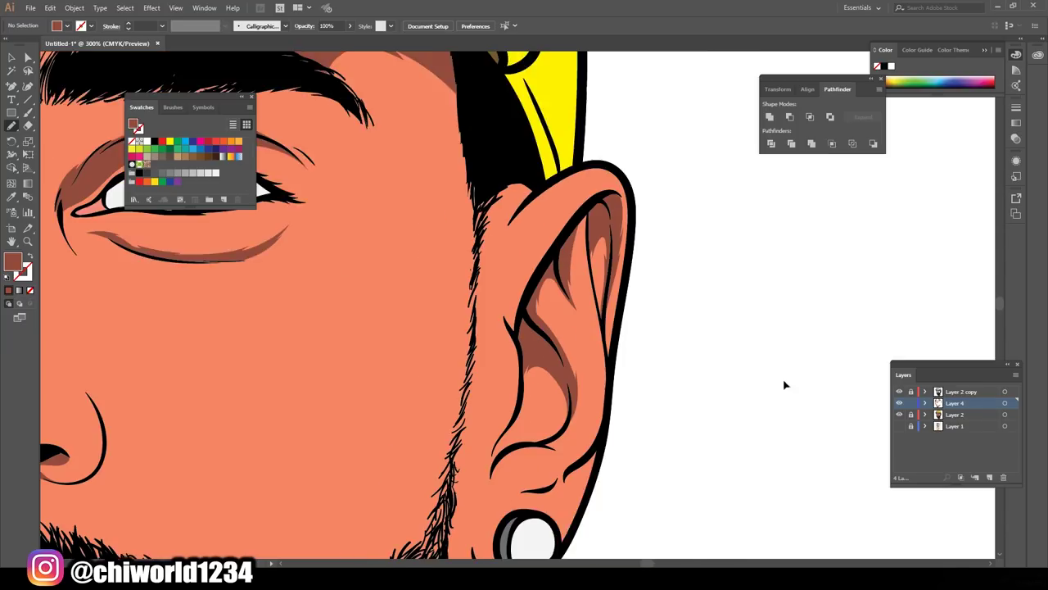
scroll(784, 381, up, 4)
mouse_move(491, 225)
mouse_down()
mouse_move(392, 373)
mouse_move(472, 368)
mouse_move(632, 398)
mouse_up()
scroll(391, 373, down, 1)
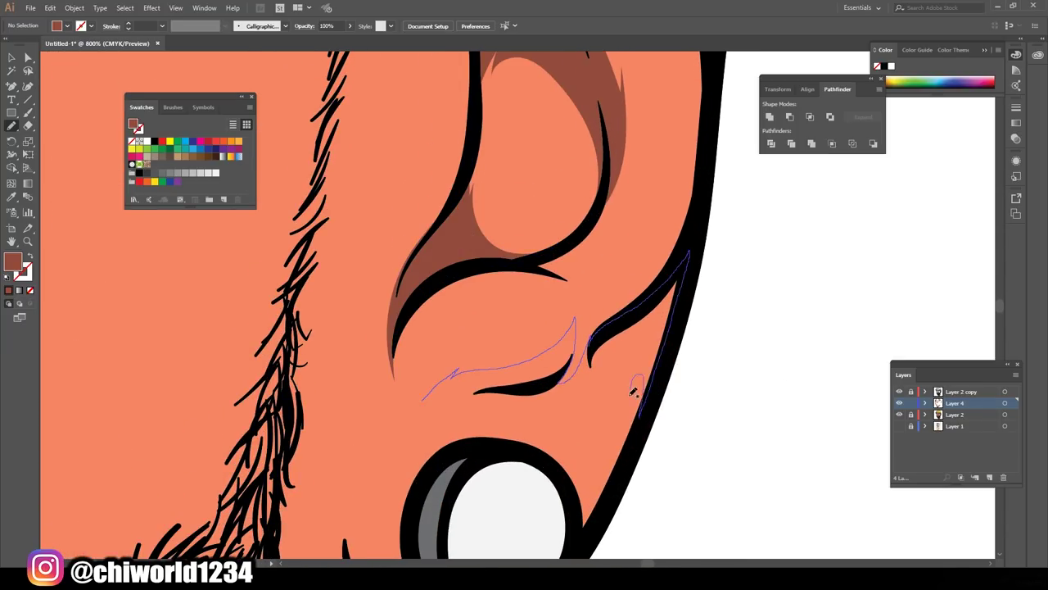
scroll(643, 529, down, 2)
scroll(593, 510, up, 2)
drag(473, 215, 507, 392)
scroll(739, 367, down, 3)
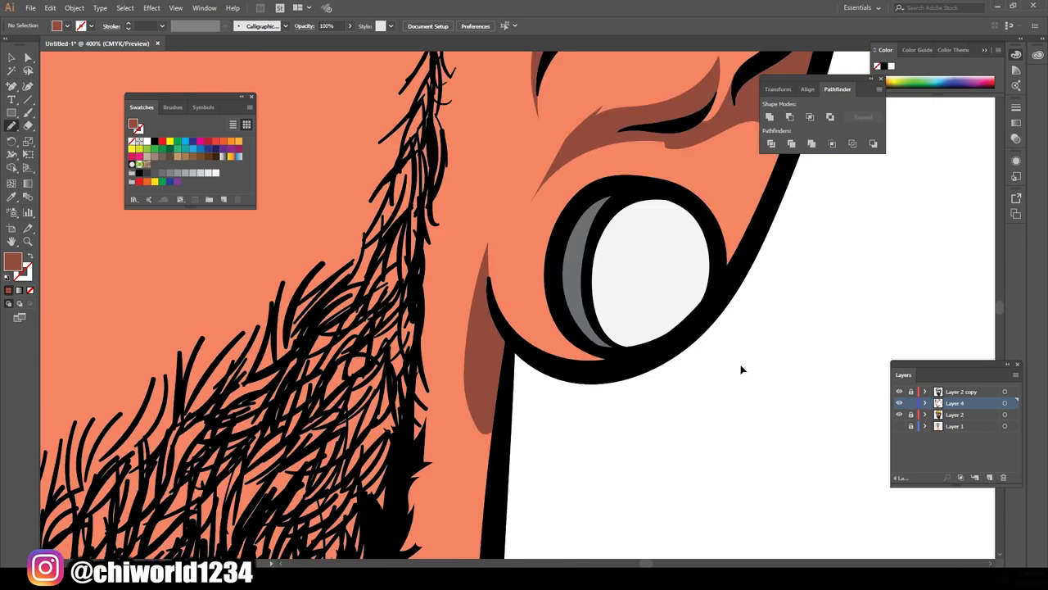
scroll(603, 386, up, 2)
Shade the earlobe and the ear's curve, then the corner of the mouth
drag(467, 240, 563, 162)
scroll(556, 205, down, 5)
scroll(556, 205, up, 2)
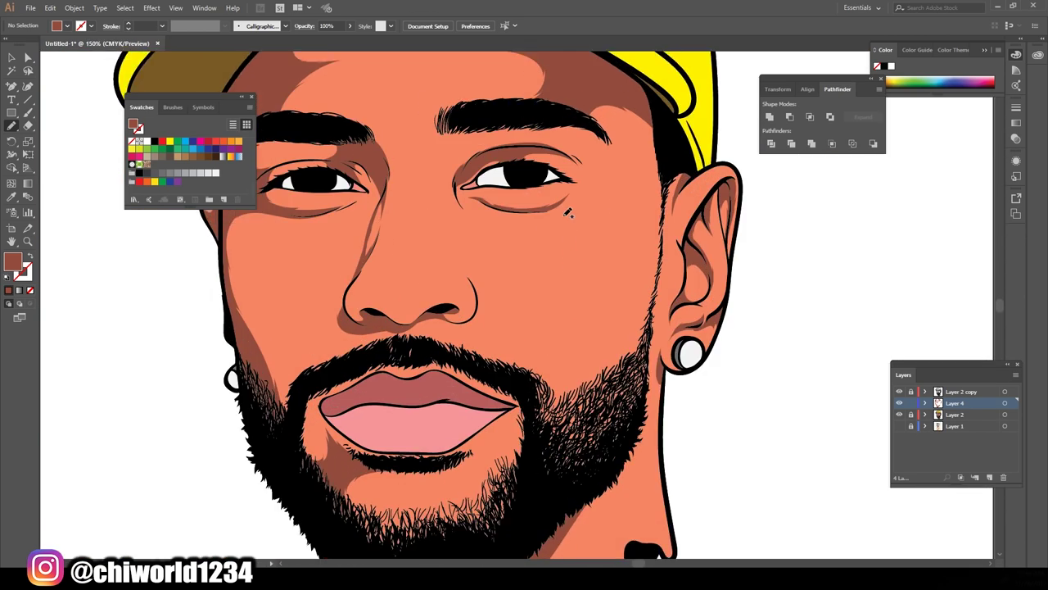
scroll(369, 439, up, 3)
drag(369, 439, 475, 277)
drag(164, 476, 162, 478)
scroll(328, 409, down, 5)
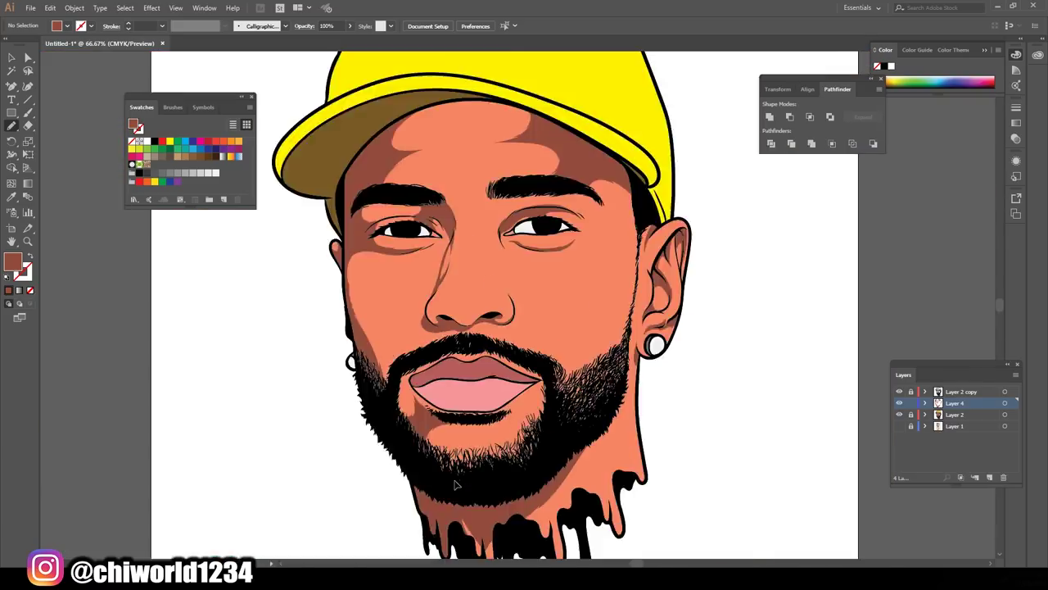
scroll(711, 361, up, 4)
scroll(711, 360, down, 1)
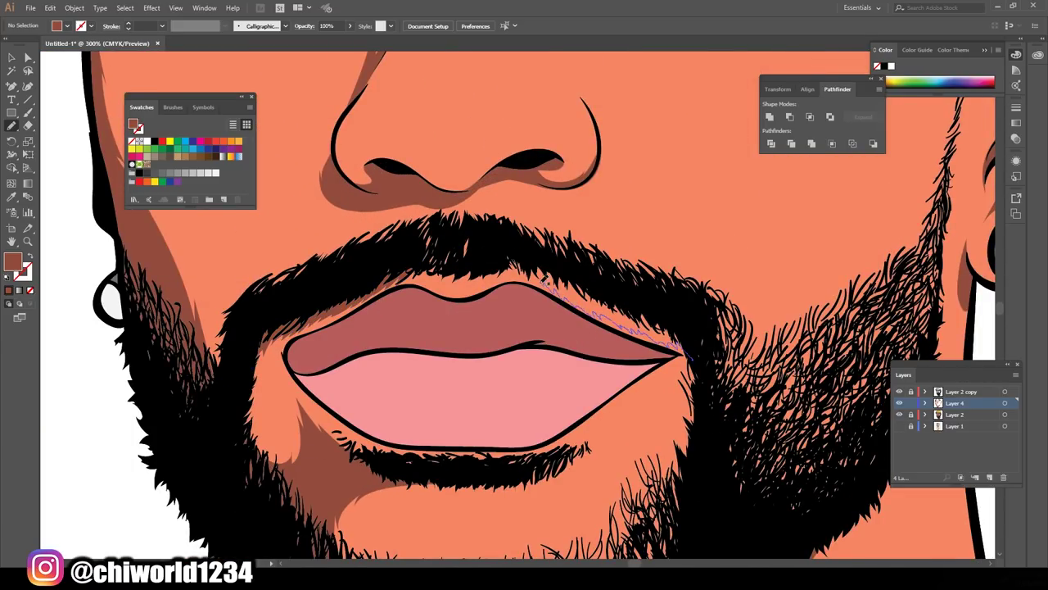
drag(446, 231, 442, 237)
scroll(442, 237, down, 4)
scroll(524, 246, up, 2)
Sample a grey fill and shade the whites of both eyes
scroll(524, 245, up, 2)
key(i)
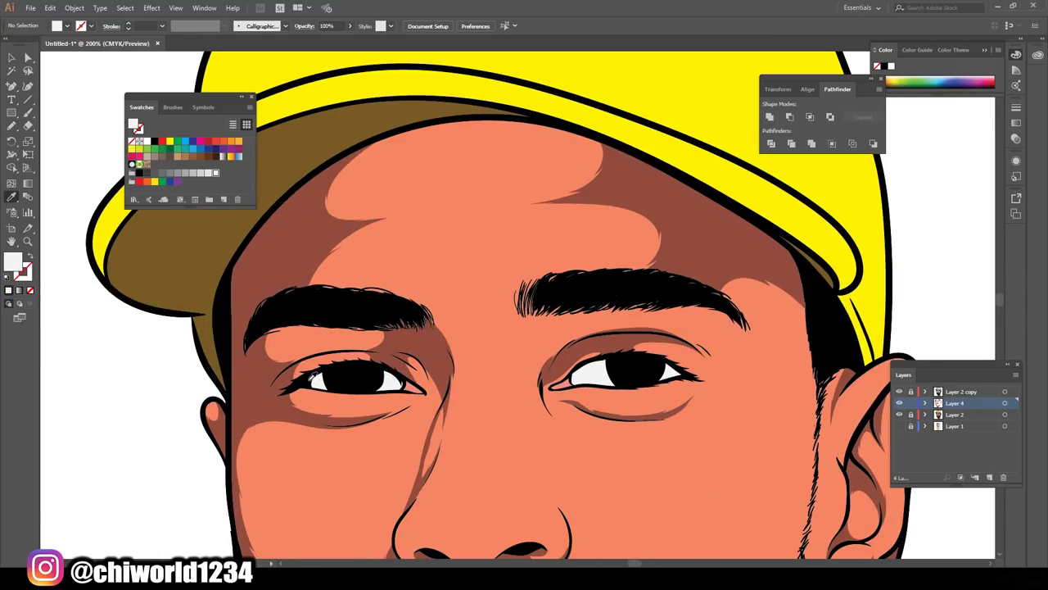
double_click(13, 260)
key(Return)
scroll(270, 385, up, 2)
scroll(270, 385, up, 2)
drag(151, 442, 506, 414)
scroll(508, 409, down, 5)
scroll(620, 327, up, 5)
drag(352, 376, 391, 397)
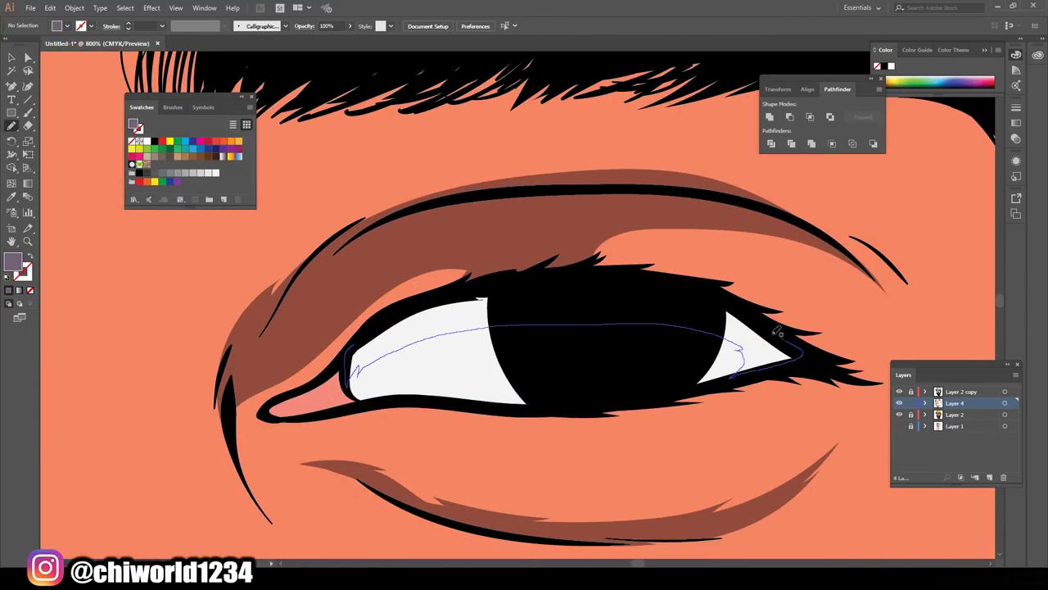
scroll(391, 396, down, 5)
scroll(481, 280, up, 2)
Sample a dark red fill and shade the inner corner of the right eye
key(i)
double_click(12, 261)
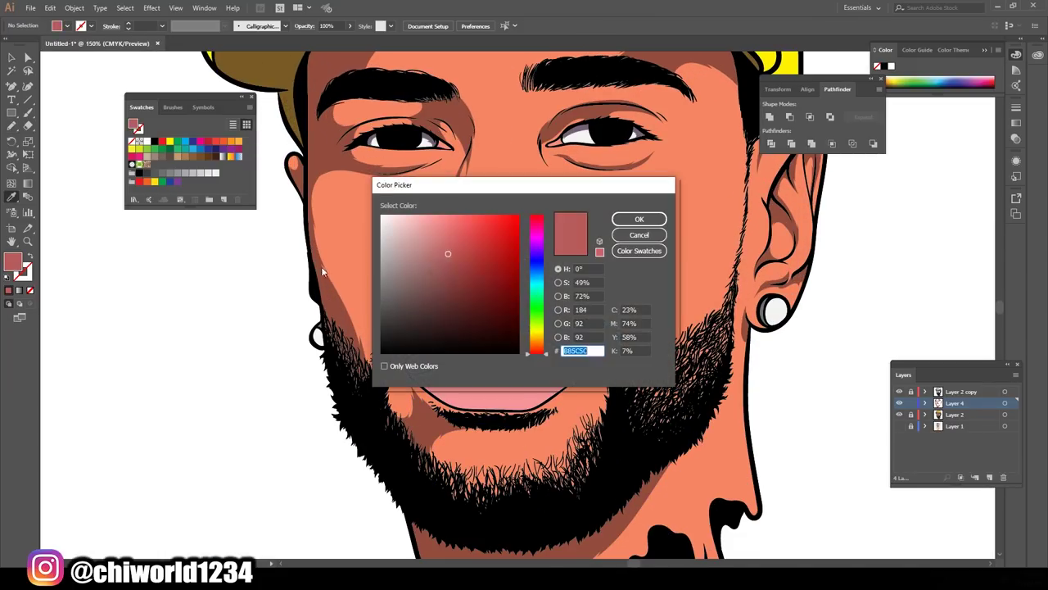
key(Return)
scroll(481, 280, up, 3)
key(n)
scroll(677, 350, up, 2)
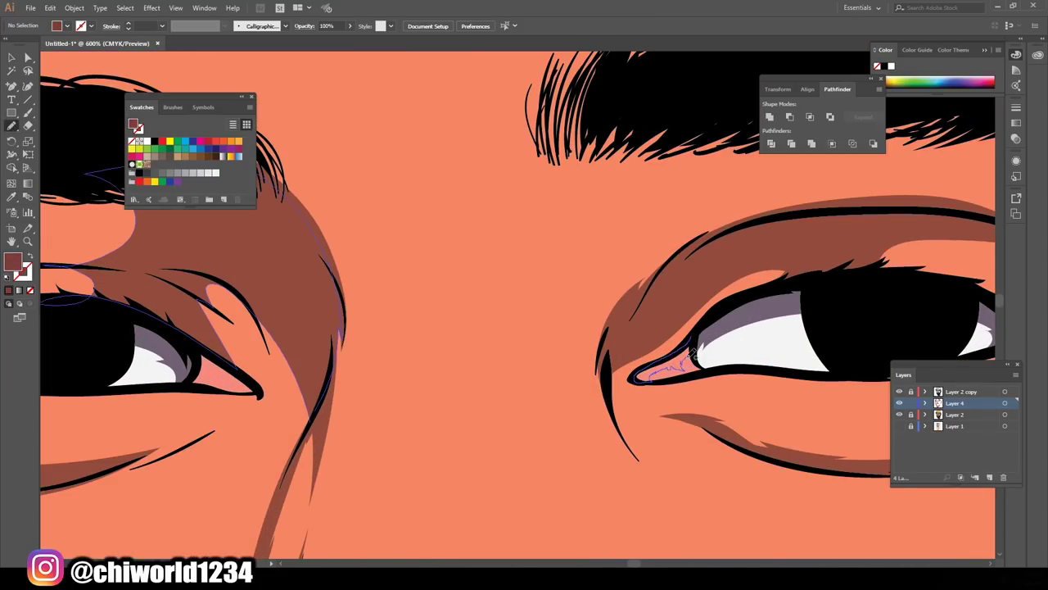
drag(694, 354, 693, 357)
scroll(692, 357, down, 3)
scroll(610, 501, down, 2)
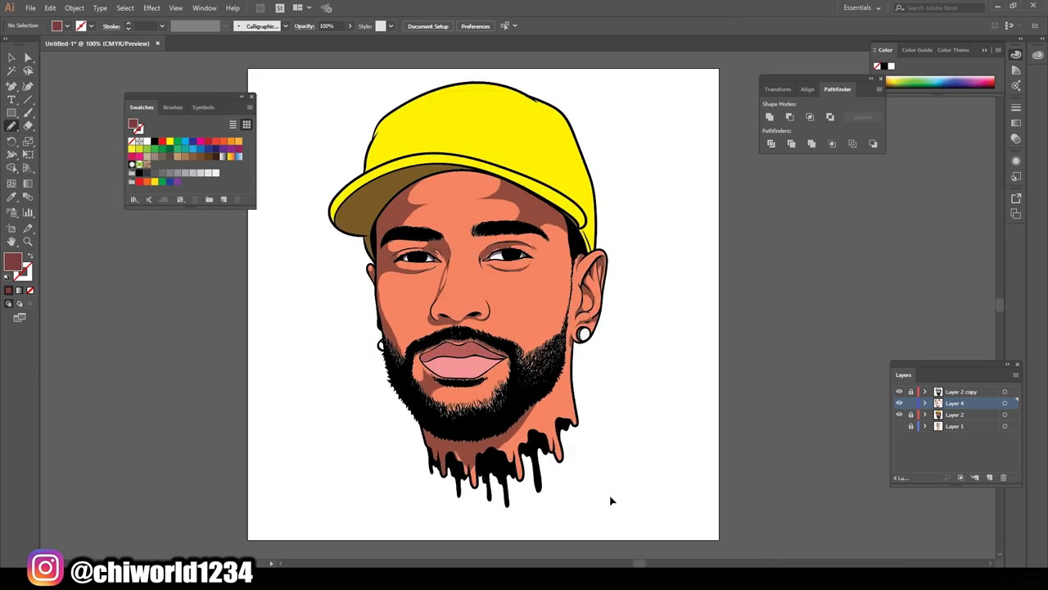
scroll(610, 500, up, 6)
Draw dark shadow patches along the upper lip's lower edge
drag(349, 394, 276, 407)
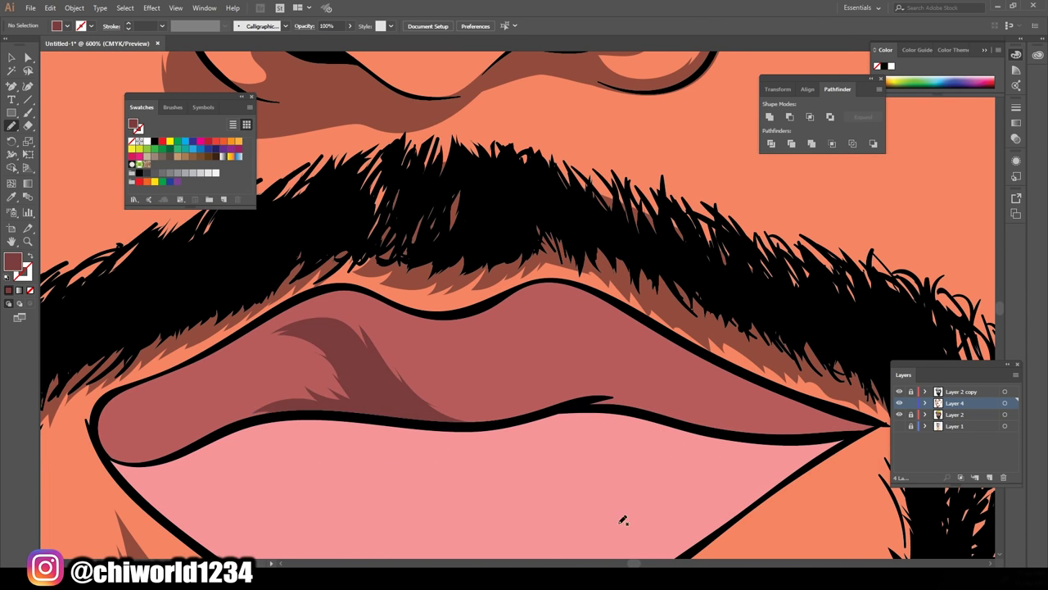
scroll(623, 516, down, 6)
scroll(524, 343, up, 7)
drag(369, 375, 279, 357)
drag(189, 429, 184, 425)
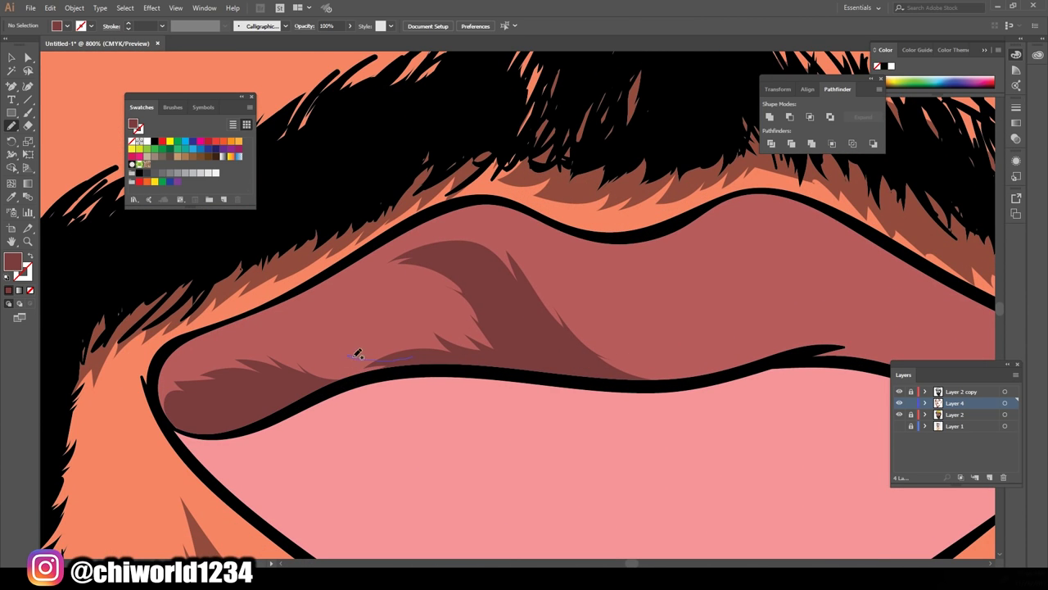
drag(399, 368, 339, 344)
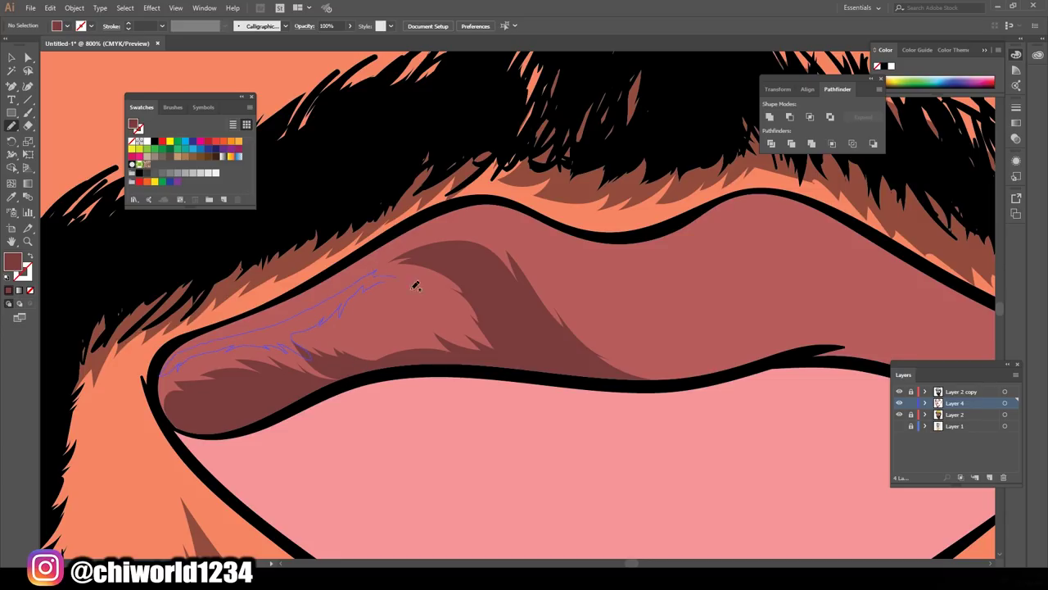
drag(415, 285, 405, 276)
scroll(656, 391, down, 6)
scroll(524, 344, up, 6)
drag(365, 324, 307, 361)
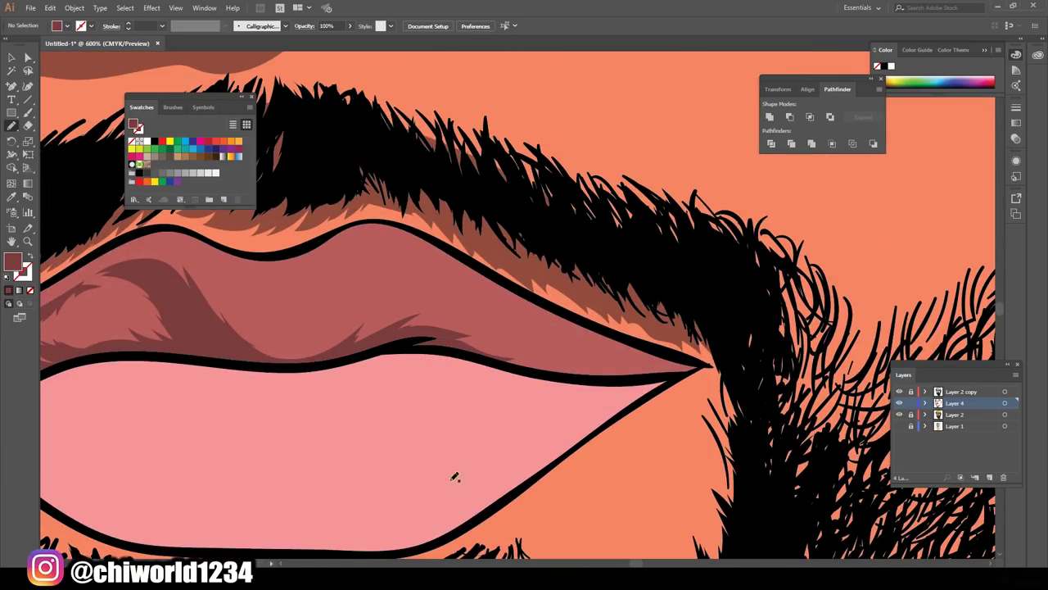
Extend the upper-lip shadow to the right corner, then open the Fill colour picker
scroll(452, 480, up, 2)
drag(458, 368, 542, 375)
drag(646, 352, 459, 385)
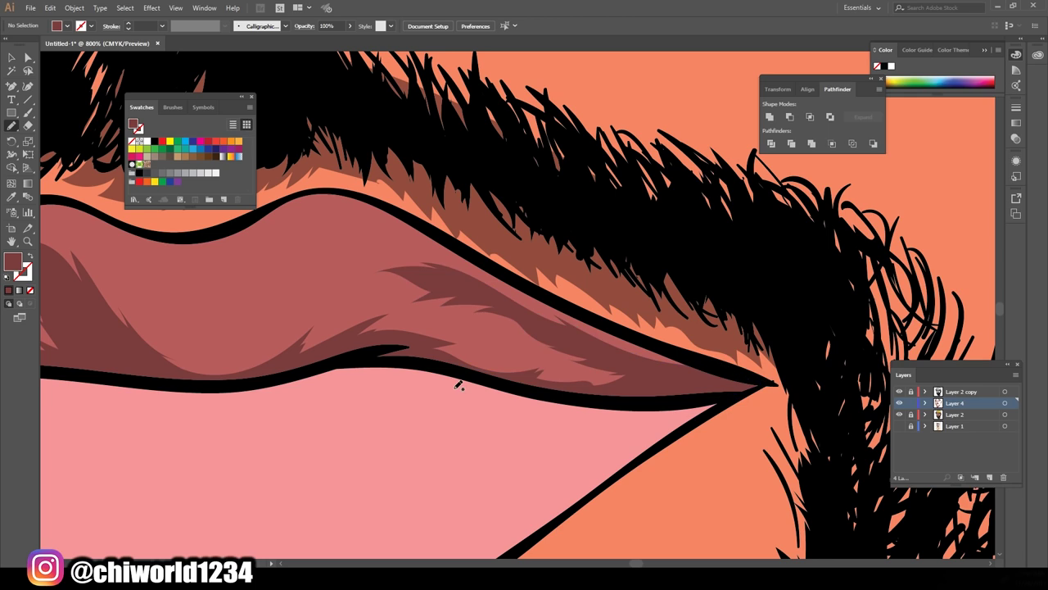
scroll(464, 437, down, 6)
scroll(346, 363, up, 5)
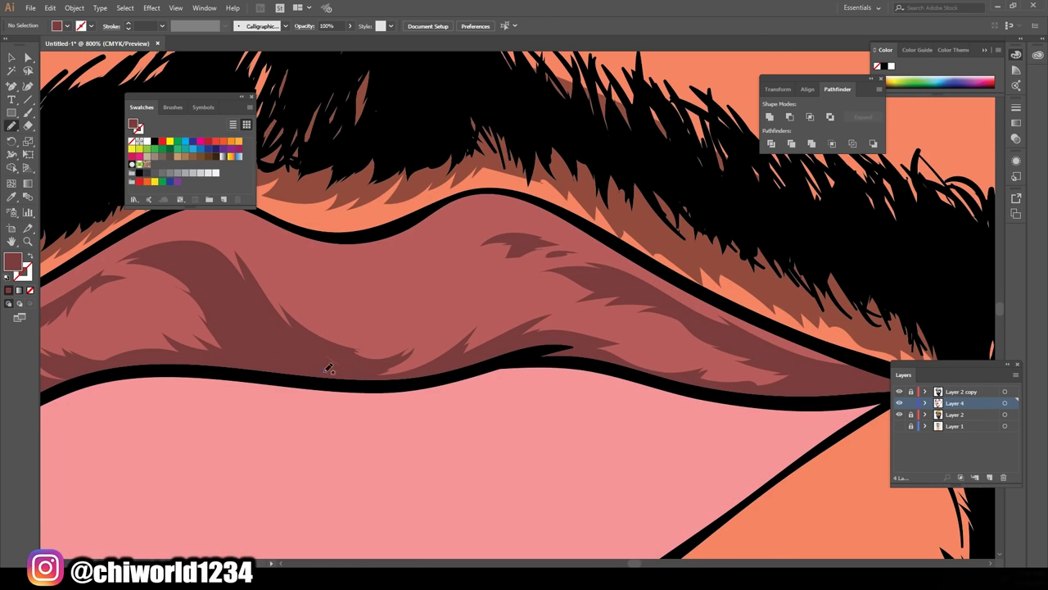
scroll(602, 489, down, 5)
scroll(531, 285, up, 5)
double_click(12, 262)
Set a muted pink fill and shade the lower lip's right edge
click(443, 247)
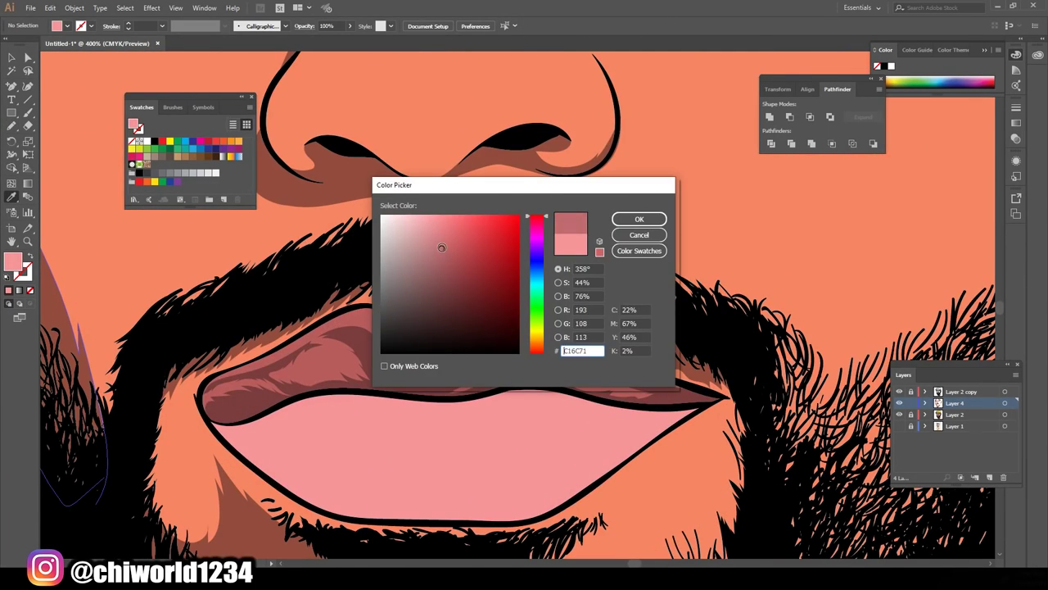
click(632, 218)
scroll(458, 328, up, 2)
drag(735, 333, 599, 363)
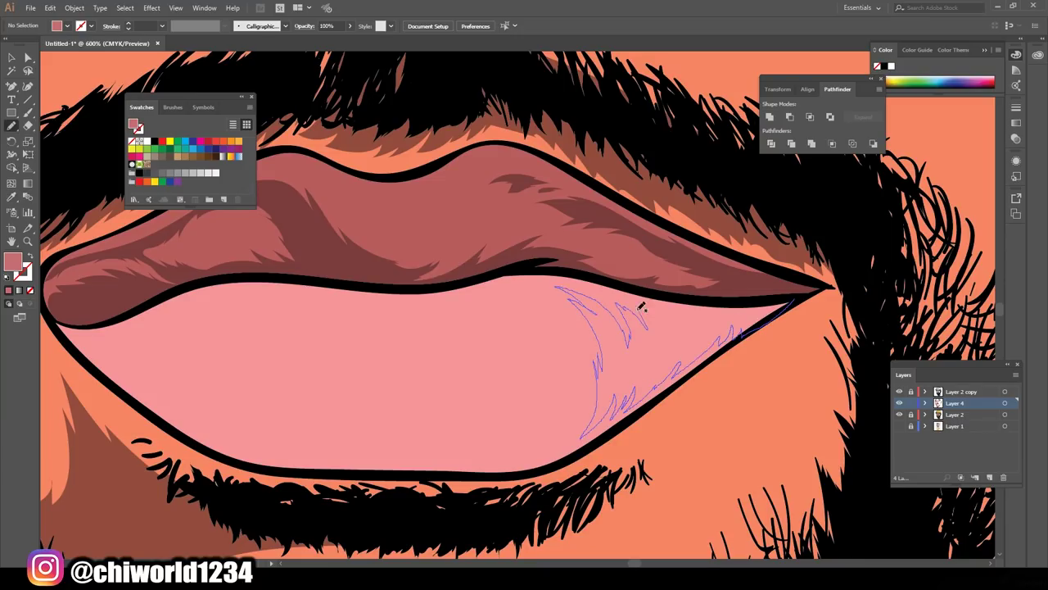
drag(642, 306, 646, 310)
scroll(524, 327, down, 3)
scroll(352, 287, up, 3)
Shade the lower lip's left side and top edge, then zoom out to the whole portrait
drag(352, 252, 348, 303)
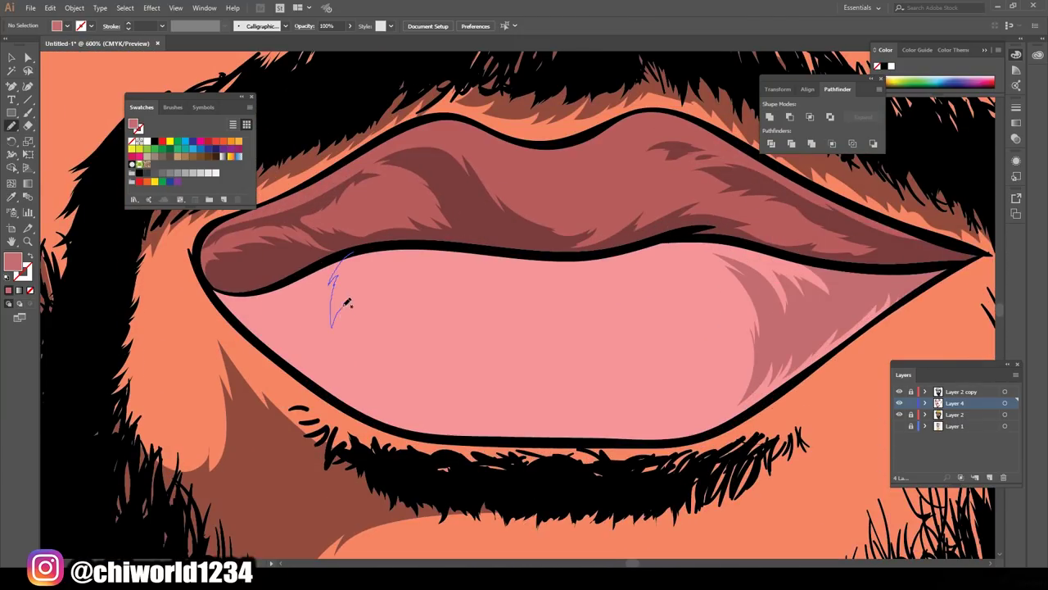
drag(286, 281, 289, 280)
drag(367, 262, 632, 246)
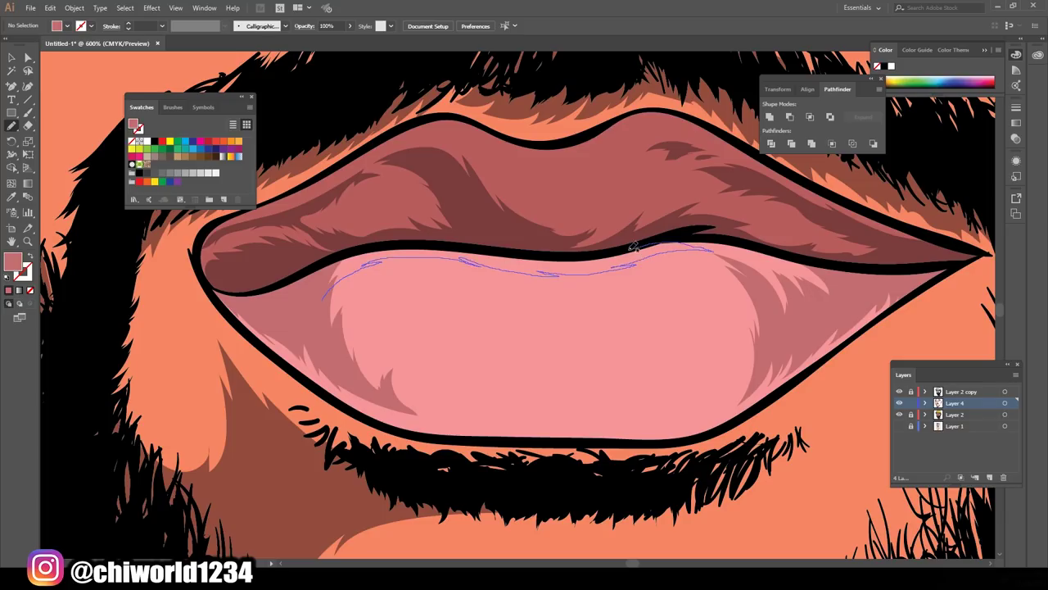
mouse_move(686, 424)
mouse_down()
mouse_move(725, 416)
mouse_move(499, 398)
mouse_up()
scroll(714, 465, down, 5)
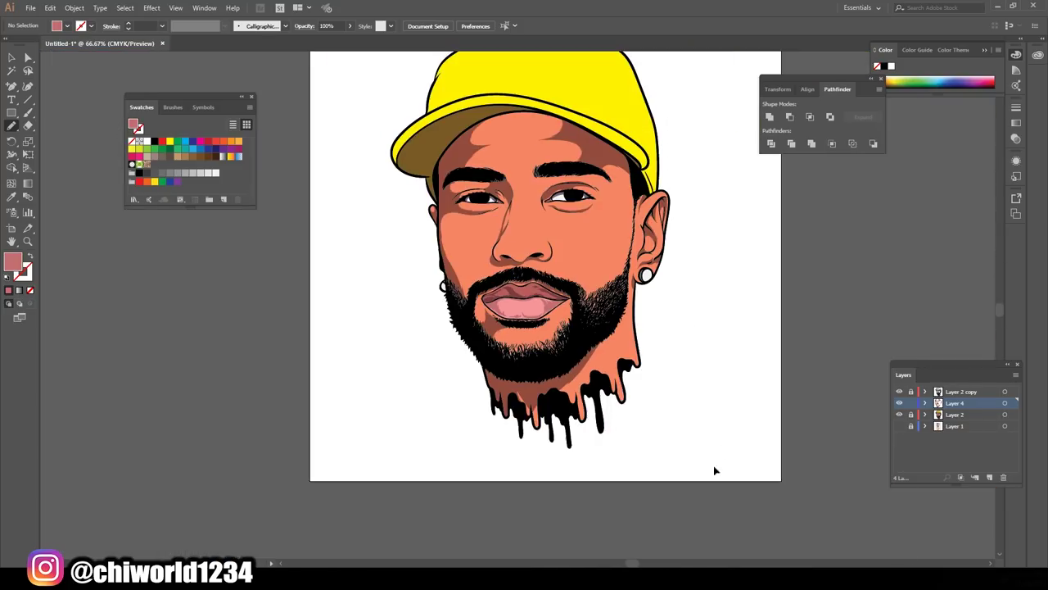
scroll(740, 390, up, 2)
scroll(740, 381, up, 2)
key(ctrl+minus)
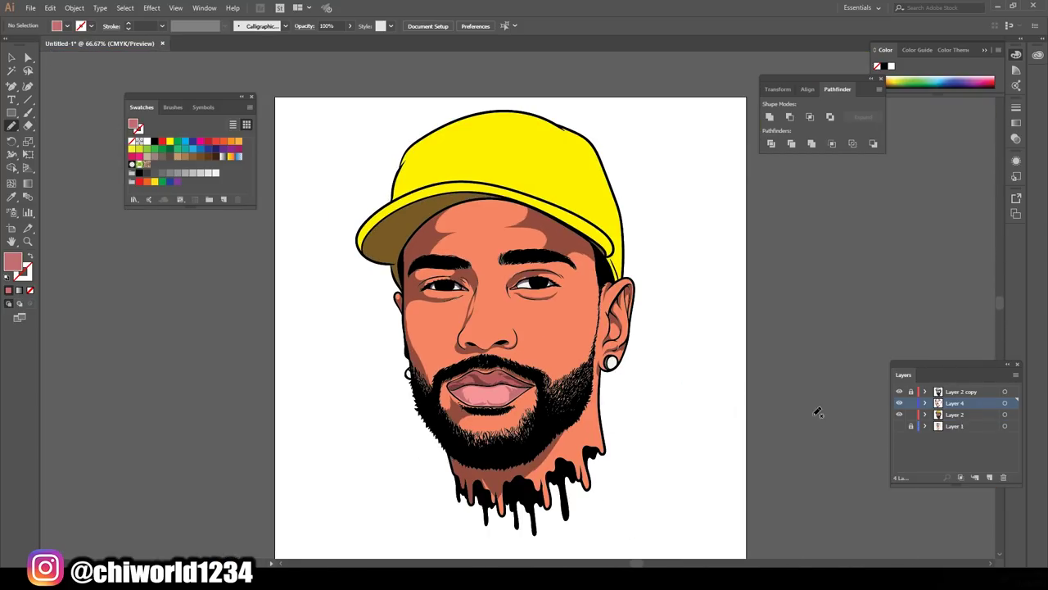
Select all the artwork and open Recolor Artwork
click(11, 57)
key(ctrl+a)
key(ctrl+plus)
key(ctrl+plus)
click(50, 7)
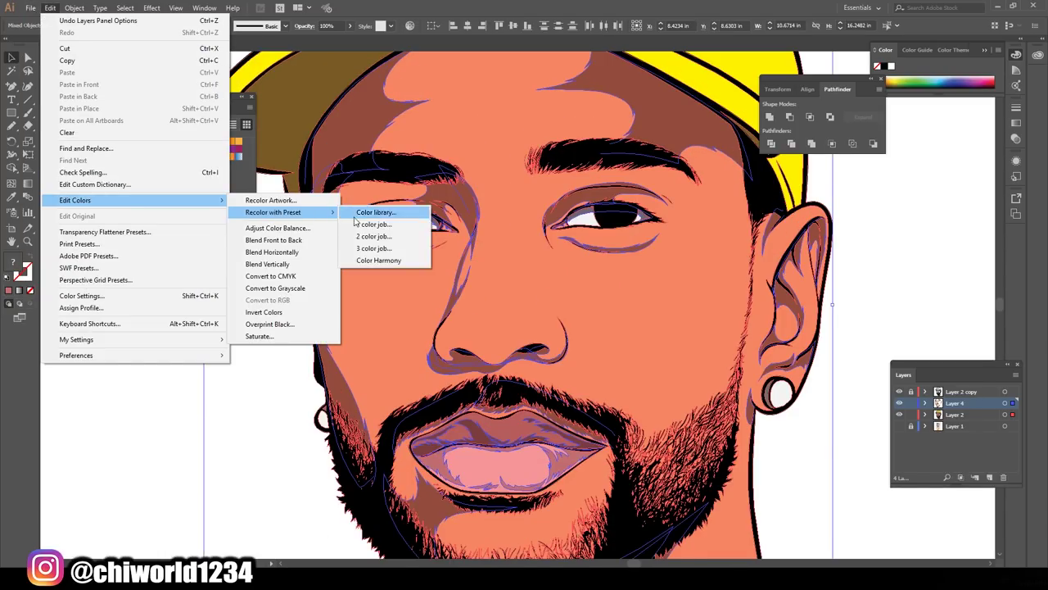
click(328, 197)
Darken the skin shadow colour to a deep red (H346, S50, B44)
click(843, 247)
mouse_move(741, 386)
mouse_down()
mouse_move(732, 388)
mouse_move(755, 368)
mouse_up()
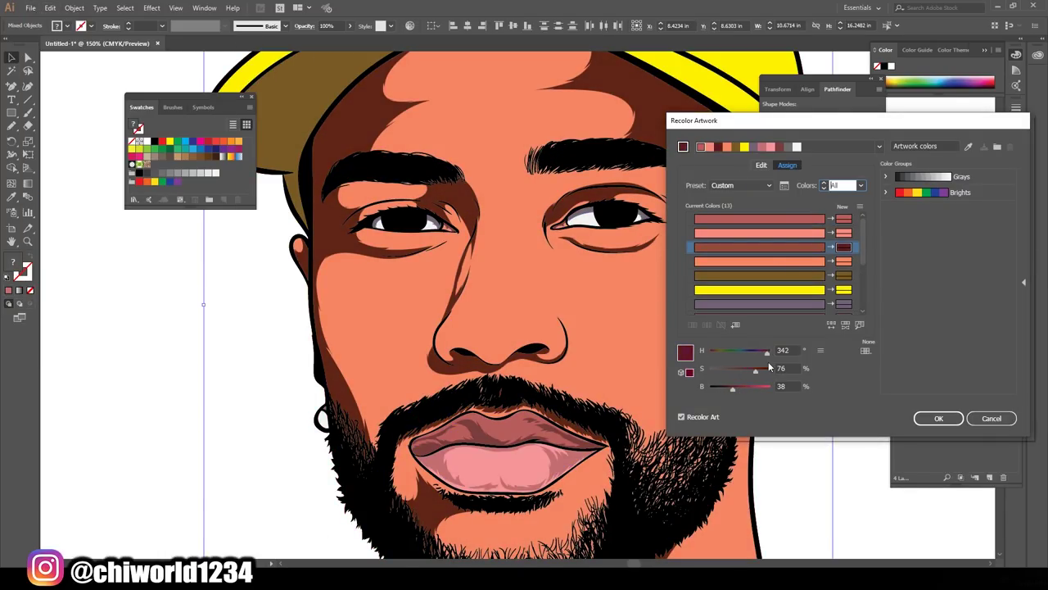
click(757, 261)
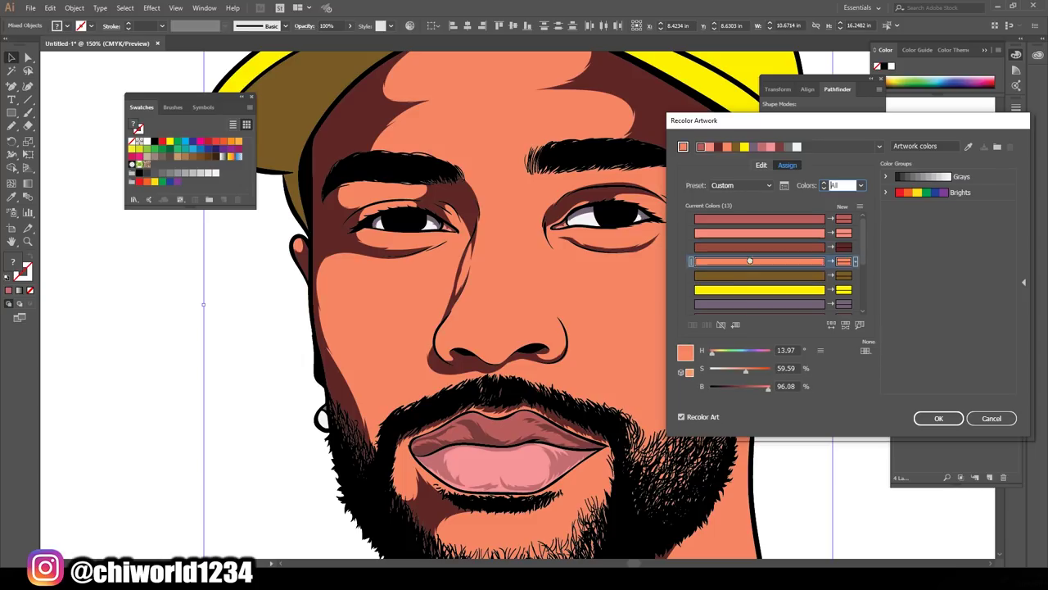
scroll(757, 270, down, 3)
click(757, 289)
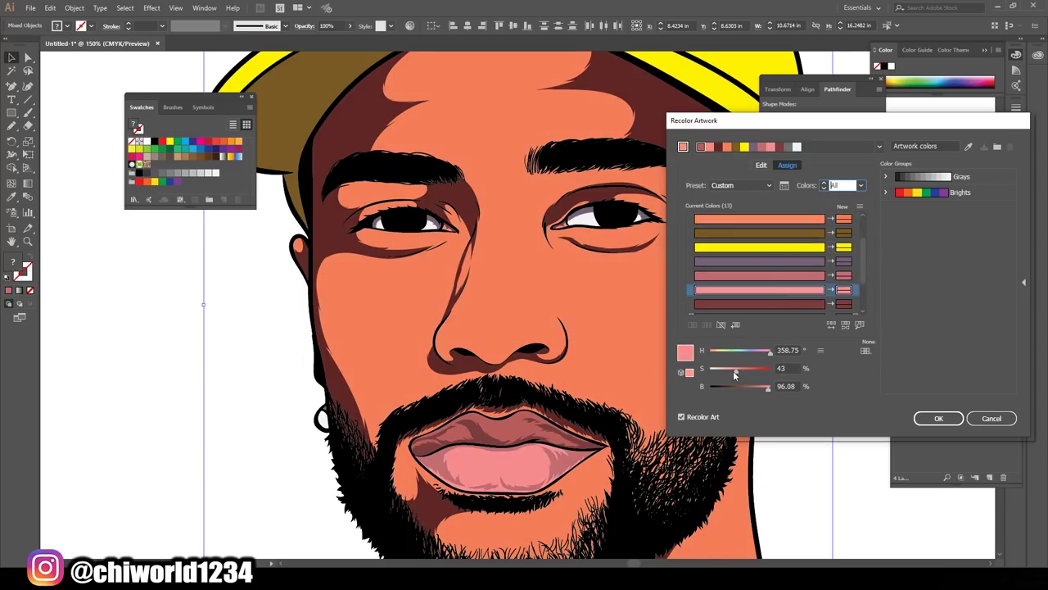
key(Up)
key(Down)
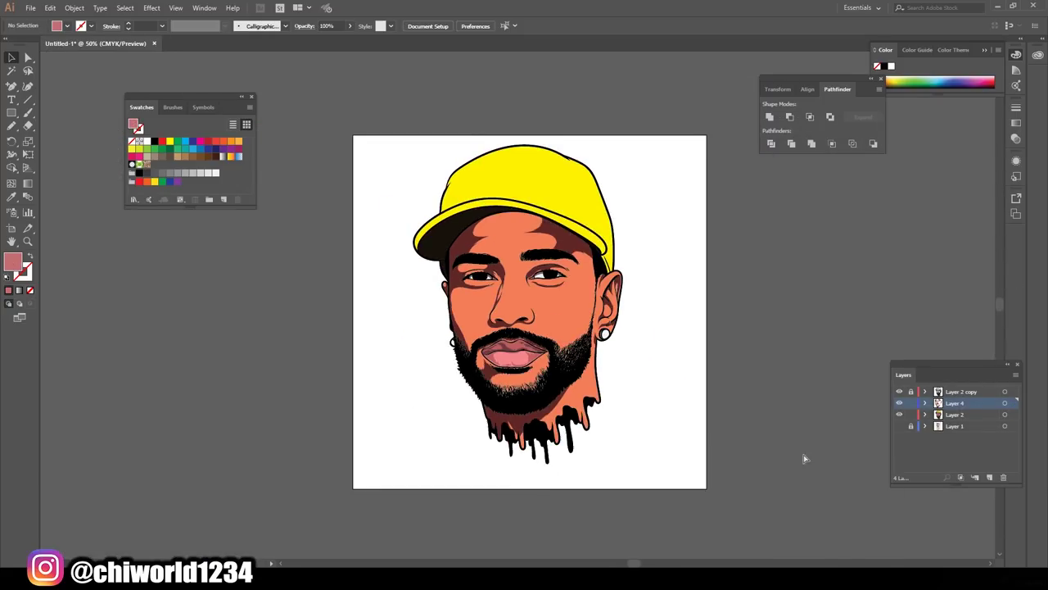
Add a new layer and set a darker brown-red fill based on the skin colour
key(ctrl+l)
key(ctrl+1)
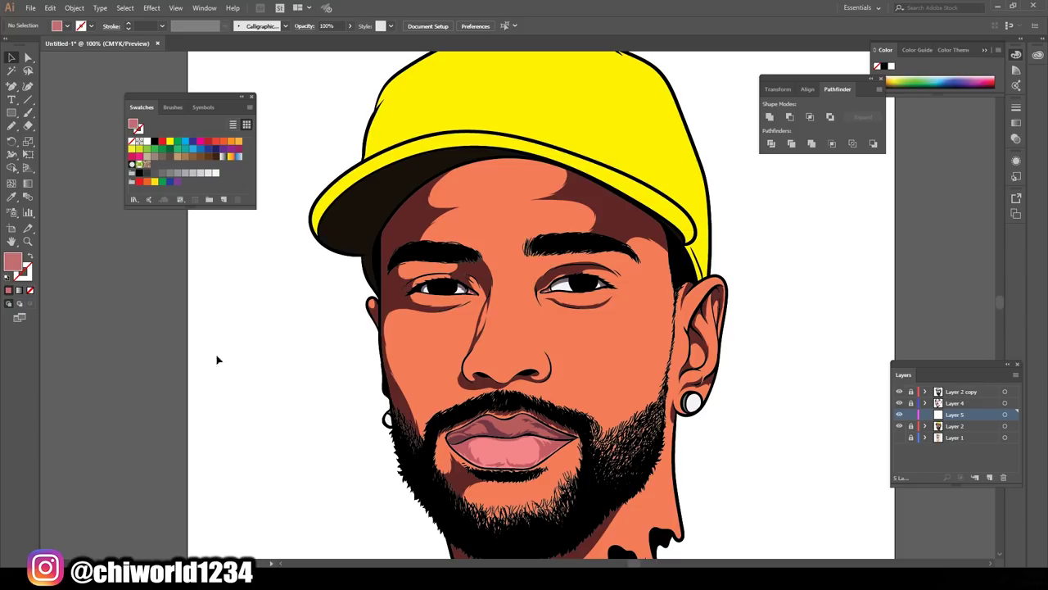
key(i)
key(ctrl+plus)
click(484, 222)
double_click(12, 261)
click(460, 262)
click(458, 265)
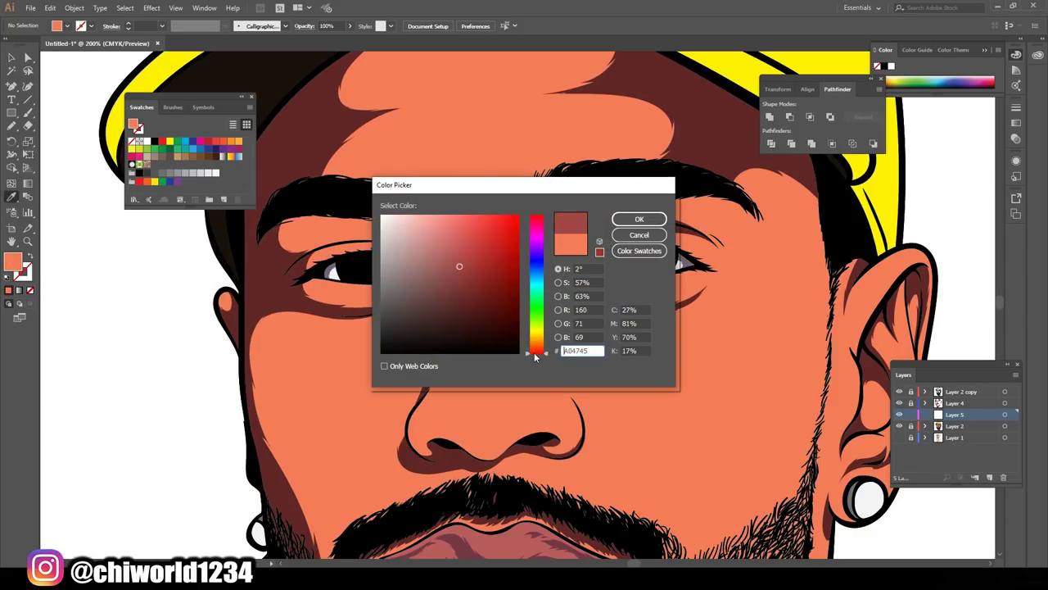
key(Return)
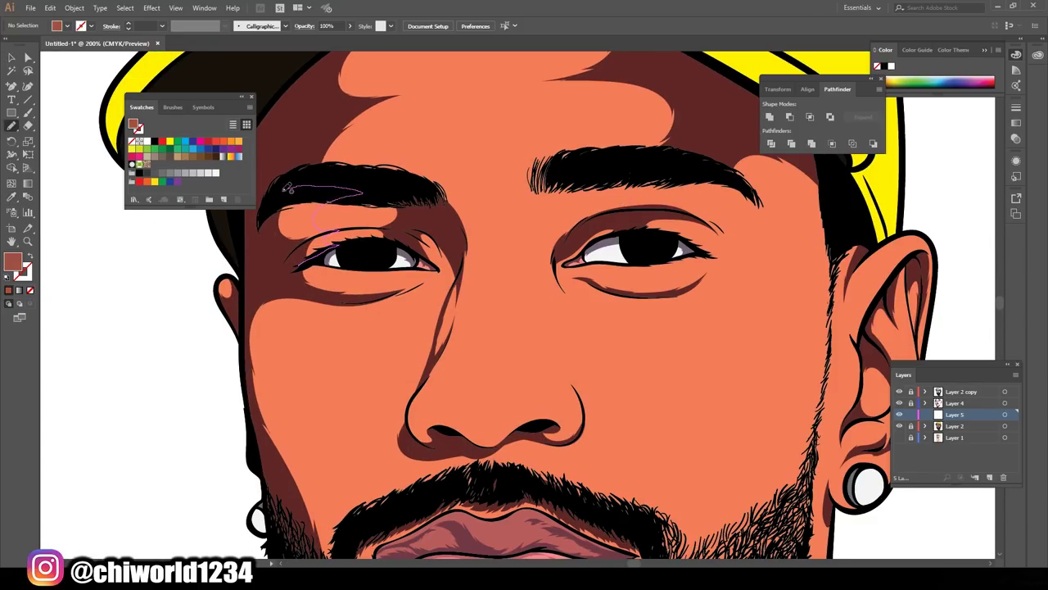
Pencil shading patches above the left eye and across the forehead
drag(288, 188, 289, 189)
scroll(310, 226, up, 2)
drag(440, 122, 311, 258)
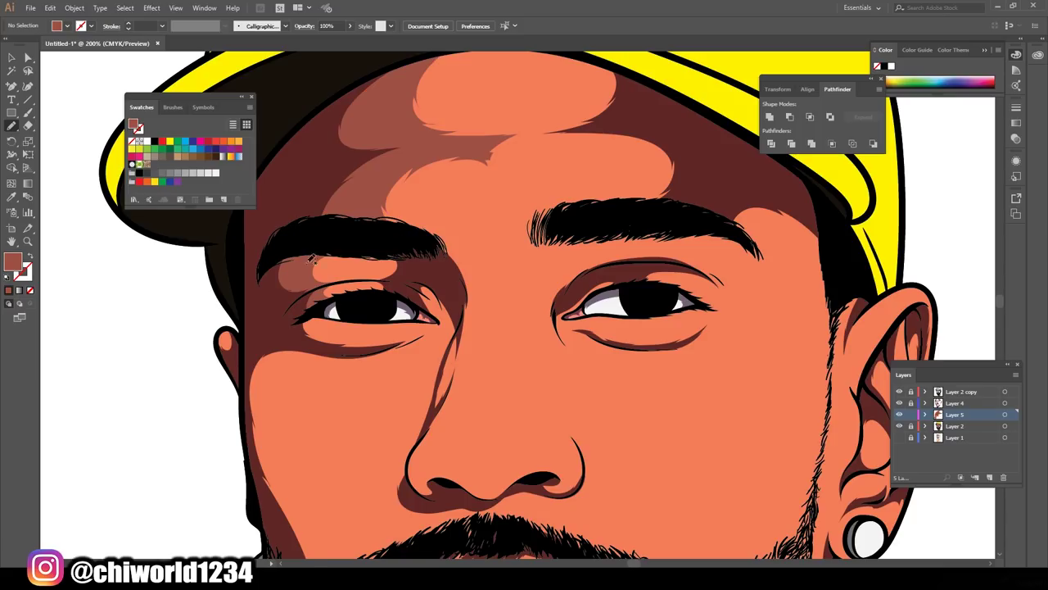
key(ctrl+0)
key(ctrl+plus)
key(ctrl+plus)
key(ctrl+plus)
drag(599, 257, 596, 239)
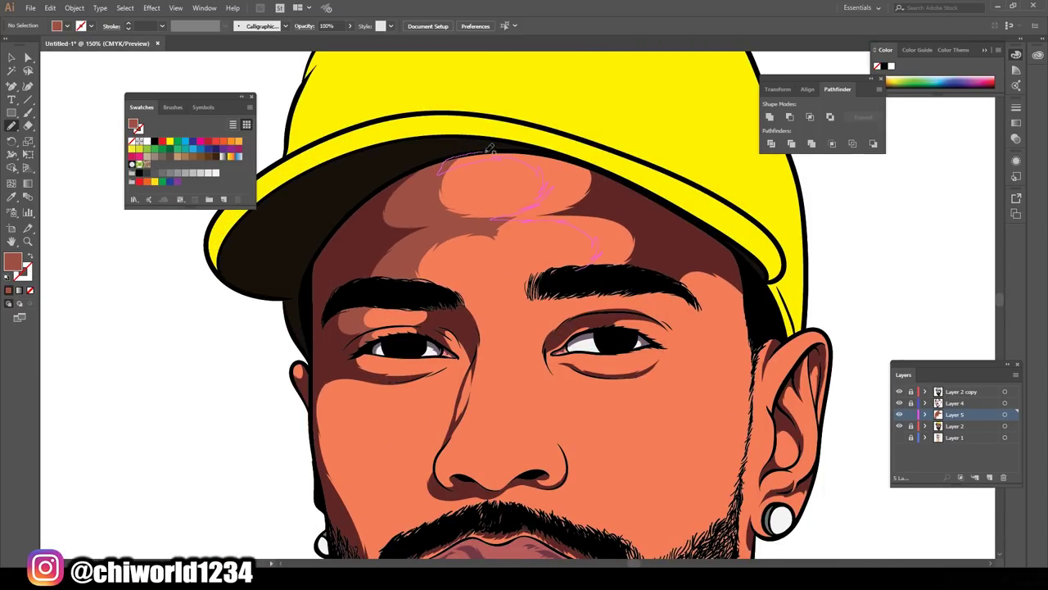
drag(490, 149, 496, 152)
key(ctrl+0)
key(ctrl+plus)
key(ctrl+plus)
key(ctrl+plus)
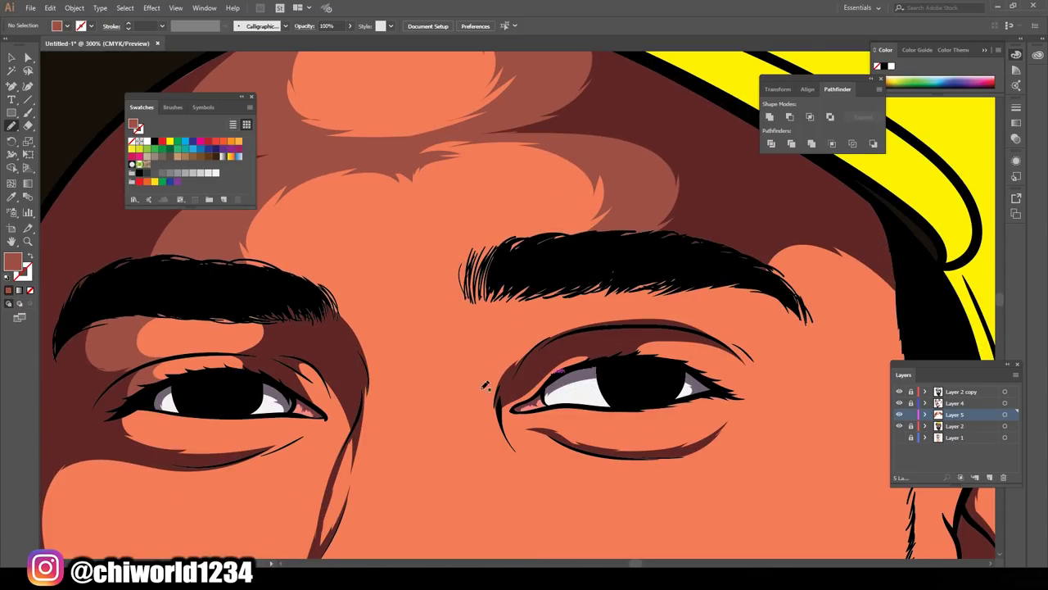
key(ctrl+0)
key(ctrl+plus)
key(ctrl+plus)
key(ctrl+plus)
Draw shadow shapes along the lip edge and beside the nose
mouse_move(570, 412)
mouse_down()
mouse_move(373, 261)
mouse_move(372, 274)
mouse_up()
key(ctrl+0)
key(ctrl+plus)
key(ctrl+plus)
key(ctrl+plus)
drag(323, 404, 288, 290)
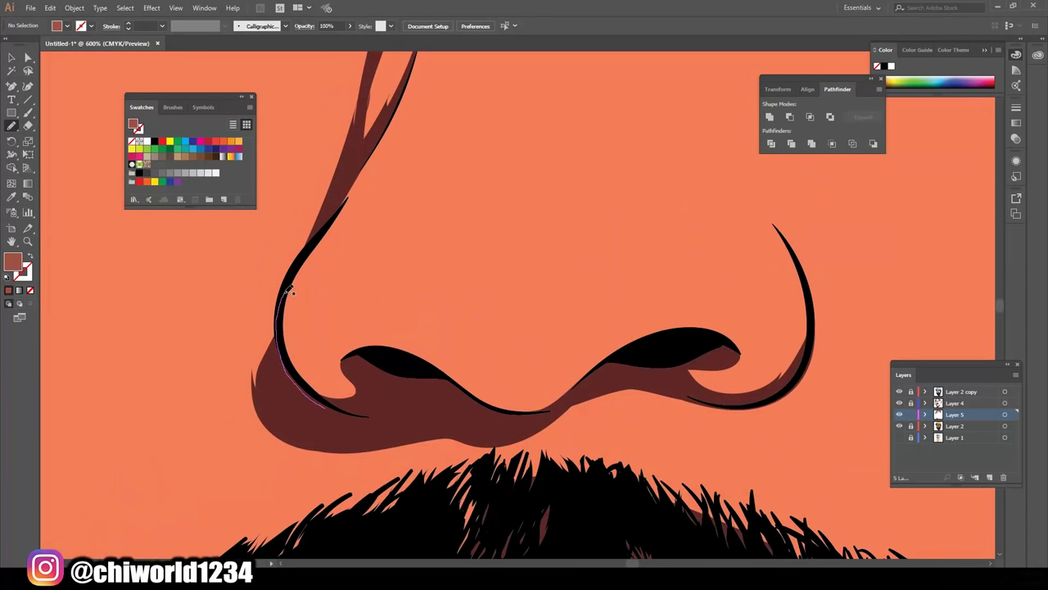
drag(550, 416, 547, 414)
key(ctrl+0)
key(ctrl+plus)
key(ctrl+plus)
key(ctrl+plus)
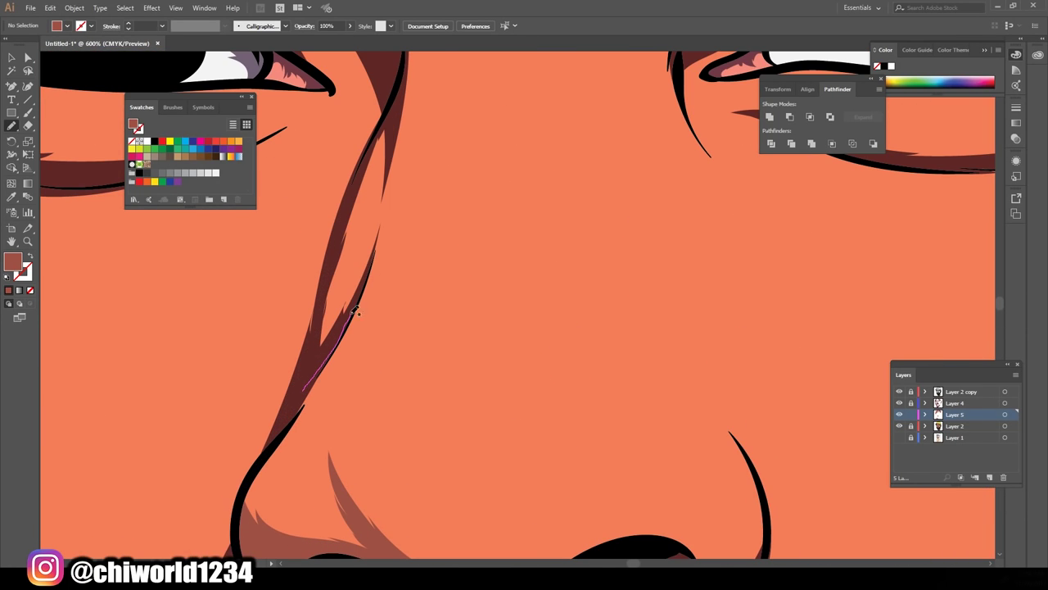
Add a shading shape along the moustache
key(ctrl+0)
key(ctrl+0)
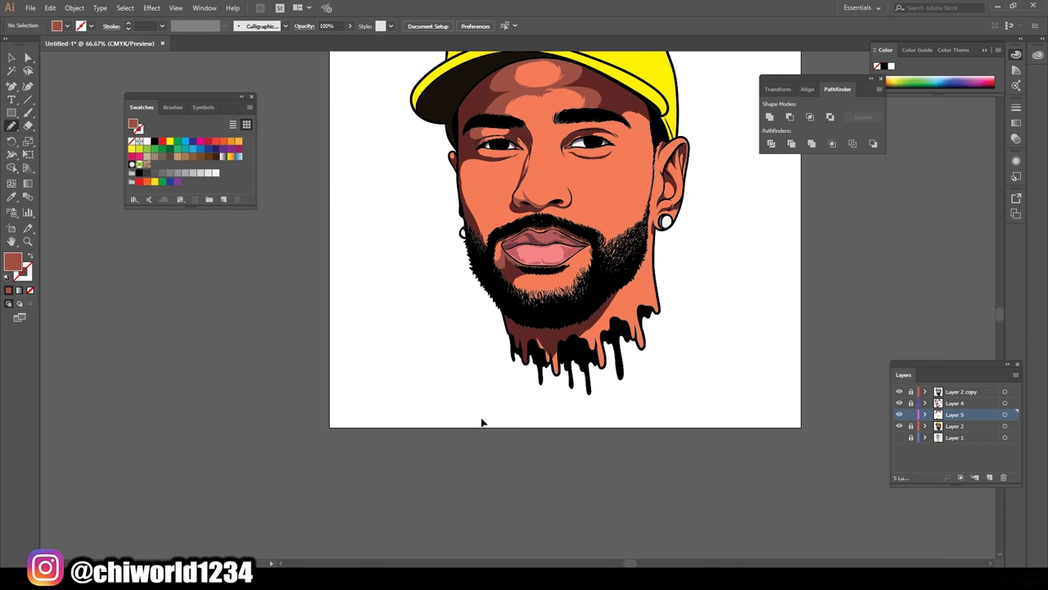
key(ctrl+plus)
key(ctrl+plus)
key(ctrl+plus)
mouse_move(569, 402)
mouse_down()
mouse_move(478, 467)
mouse_move(403, 343)
mouse_up()
scroll(477, 467, up, 1)
key(ctrl+0)
key(ctrl+plus)
key(ctrl+plus)
key(ctrl+plus)
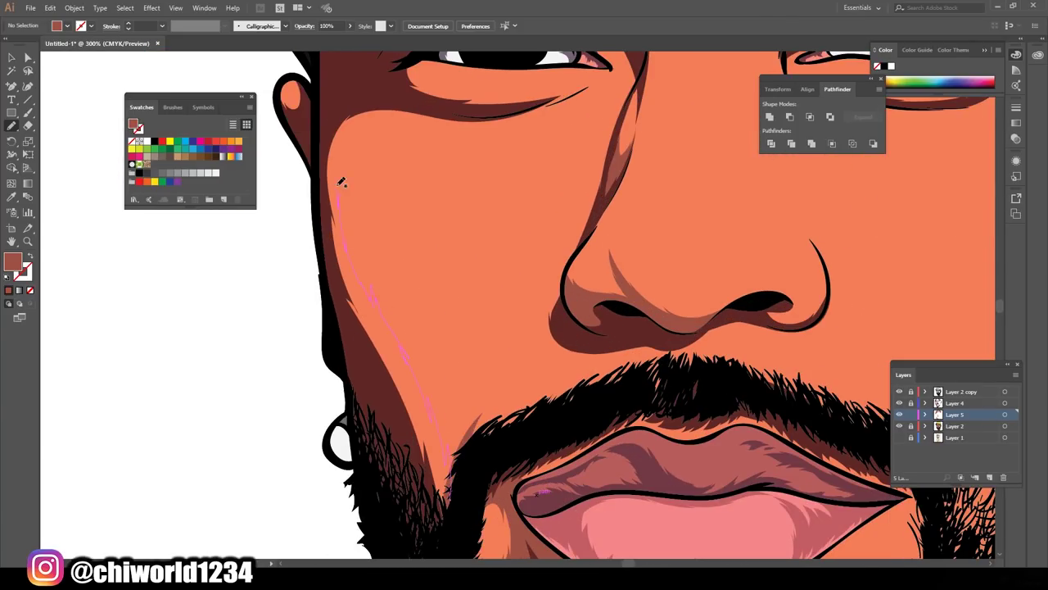
key(ctrl+0)
key(ctrl+plus)
key(ctrl+plus)
key(ctrl+plus)
key(ctrl+plus)
Shade the upper eyelid, brow area, under the eye and beside the right eyebrow
mouse_move(668, 357)
mouse_down()
mouse_move(686, 315)
mouse_move(642, 242)
mouse_move(655, 250)
mouse_up()
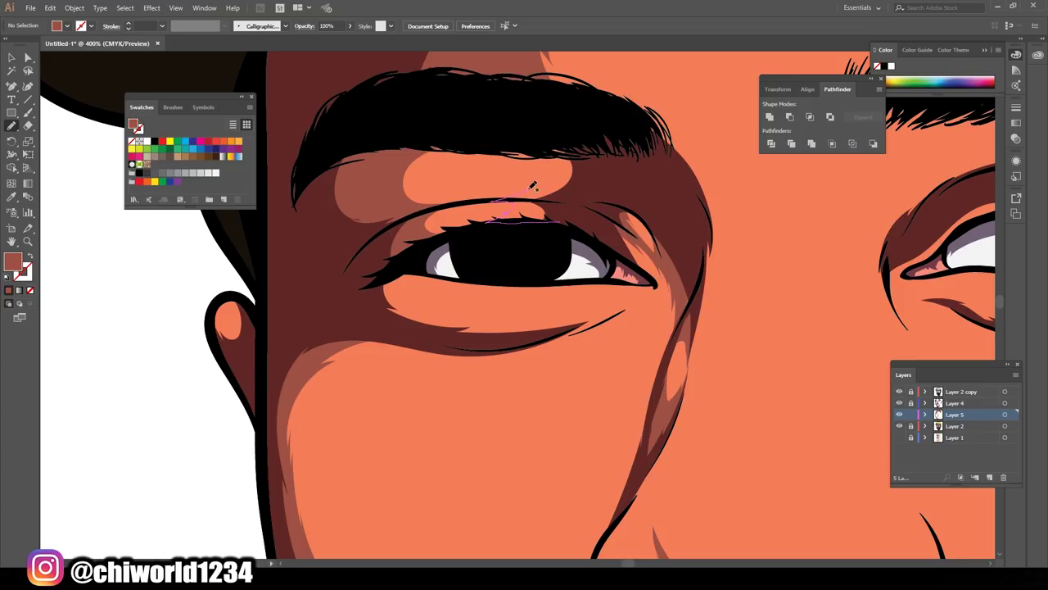
drag(532, 186, 536, 184)
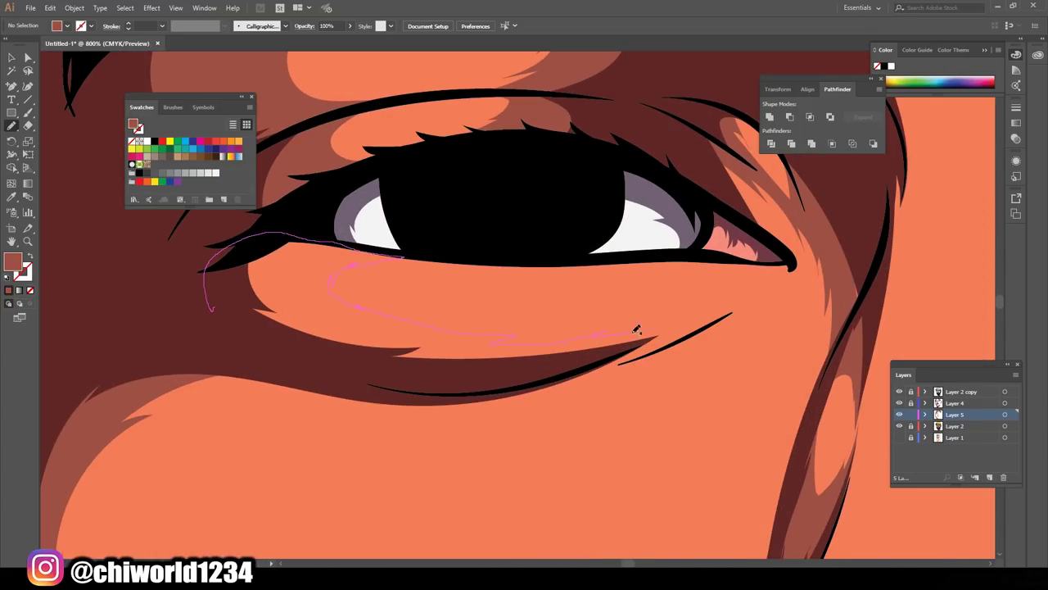
drag(638, 329, 637, 329)
key(ctrl+0)
scroll(547, 277, up, 5)
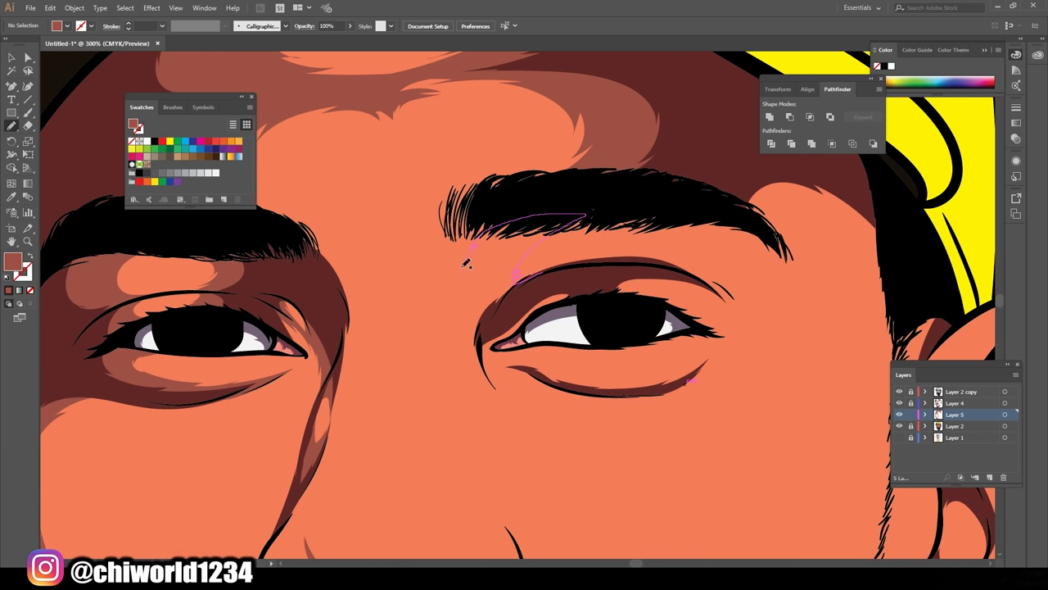
drag(466, 262, 466, 262)
Add shadow shapes under the right eye and along the upper eyelid
key(ctrl+0)
scroll(419, 303, up, 5)
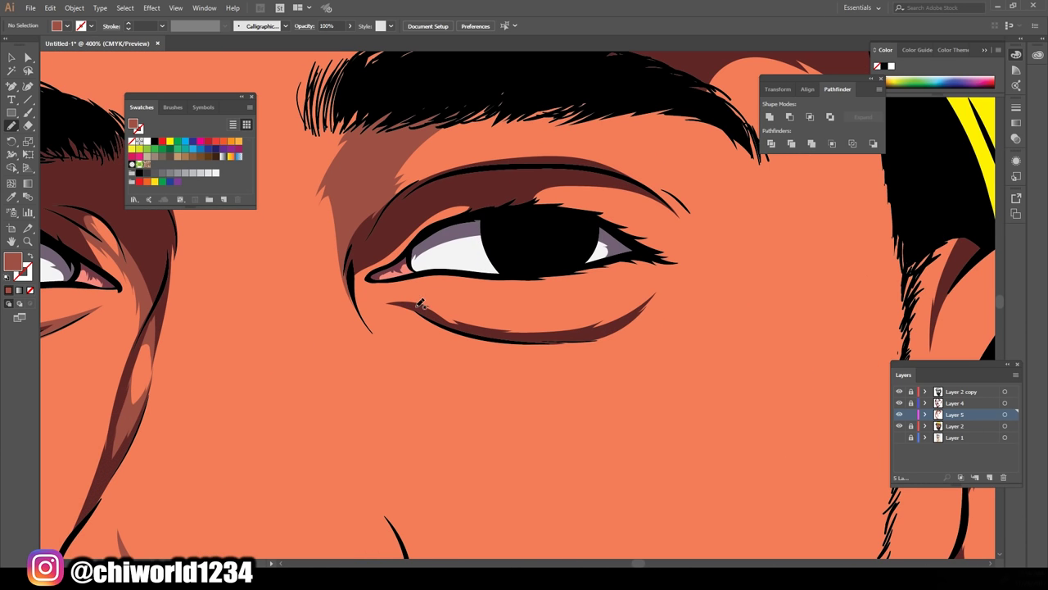
drag(611, 327, 610, 326)
key(ctrl+0)
scroll(566, 325, up, 3)
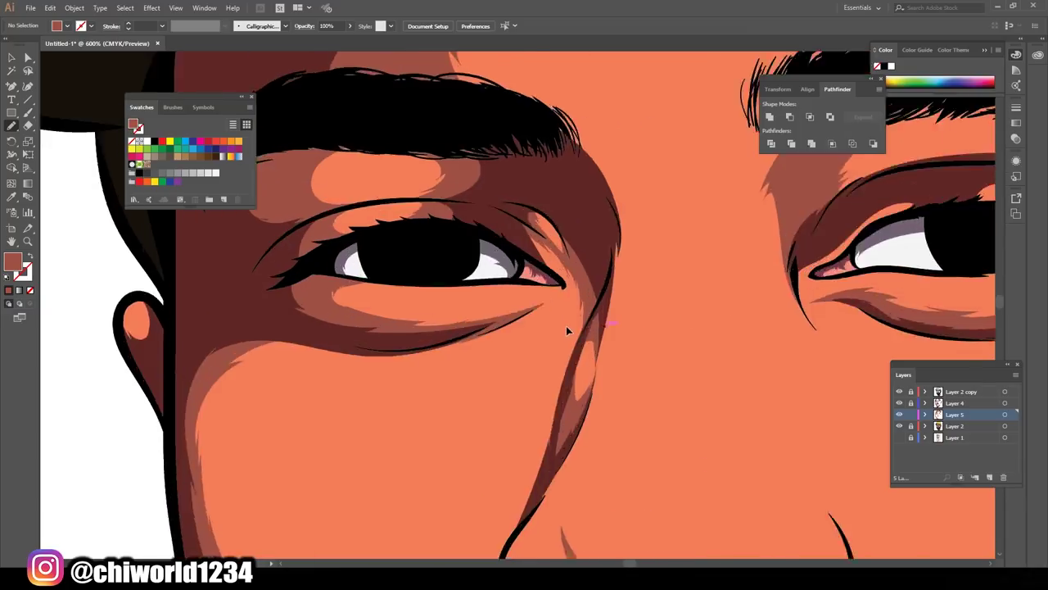
scroll(566, 325, up, 1)
scroll(616, 409, up, 2)
scroll(616, 405, up, 1)
scroll(616, 405, down, 1)
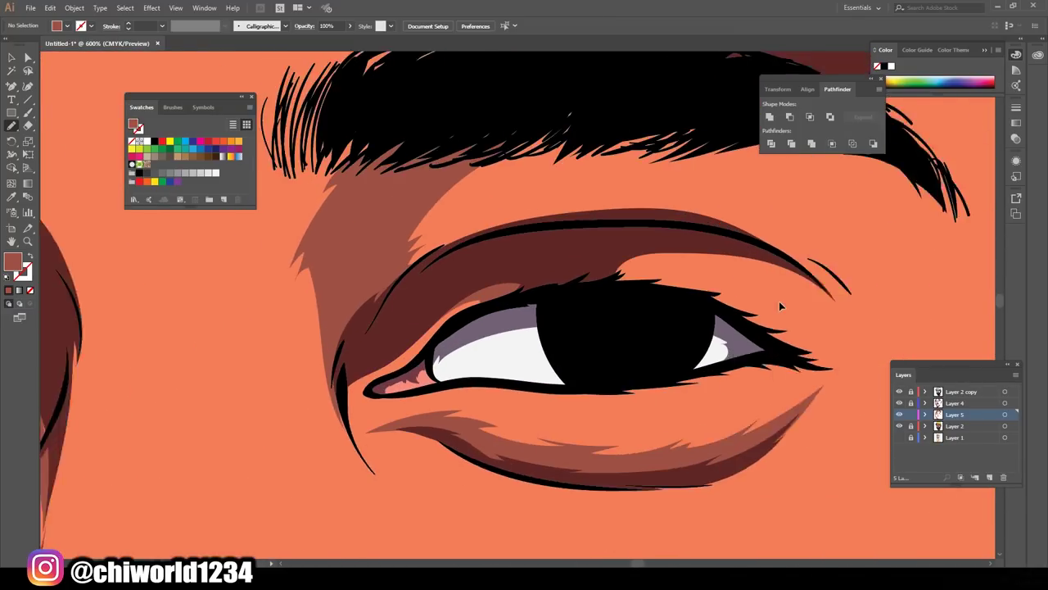
scroll(574, 327, up, 2)
drag(466, 194, 454, 226)
Draw a shadow shape under the nose
scroll(590, 275, down, 3)
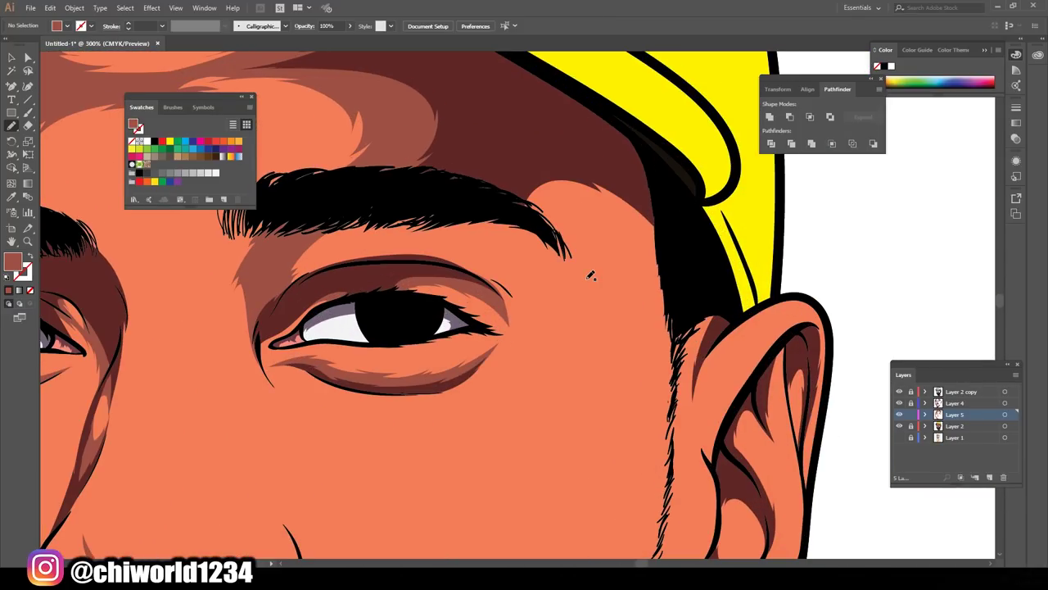
key(ctrl+0)
scroll(555, 439, up, 5)
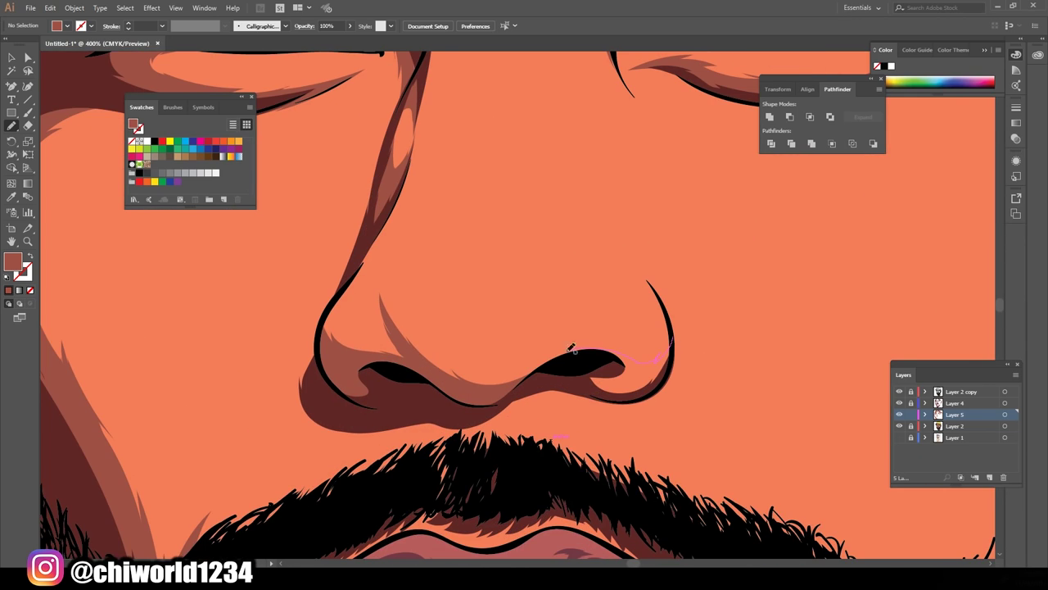
key(ctrl+0)
scroll(570, 252, up, 4)
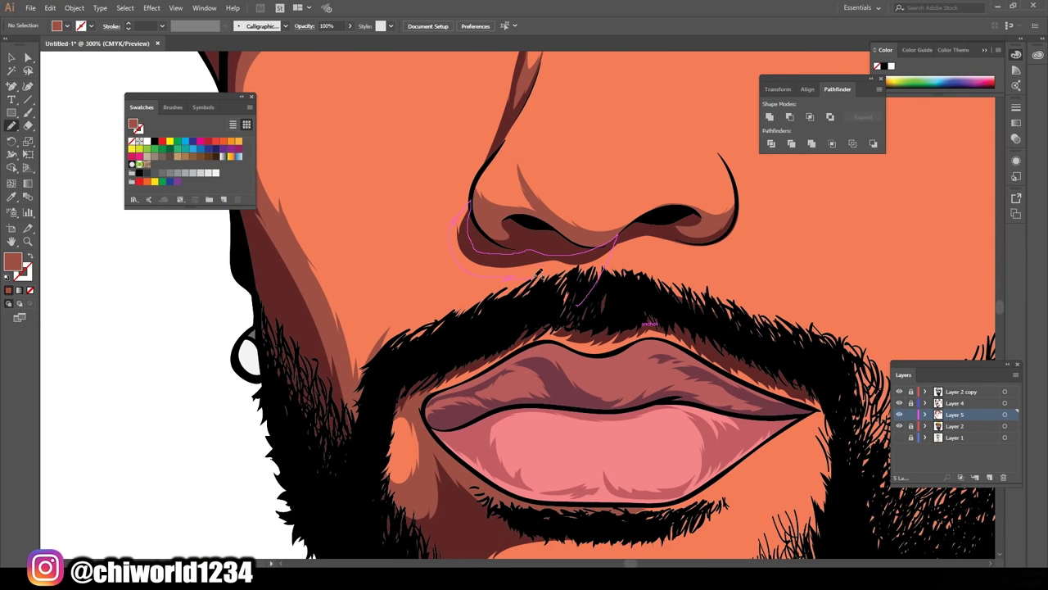
drag(539, 272, 532, 275)
scroll(472, 239, up, 3)
Draw three darker shadow shapes inside the ear
key(ctrl+0)
scroll(621, 297, up, 3)
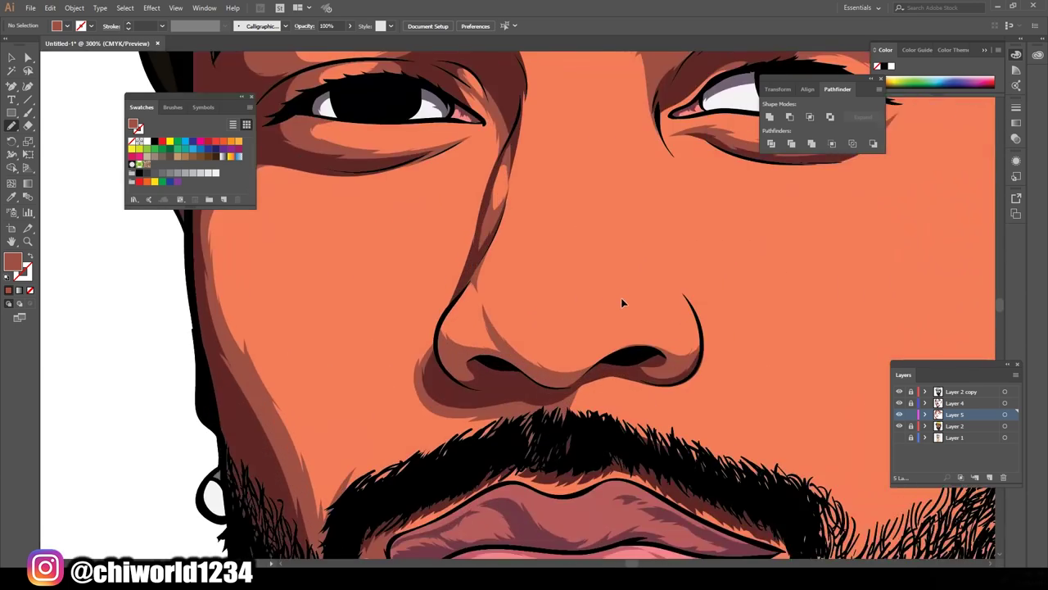
scroll(619, 296, up, 2)
scroll(573, 411, down, 3)
key(ctrl+0)
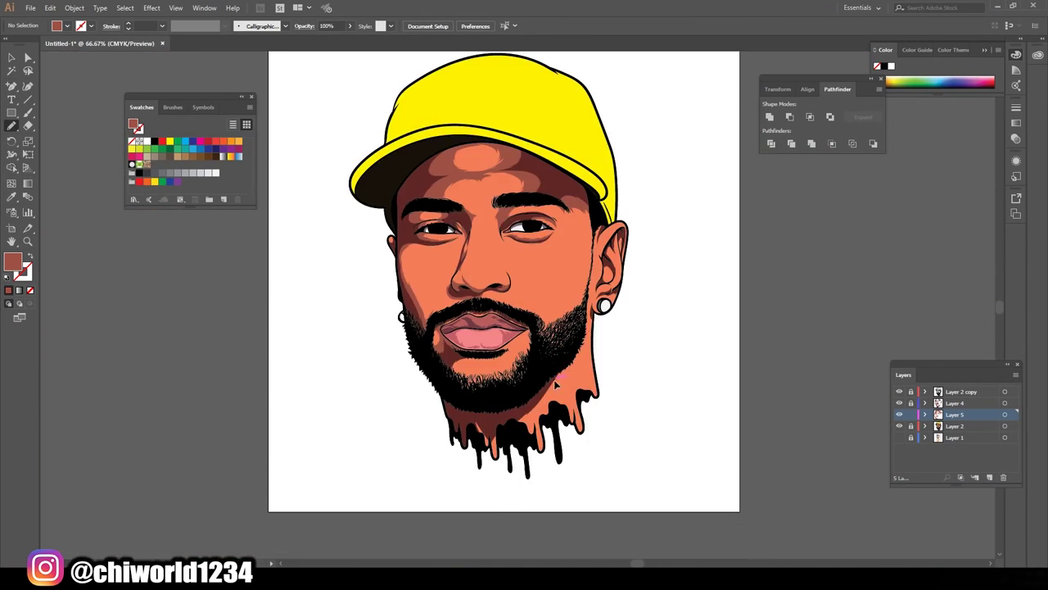
scroll(541, 375, up, 4)
key(ctrl+0)
scroll(325, 334, up, 3)
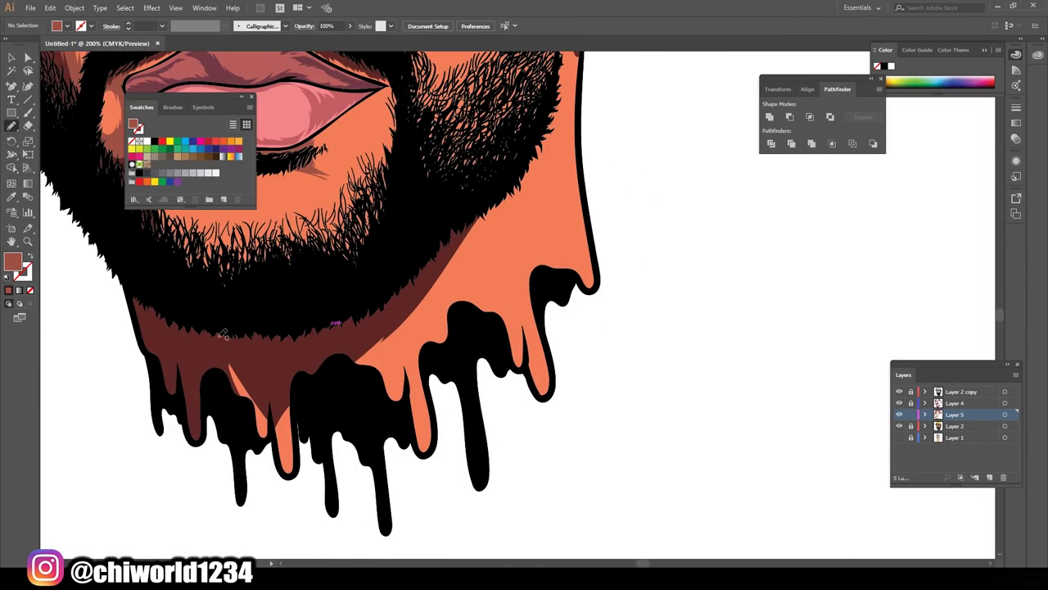
scroll(461, 283, down, 1)
key(ctrl+0)
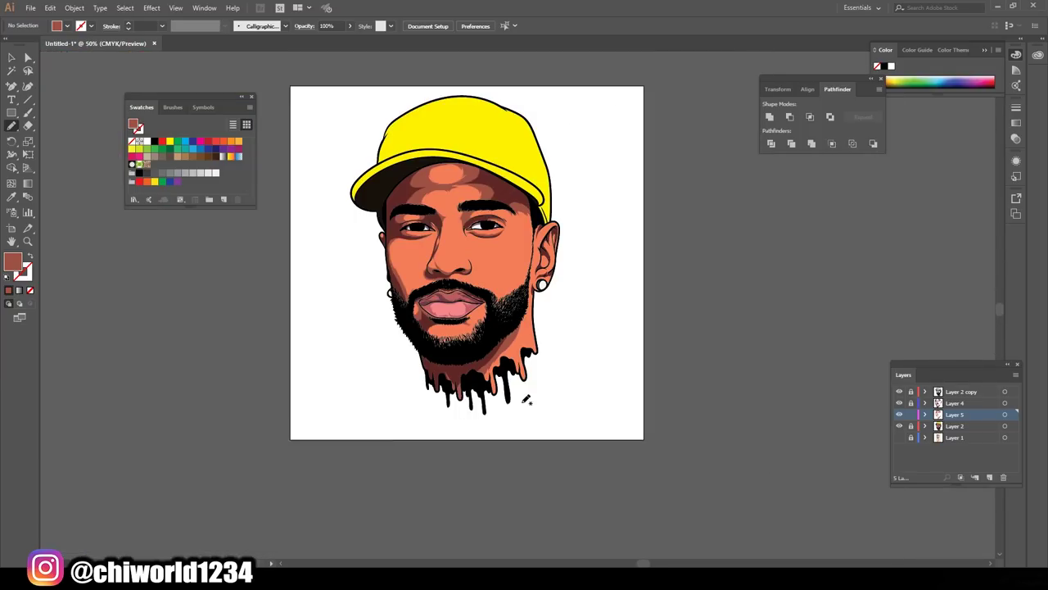
scroll(495, 195, up, 3)
scroll(648, 284, up, 2)
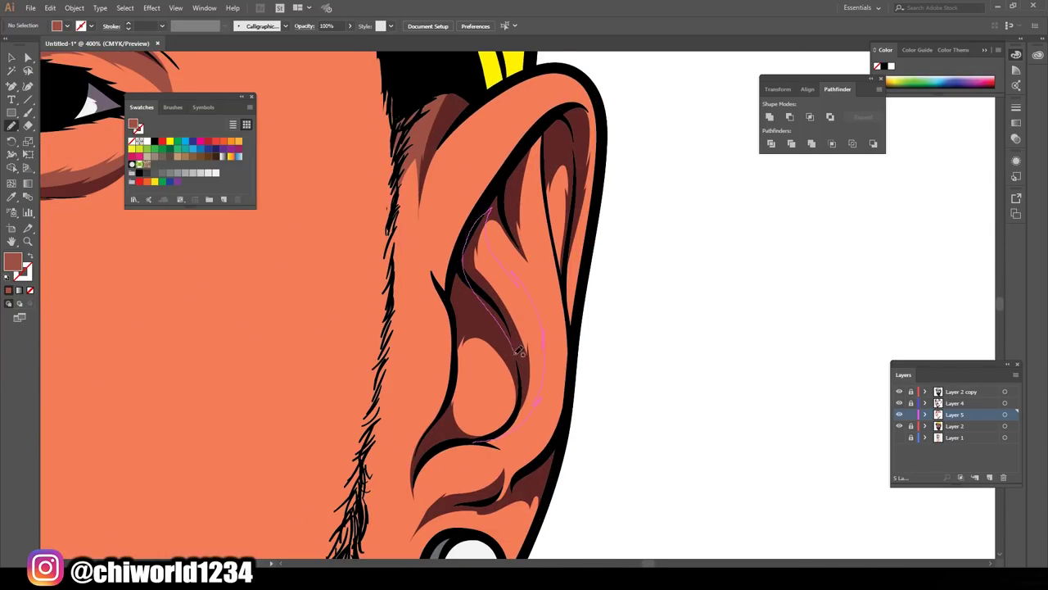
mouse_move(518, 350)
mouse_down()
mouse_move(521, 365)
mouse_move(458, 434)
mouse_up()
drag(426, 315, 409, 483)
drag(601, 134, 560, 336)
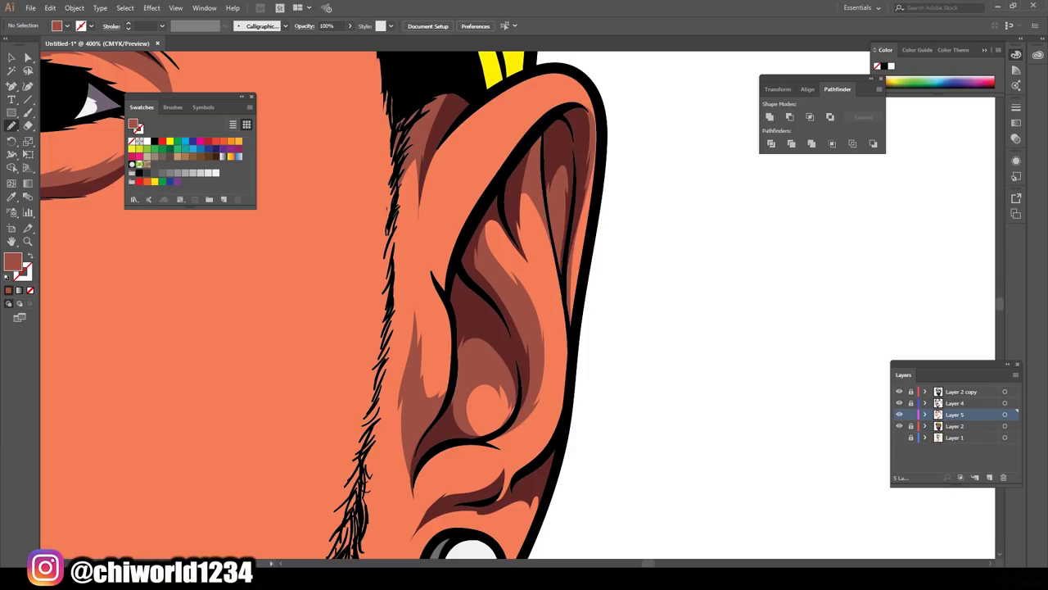
Shade the lower ear just above the earring
scroll(614, 372, down, 2)
scroll(614, 373, up, 2)
scroll(614, 372, down, 3)
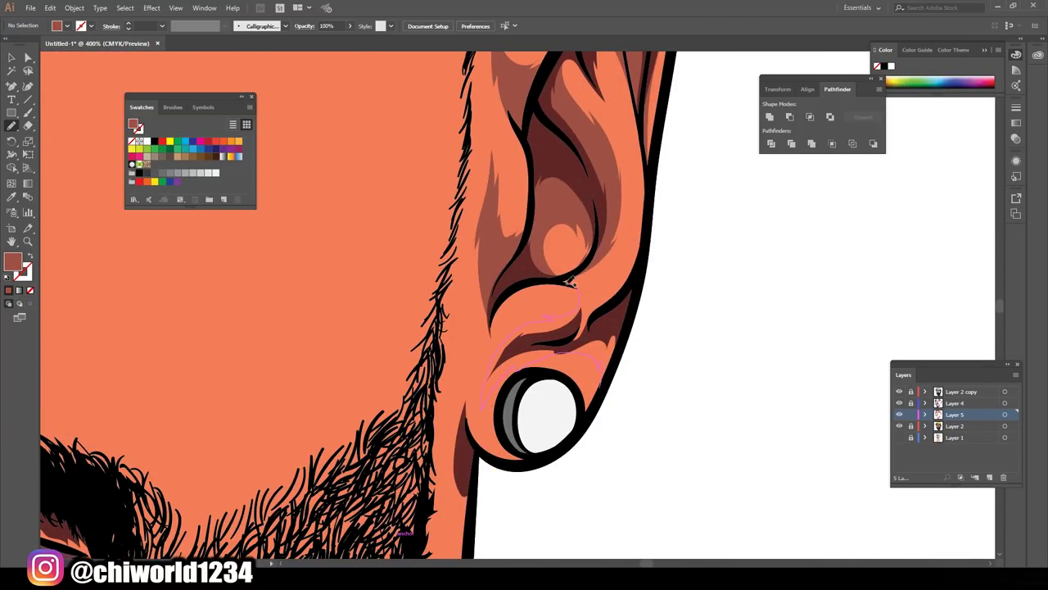
drag(571, 282, 571, 284)
scroll(483, 451, down, 3)
scroll(484, 450, down, 2)
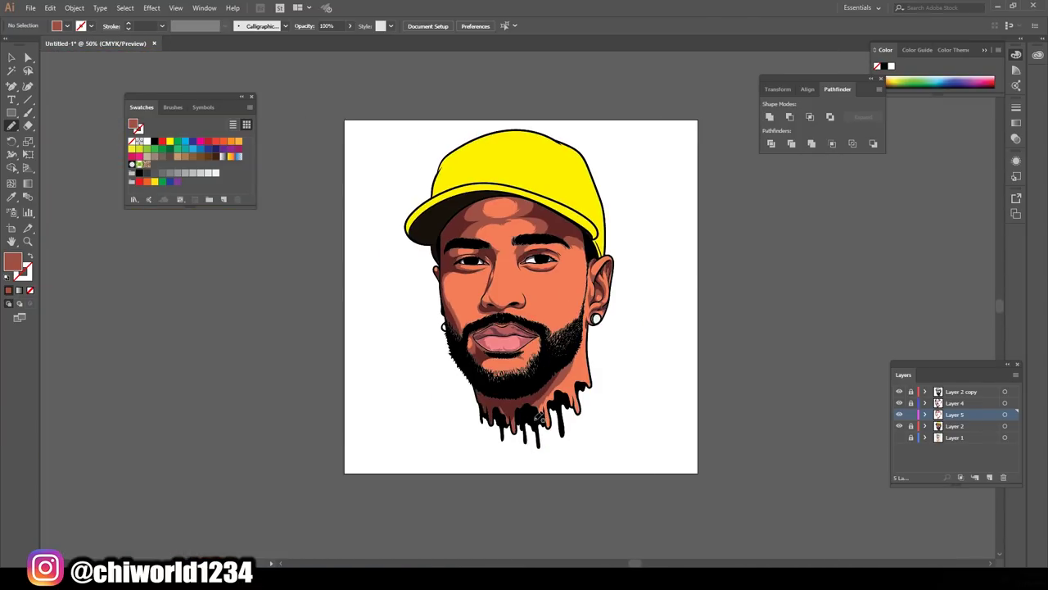
scroll(732, 374, up, 1)
scroll(688, 421, up, 1)
scroll(664, 428, down, 1)
scroll(573, 205, up, 3)
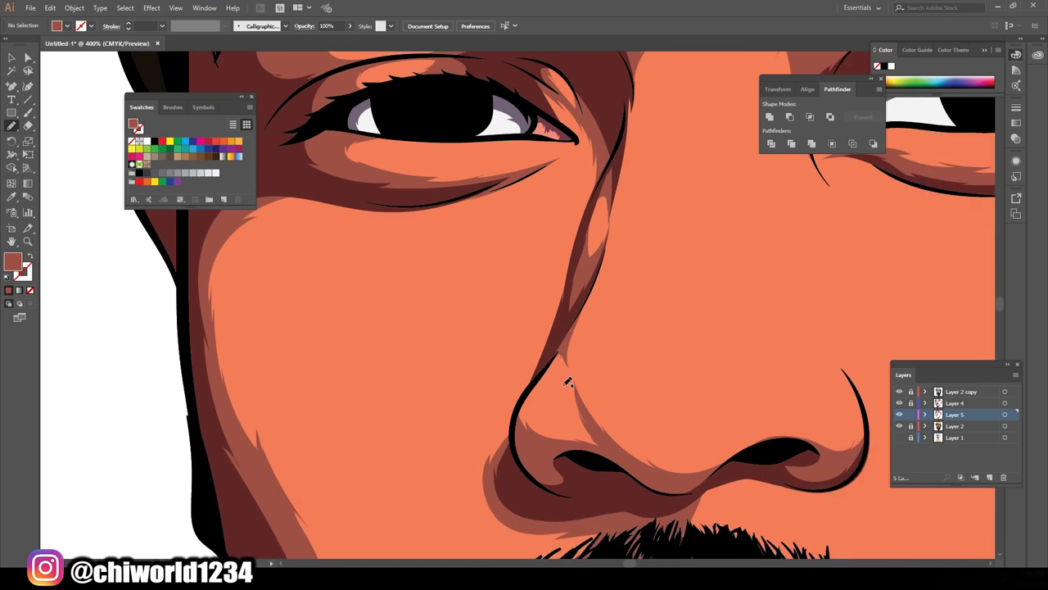
scroll(567, 196, up, 1)
scroll(571, 181, down, 1)
scroll(705, 114, up, 1)
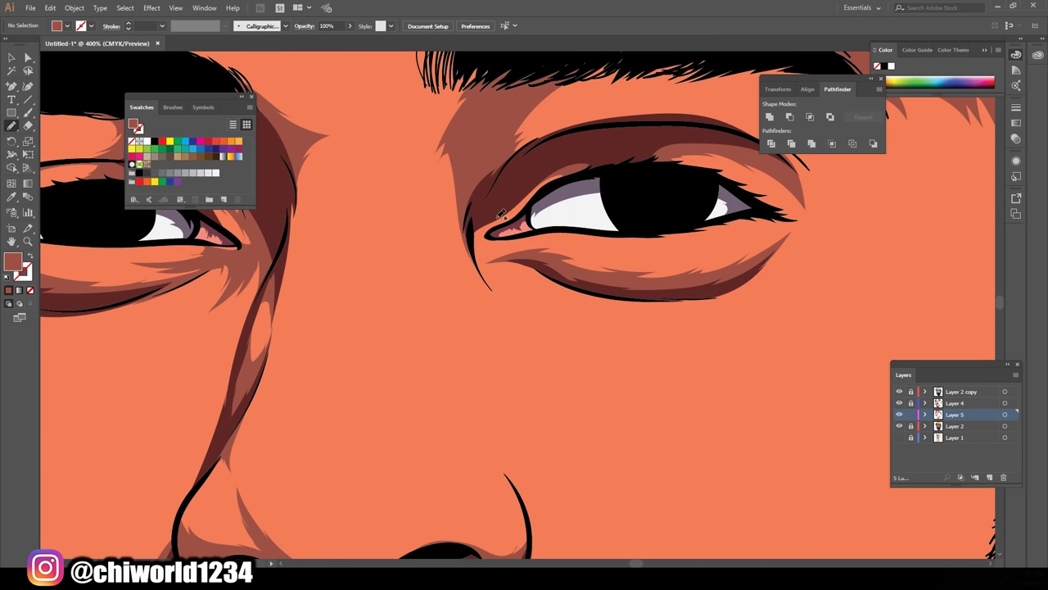
scroll(717, 545, down, 3)
scroll(480, 222, up, 4)
scroll(510, 445, down, 2)
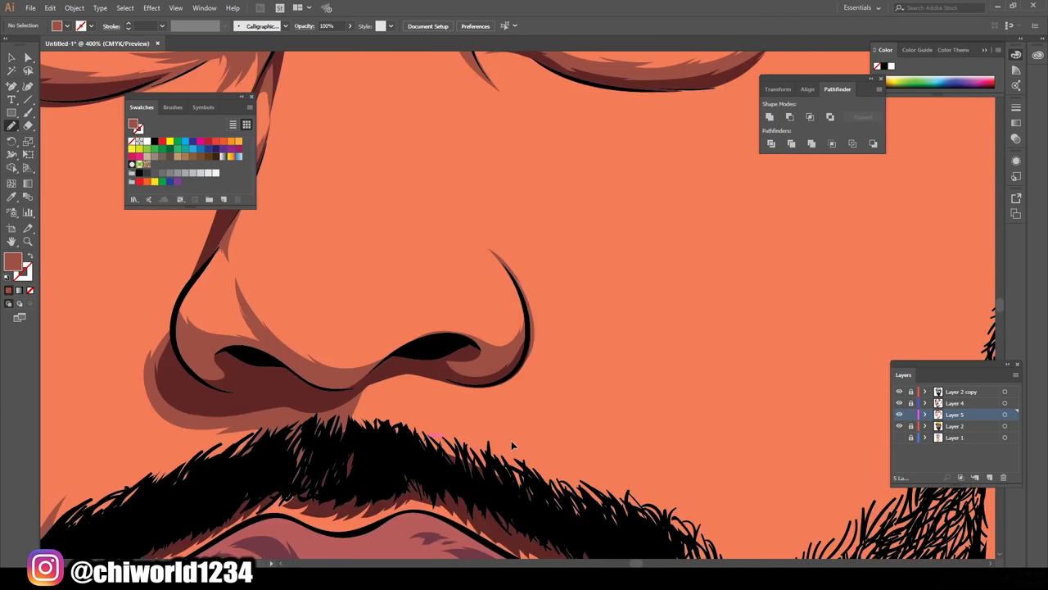
scroll(650, 440, down, 1)
scroll(650, 440, down, 1)
Draw black beard strands along the right jaw
drag(237, 433, 309, 474)
drag(506, 426, 528, 362)
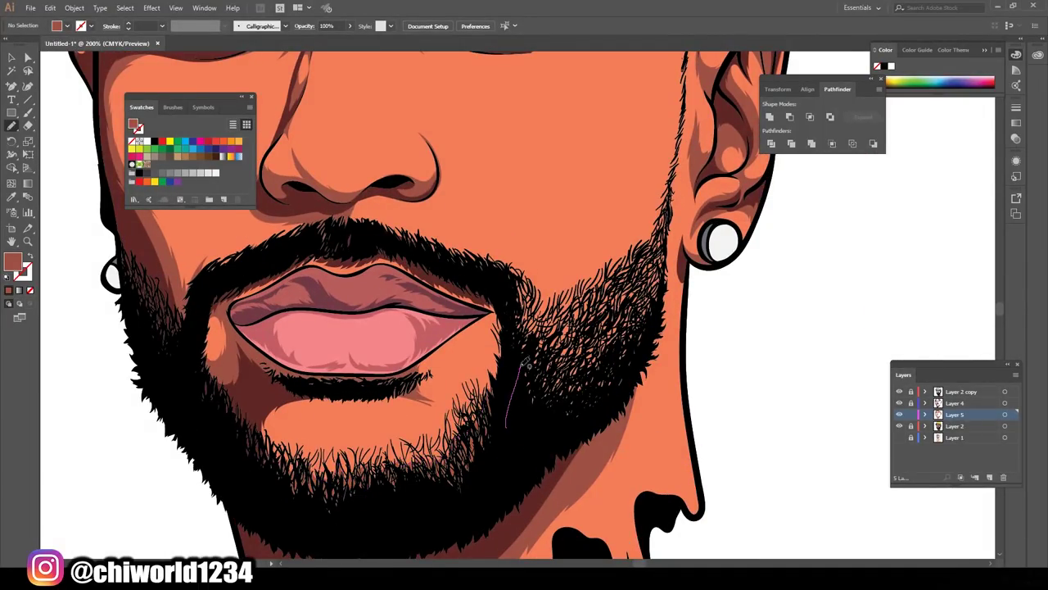
drag(639, 262, 664, 203)
scroll(570, 414, down, 2)
scroll(483, 213, up, 5)
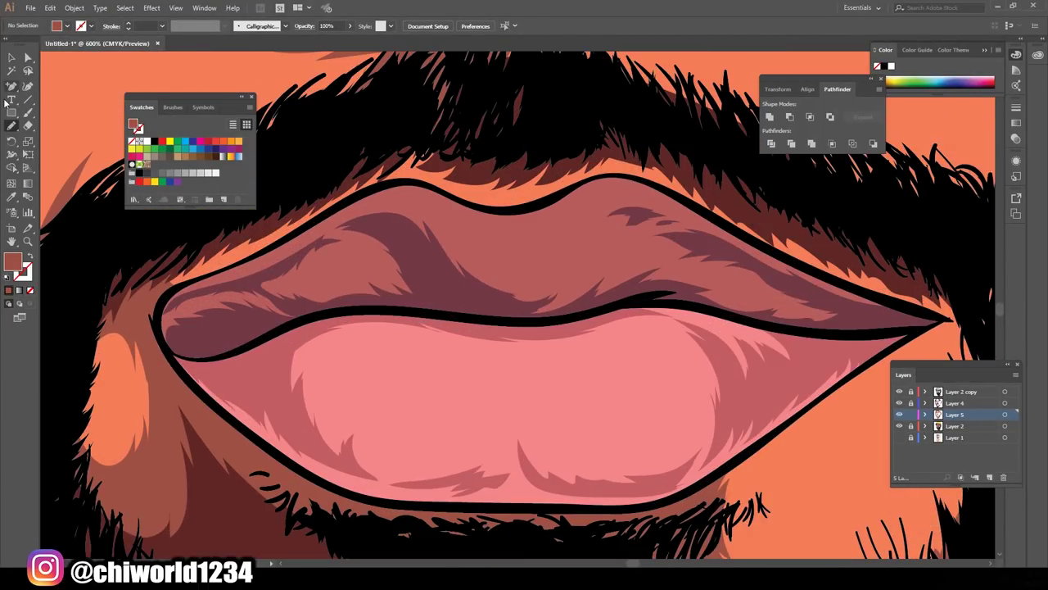
Pencil three dark-red #9B4B56 shading shapes across the upper lip
double_click(13, 261)
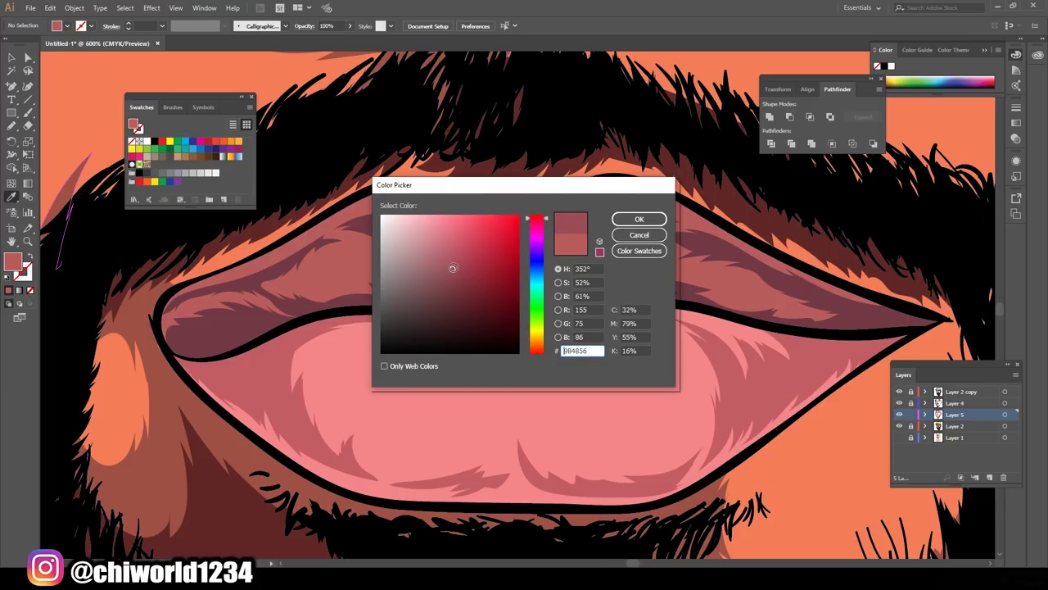
key(Return)
key(n)
drag(401, 209, 398, 244)
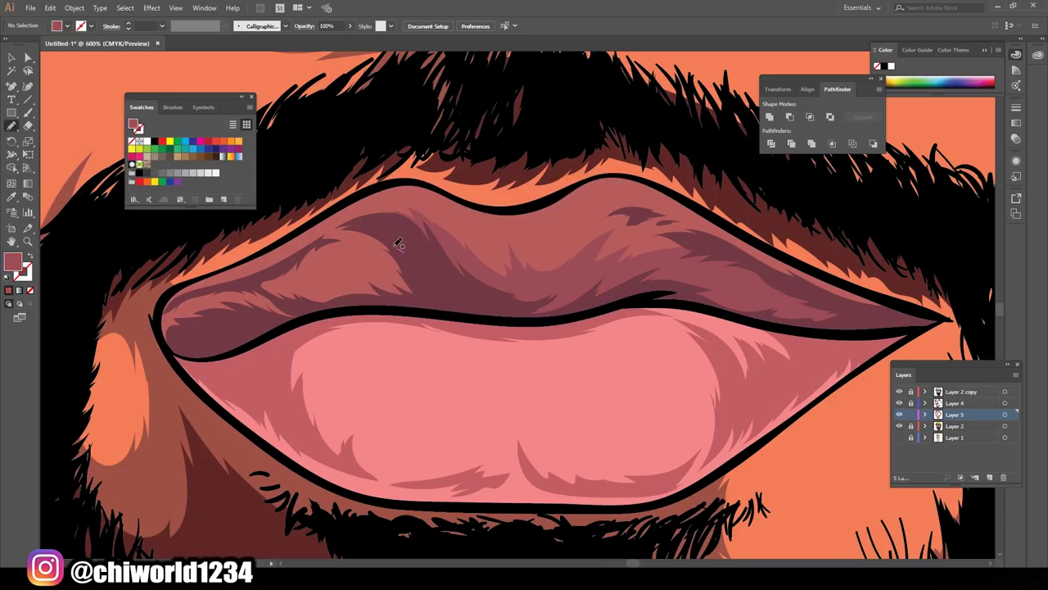
drag(175, 348, 172, 351)
drag(585, 208, 583, 209)
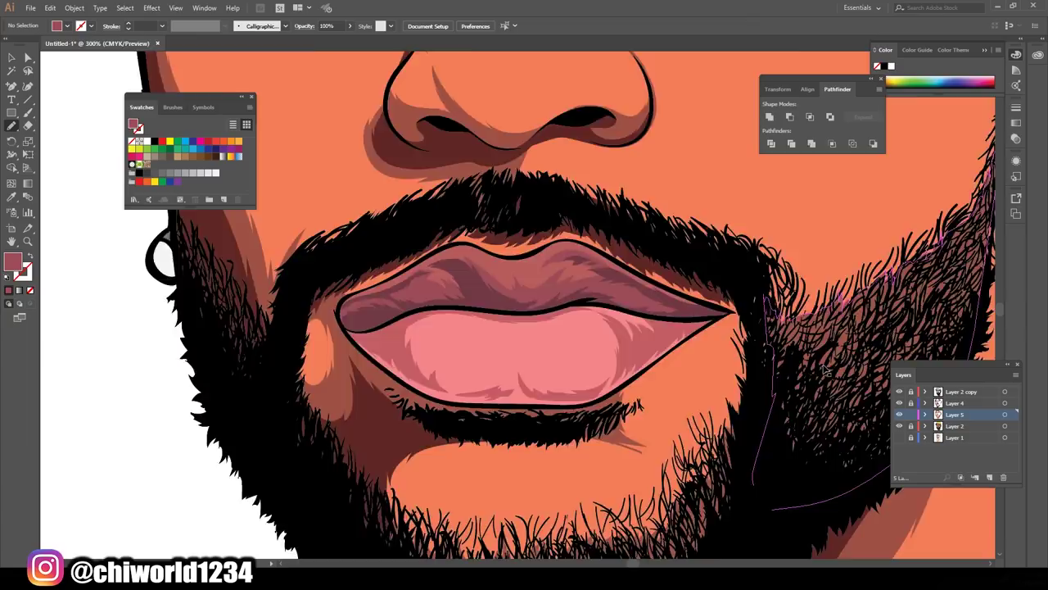
Sample the lighter pink and trace a highlight shape inside the lower lip
key(i)
click(596, 268)
double_click(12, 260)
key(Return)
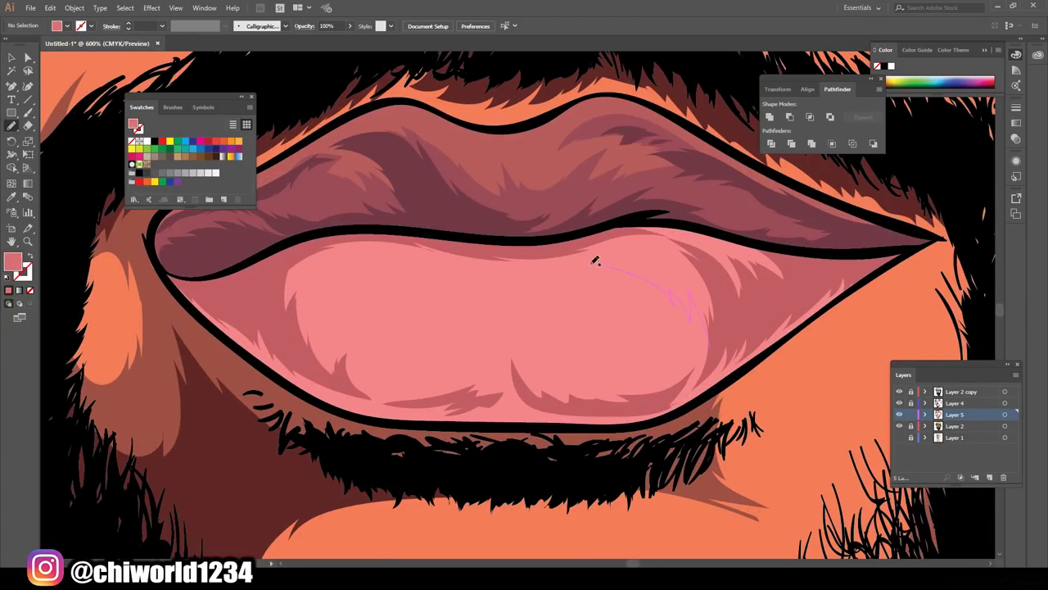
drag(300, 318, 653, 313)
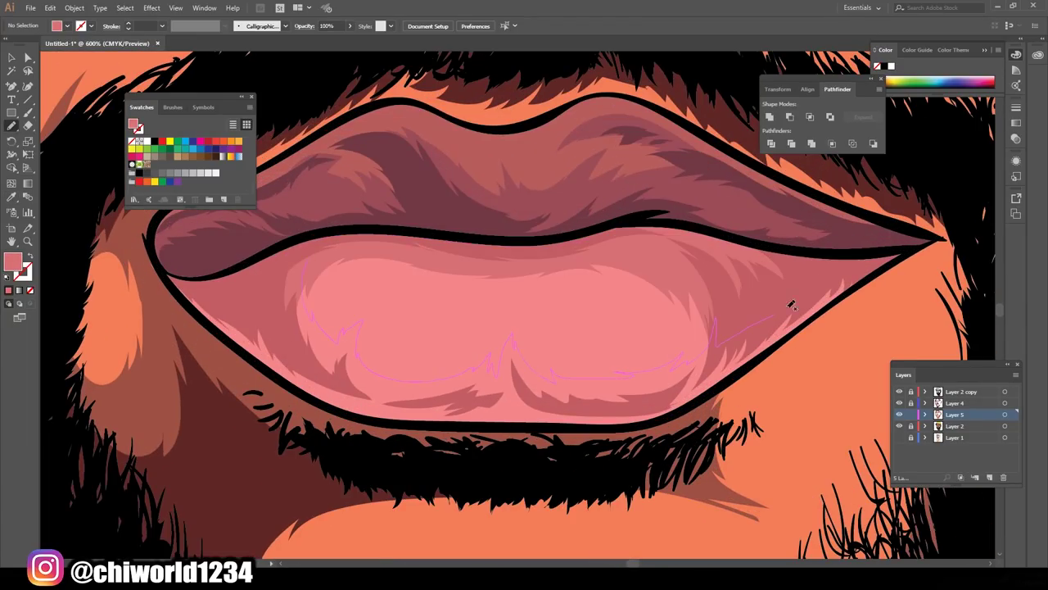
drag(860, 274, 394, 420)
drag(282, 256, 285, 259)
key(ctrl+0)
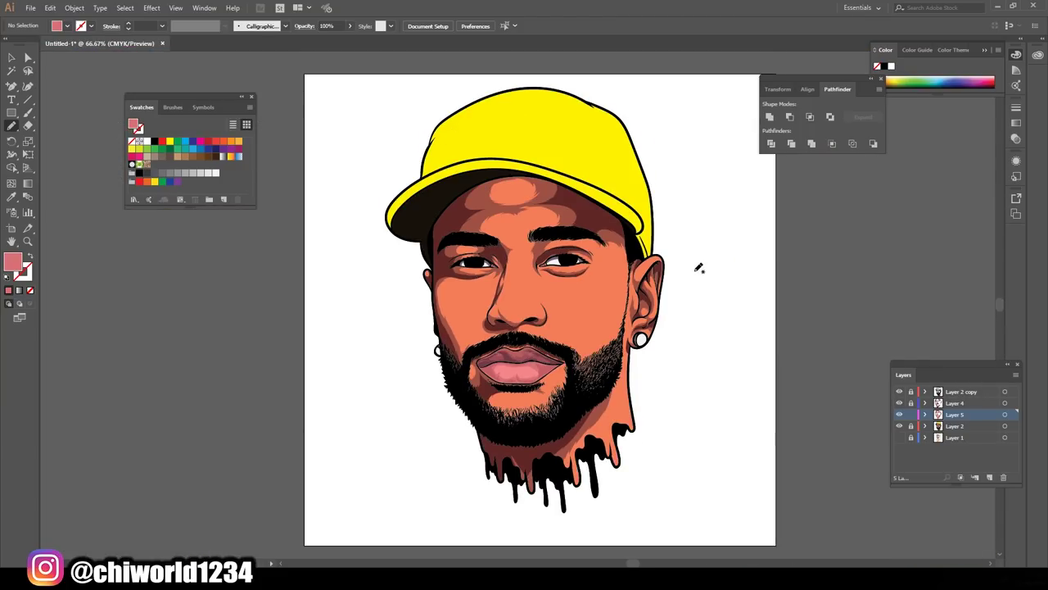
Add a new layer and set the fill to a redder skin tone
click(989, 476)
key(ctrl+equal)
key(ctrl+equal)
double_click(12, 260)
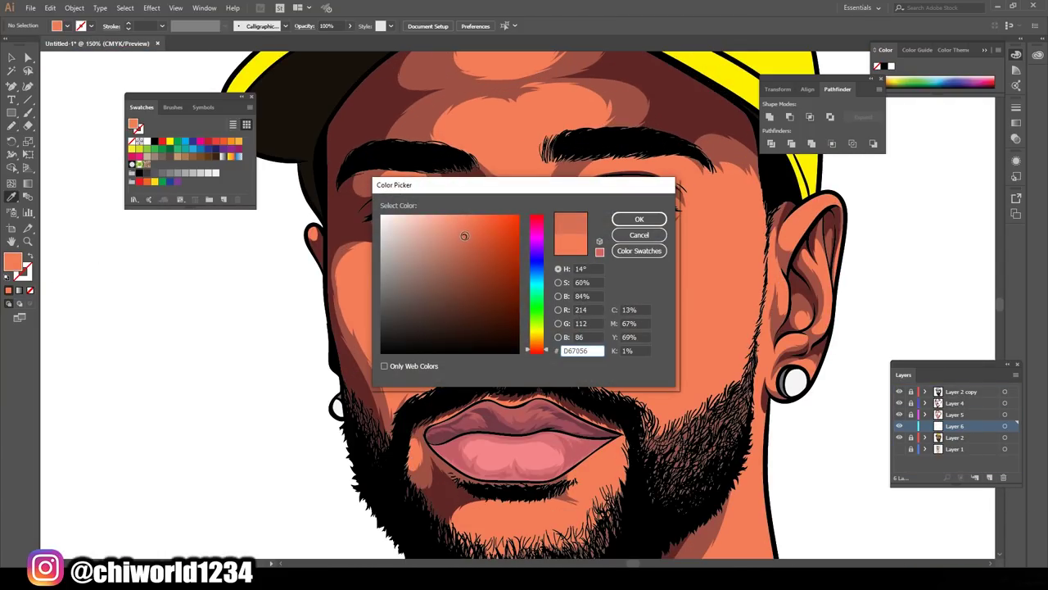
drag(534, 346, 531, 352)
key(Return)
scroll(582, 310, up, 1)
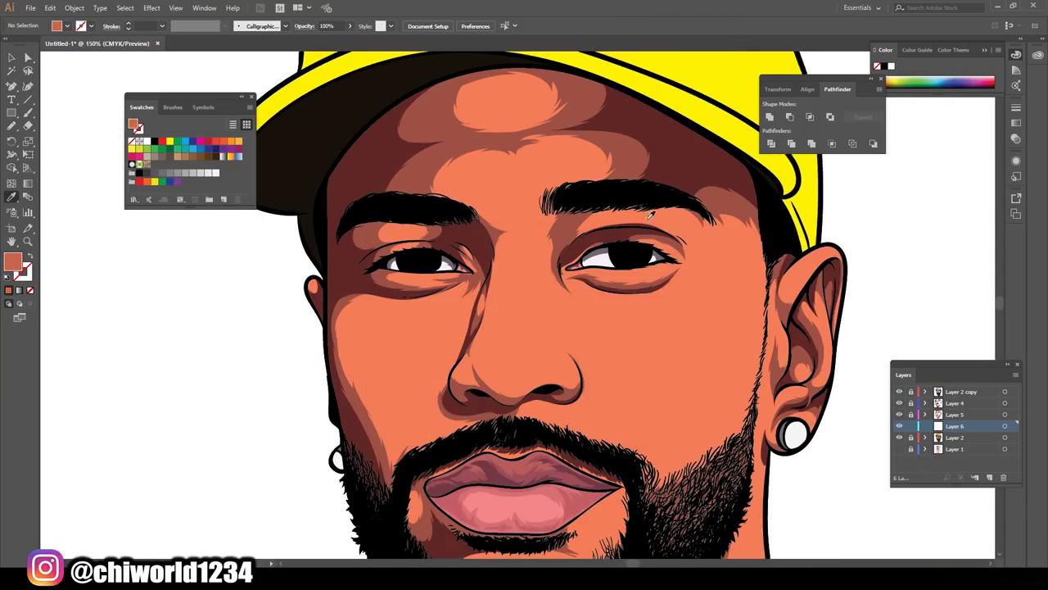
scroll(562, 321, up, 1)
Draw shadow shapes along the nose bridge and the right eye crease
drag(438, 257, 439, 258)
key(ctrl+equal)
key(ctrl+equal)
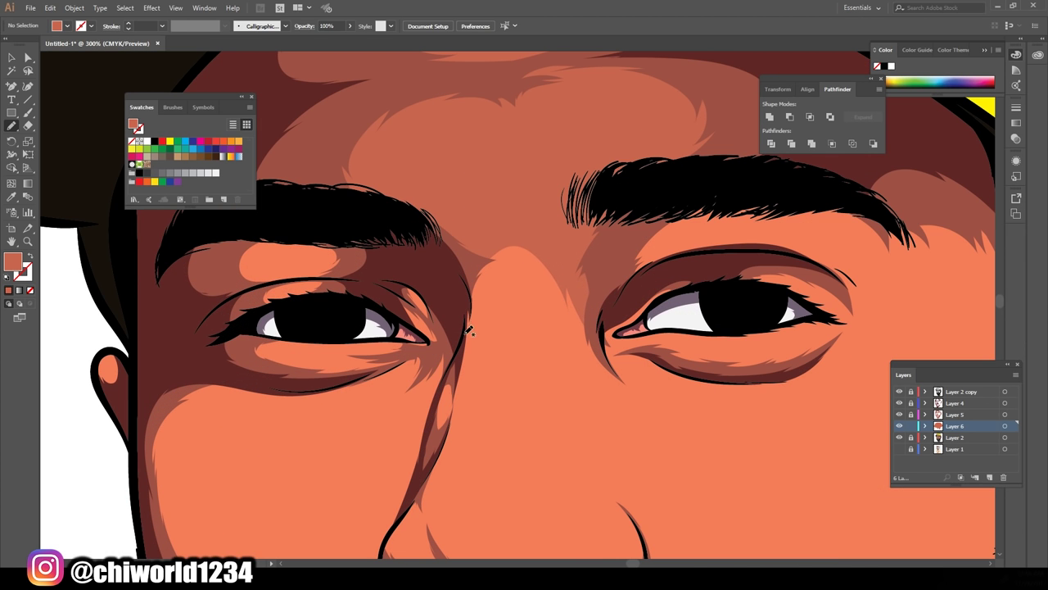
key(ctrl+minus)
key(ctrl+minus)
scroll(561, 367, up, 3)
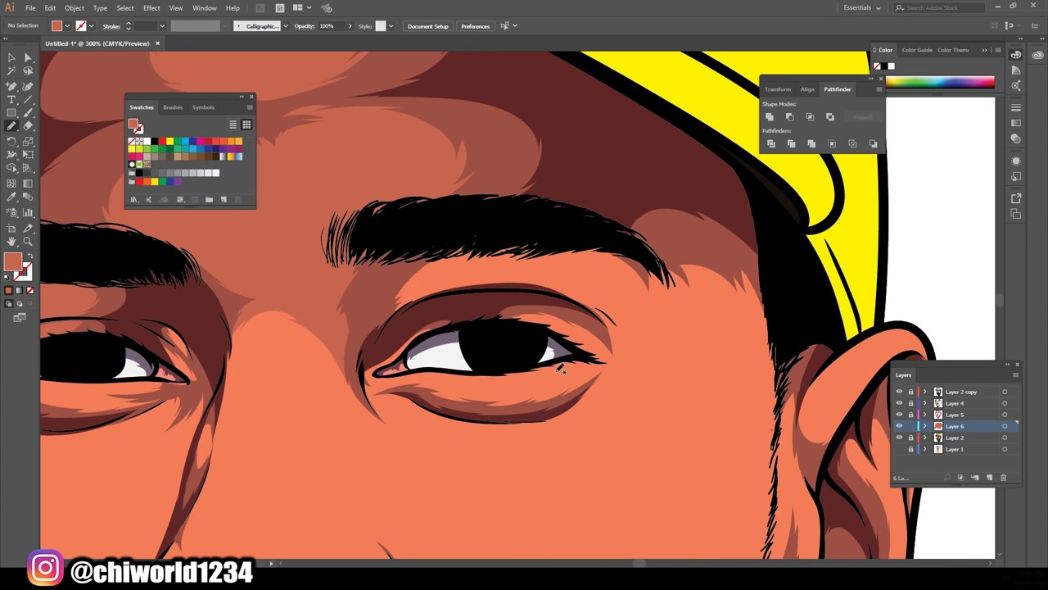
drag(543, 270, 634, 305)
Add shading near the eyebrow, on the nose bridge and along the nose's left side
key(ctrl+minus)
key(ctrl+minus)
scroll(731, 364, up, 3)
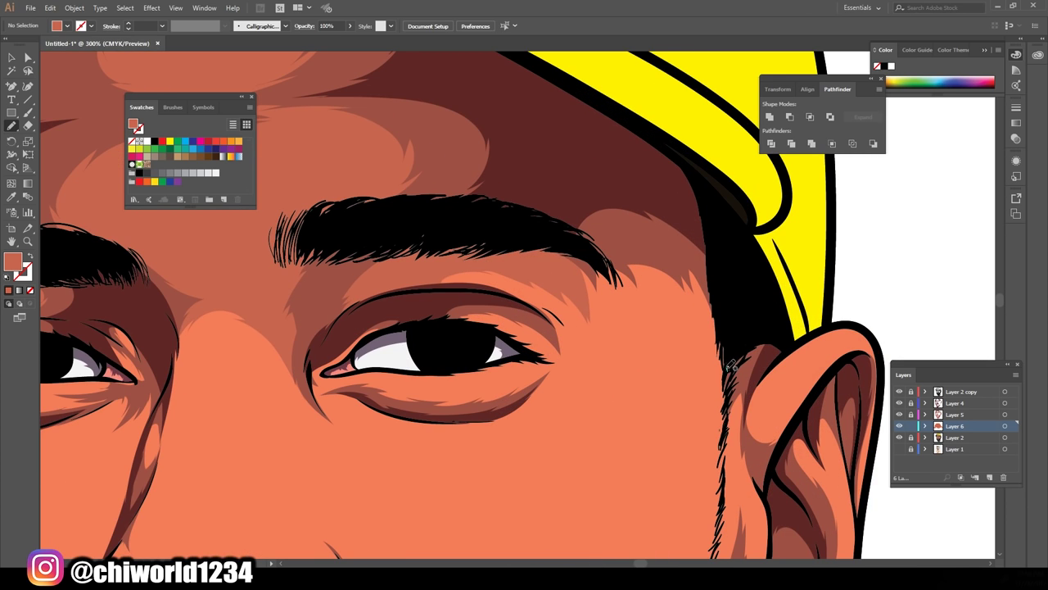
drag(527, 253, 528, 254)
key(ctrl+minus)
key(ctrl+minus)
scroll(449, 158, up, 3)
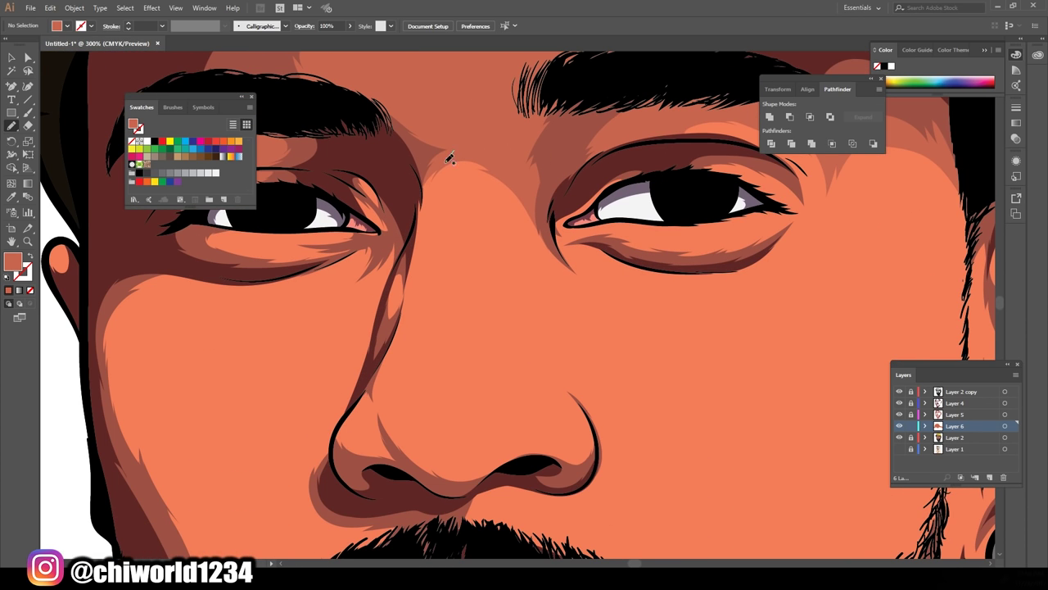
drag(376, 293, 376, 293)
key(ctrl+minus)
key(ctrl+minus)
scroll(711, 453, up, 4)
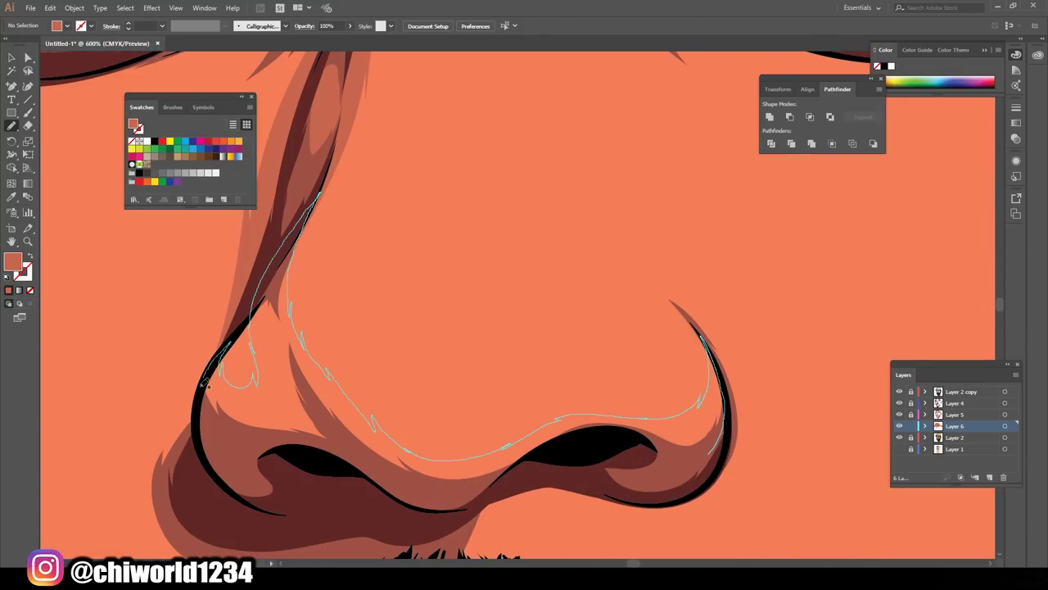
drag(206, 382, 207, 383)
key(ctrl+minus)
key(ctrl+minus)
scroll(490, 300, up, 4)
Draw highlight shapes under both eyes and shapes at and above the eye corner
drag(275, 332, 622, 303)
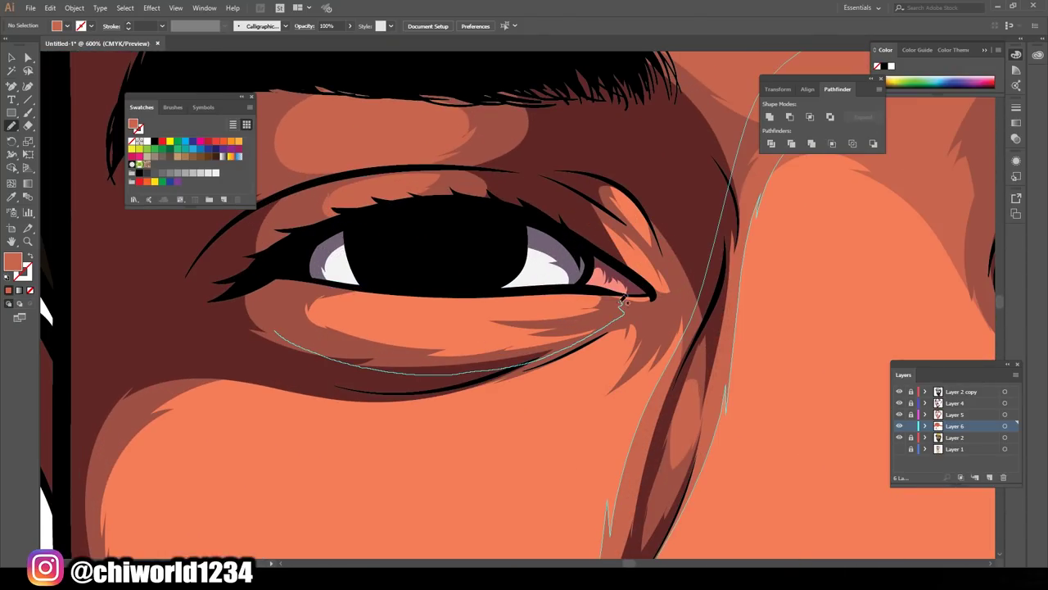
drag(434, 327, 426, 329)
drag(652, 289, 653, 289)
key(ctrl+minus)
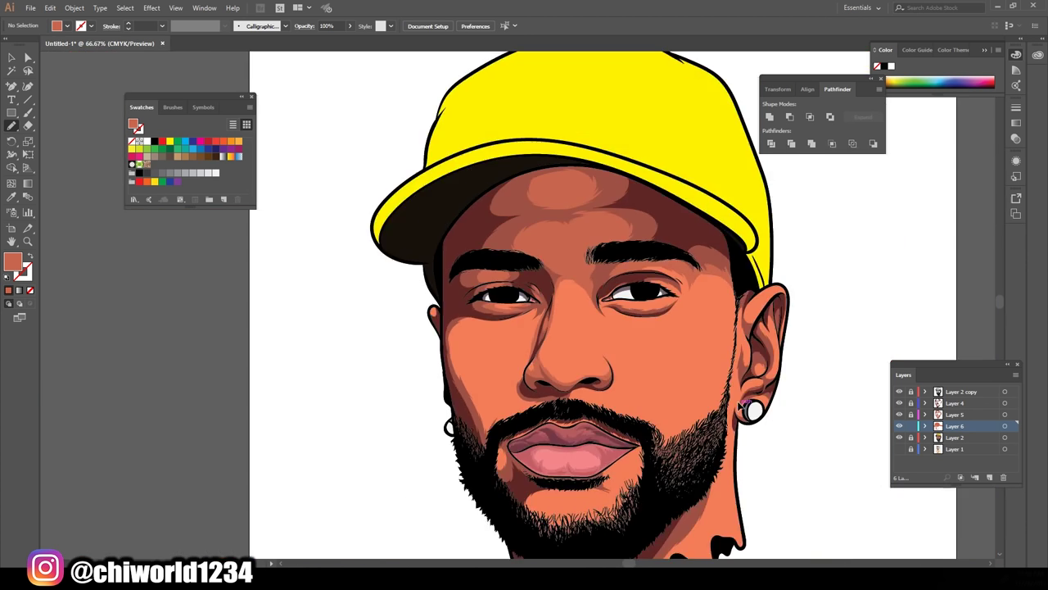
scroll(426, 311, up, 4)
drag(388, 318, 447, 294)
drag(670, 264, 669, 263)
drag(639, 242, 668, 222)
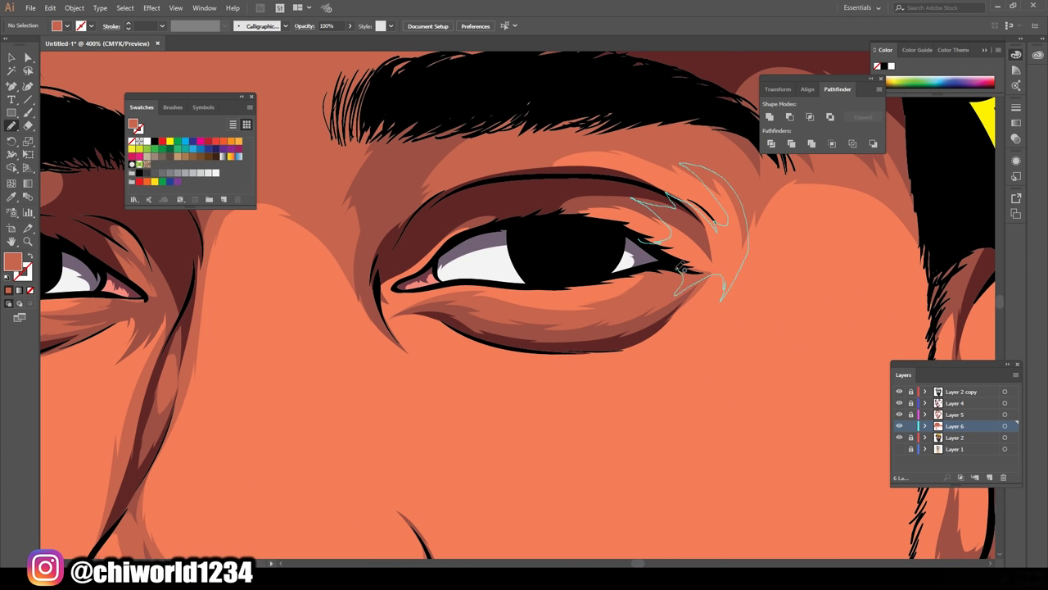
drag(681, 269, 681, 268)
key(ctrl+minus)
Shade beside the inner eye corner and along the nose
scroll(524, 245, up, 4)
scroll(524, 245, up, 1)
drag(532, 184, 524, 229)
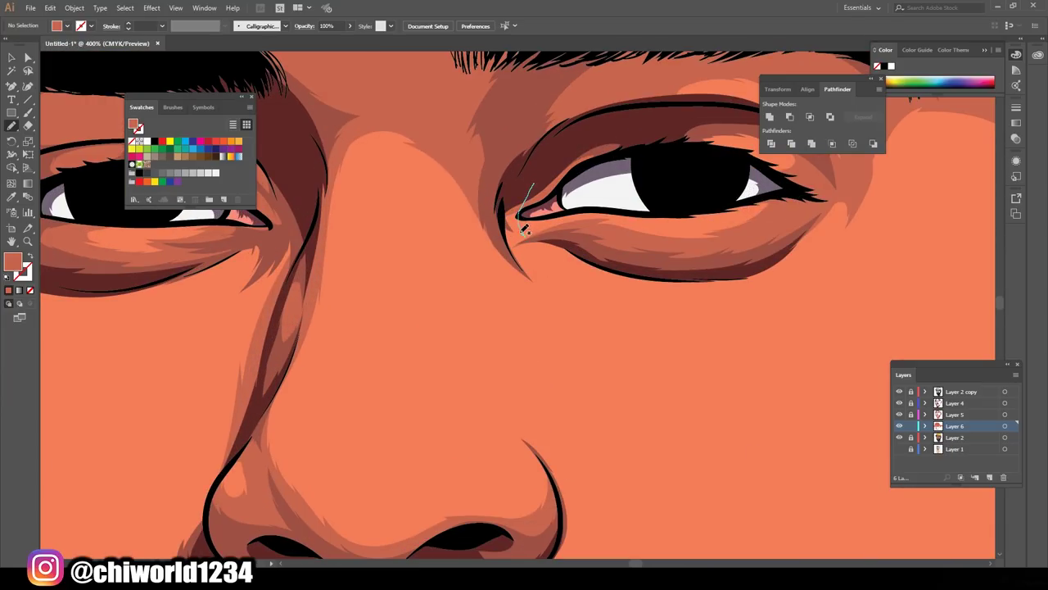
drag(488, 276, 518, 260)
key(ctrl+minus)
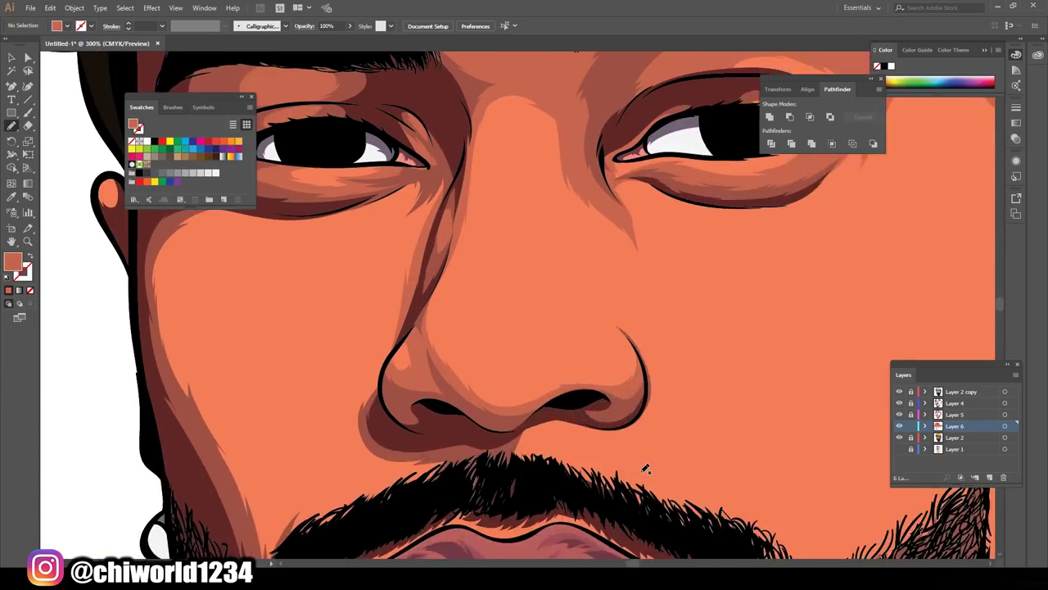
drag(578, 302, 622, 381)
key(ctrl+minus)
scroll(583, 530, up, 2)
scroll(583, 530, up, 1)
Draw shading from the left lip corner and along the left cheek
drag(393, 365, 449, 352)
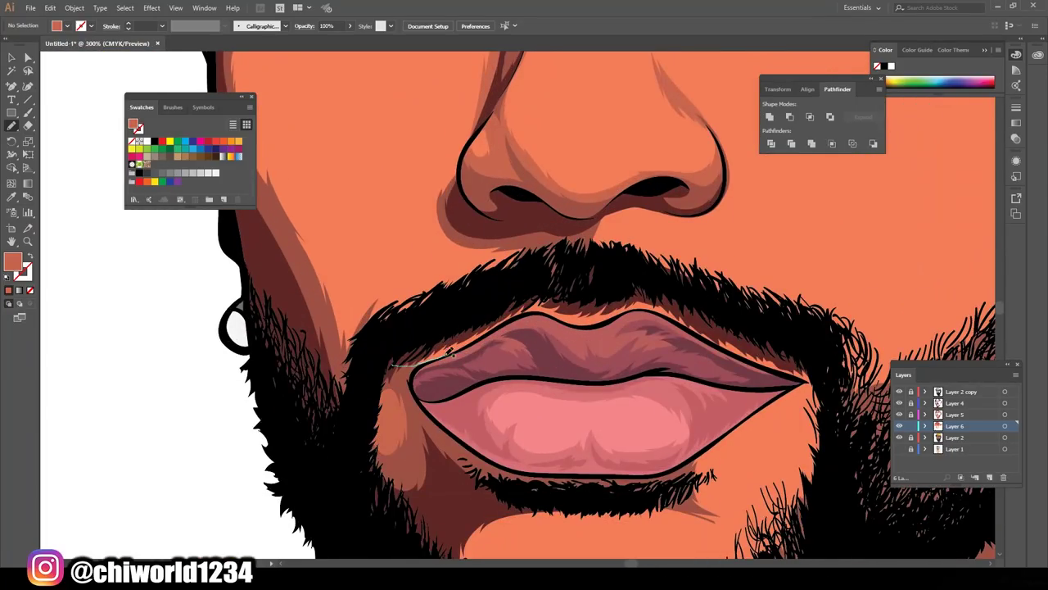
drag(466, 206, 467, 206)
key(ctrl+minus)
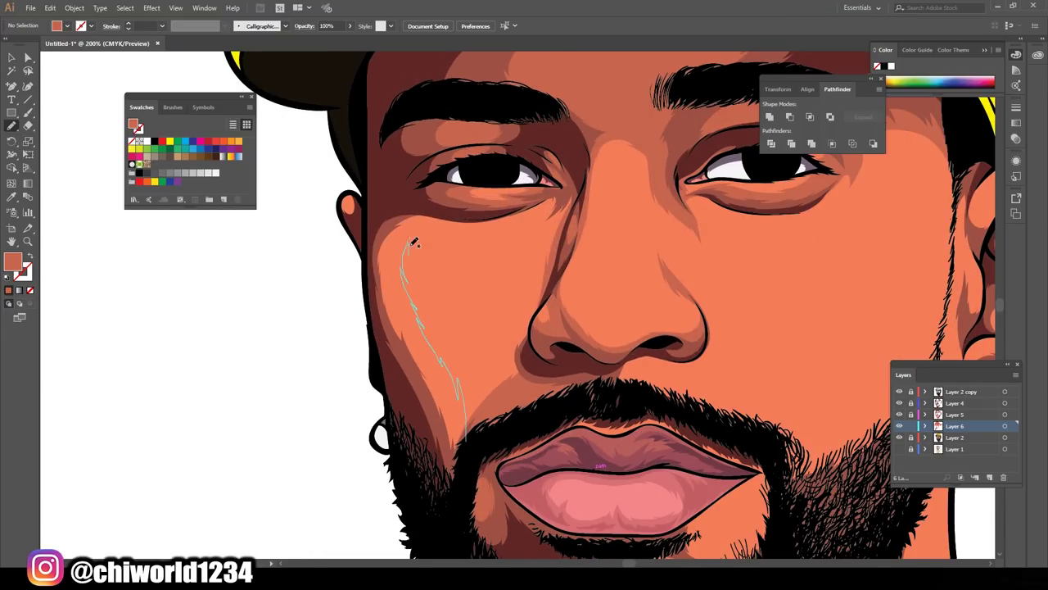
drag(534, 202, 534, 201)
key(ctrl+minus)
scroll(525, 328, up, 1)
scroll(524, 328, down, 2)
Draw a shading shape along the chin
drag(401, 401, 515, 510)
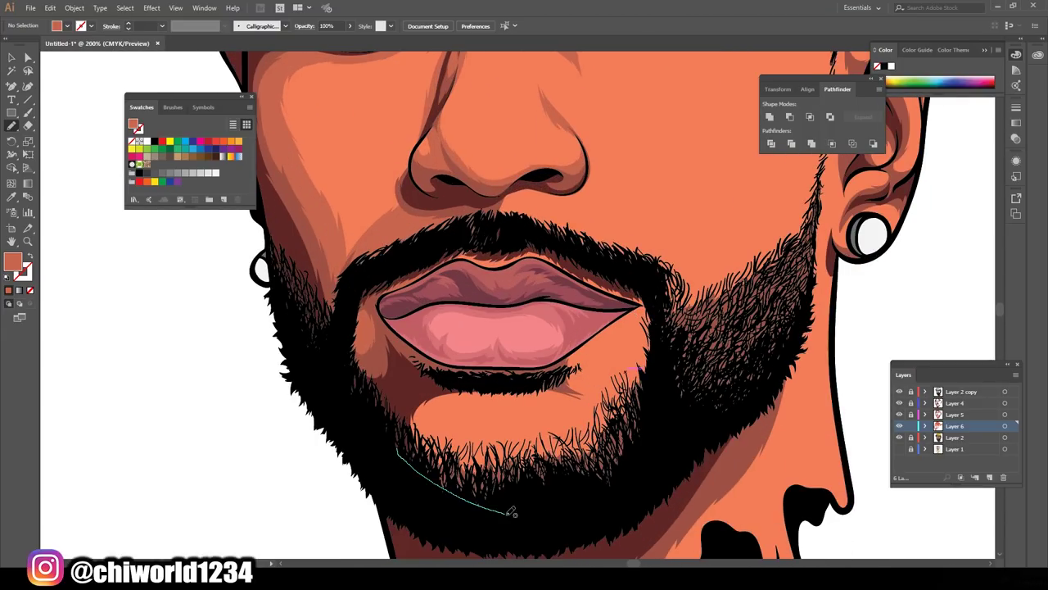
scroll(542, 502, down, 1)
scroll(473, 455, right, 2)
drag(508, 322, 508, 322)
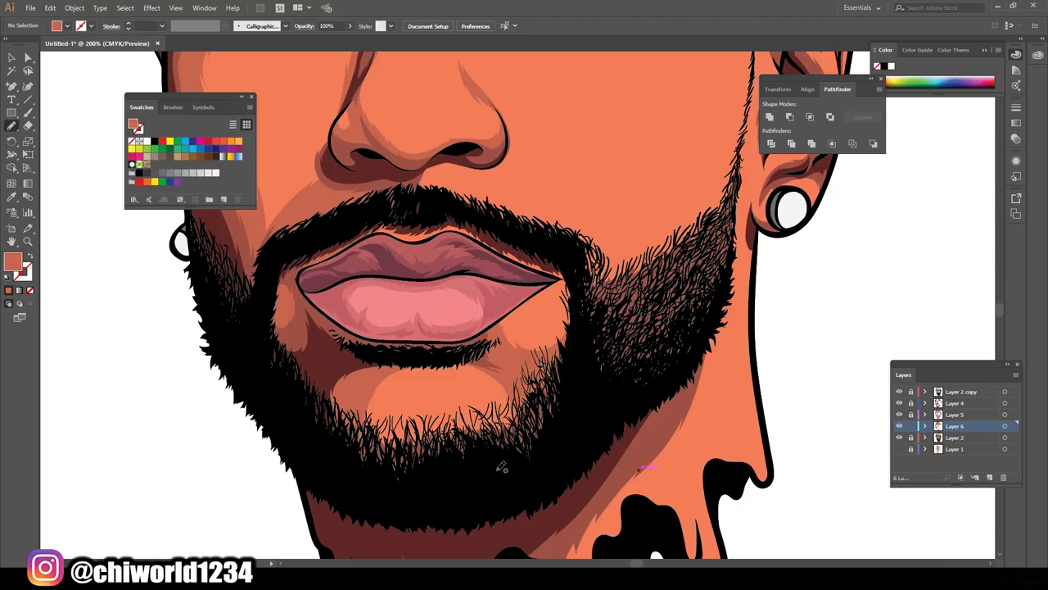
scroll(533, 352, up, 2)
scroll(532, 352, right, 1)
drag(647, 240, 643, 183)
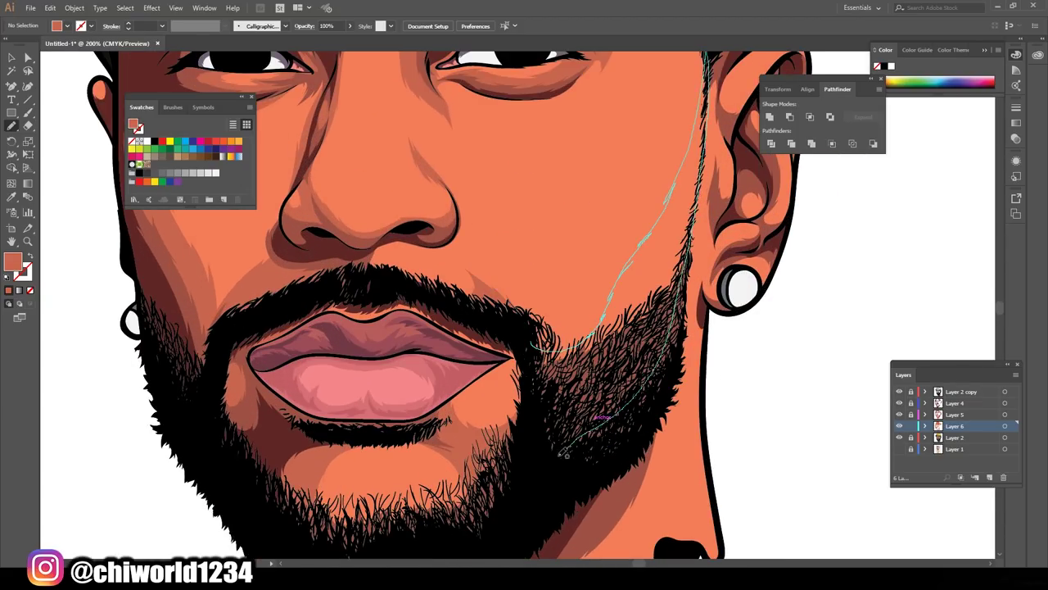
key(ctrl+0)
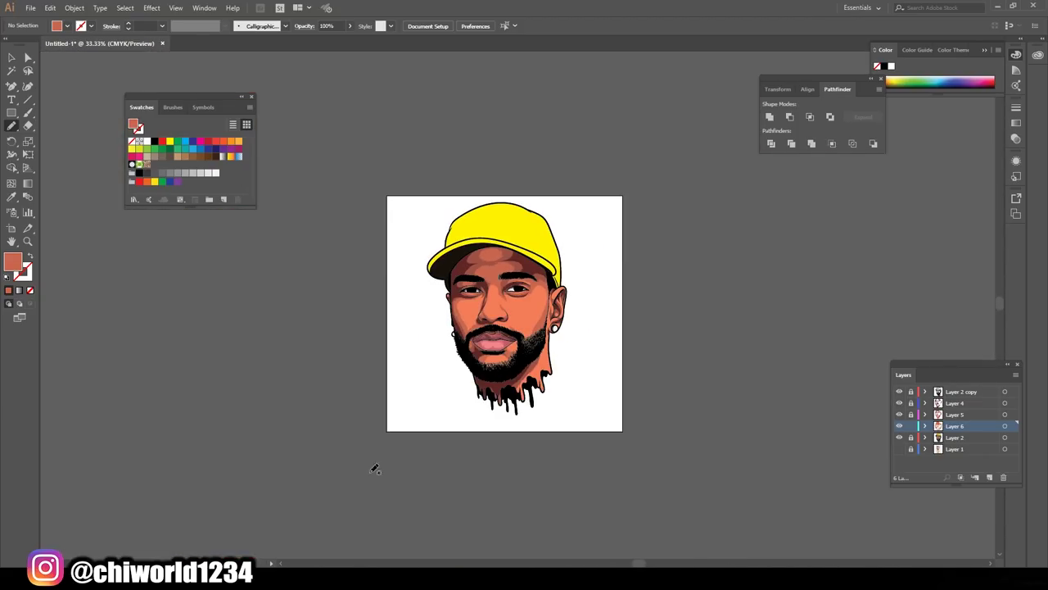
Add shading near the earring and on the ear
scroll(604, 380, up, 5)
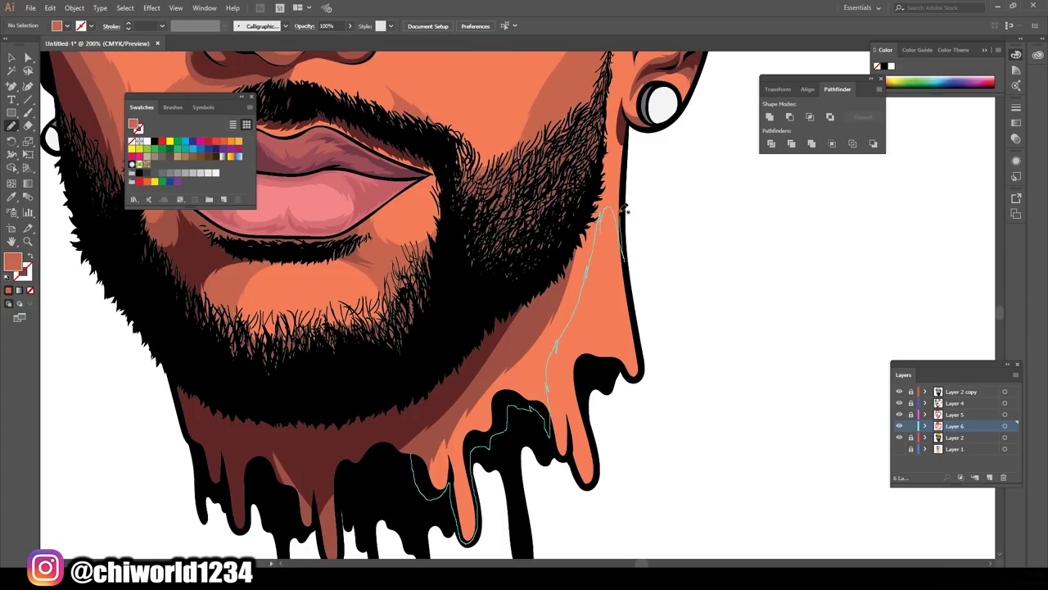
scroll(625, 210, up, 1)
scroll(571, 407, up, 1)
drag(591, 281, 575, 190)
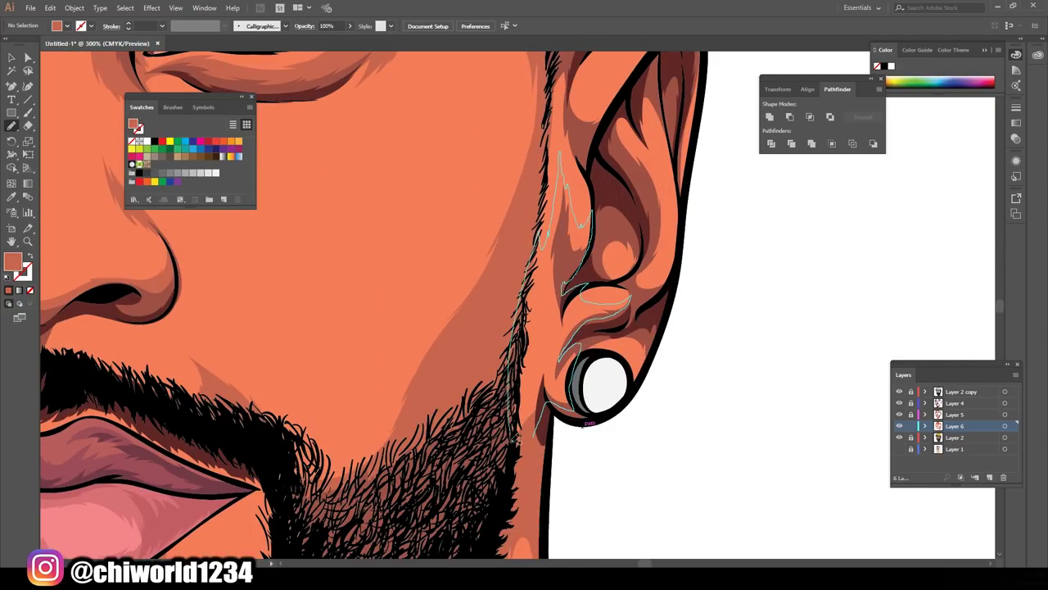
scroll(647, 393, up, 2)
drag(678, 120, 678, 123)
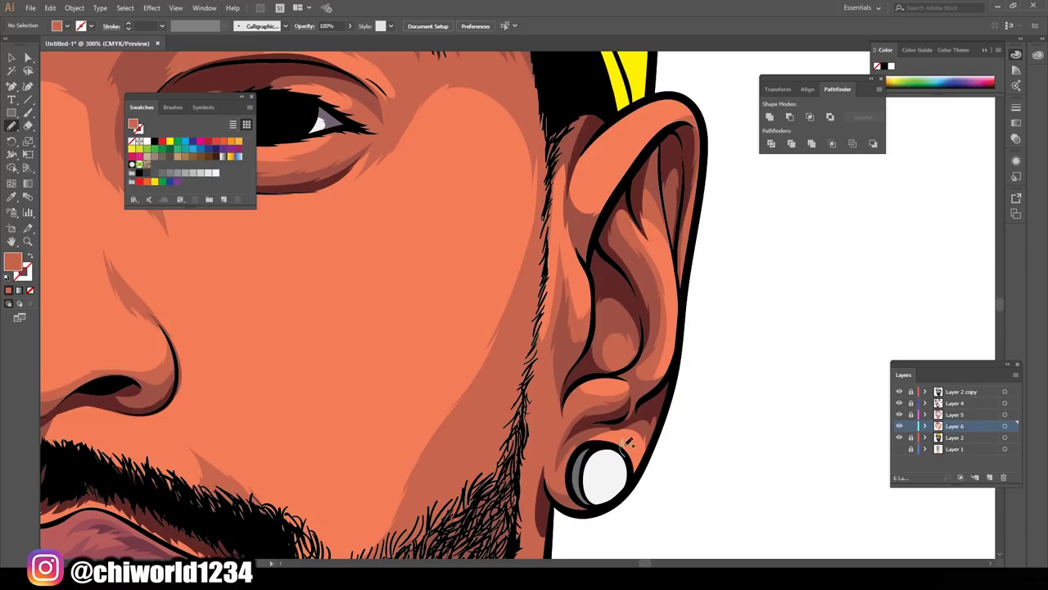
scroll(620, 239, up, 1)
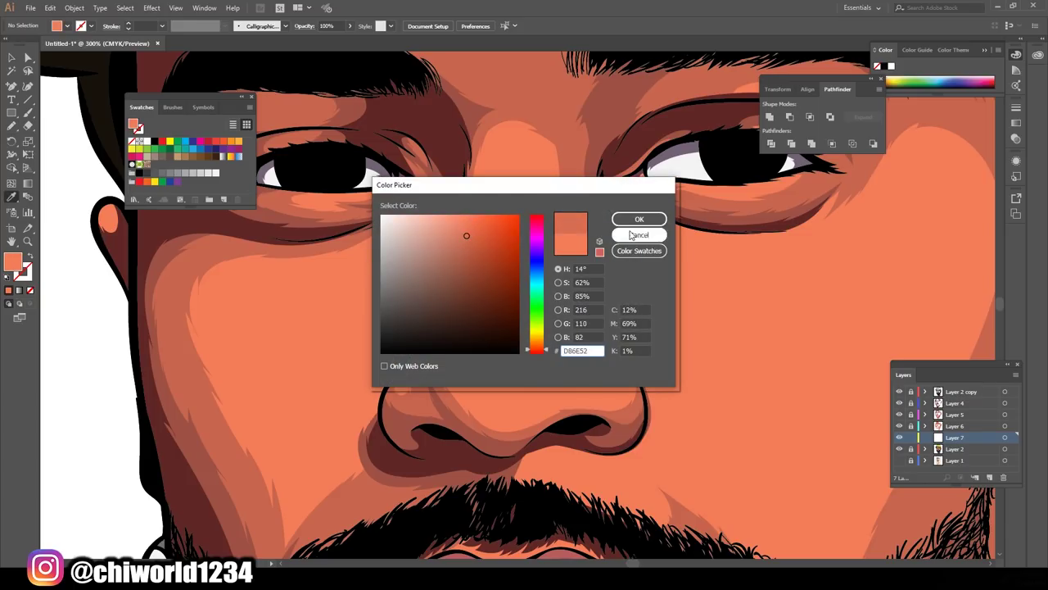
Draw darker orange Pencil shading on the nose bridge, left cheek and right cheek
click(631, 235)
key(n)
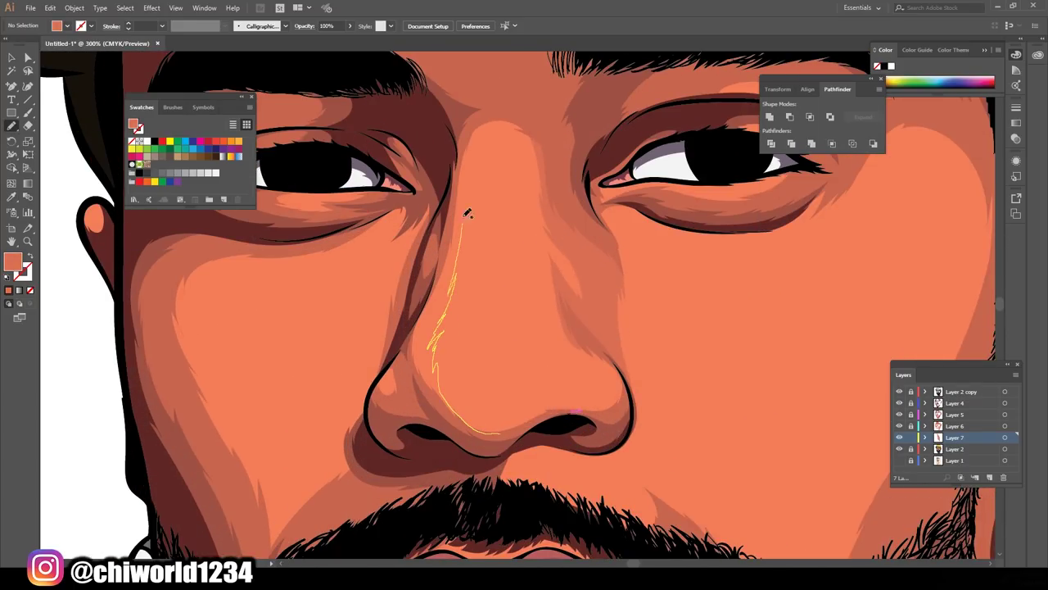
drag(467, 213, 463, 114)
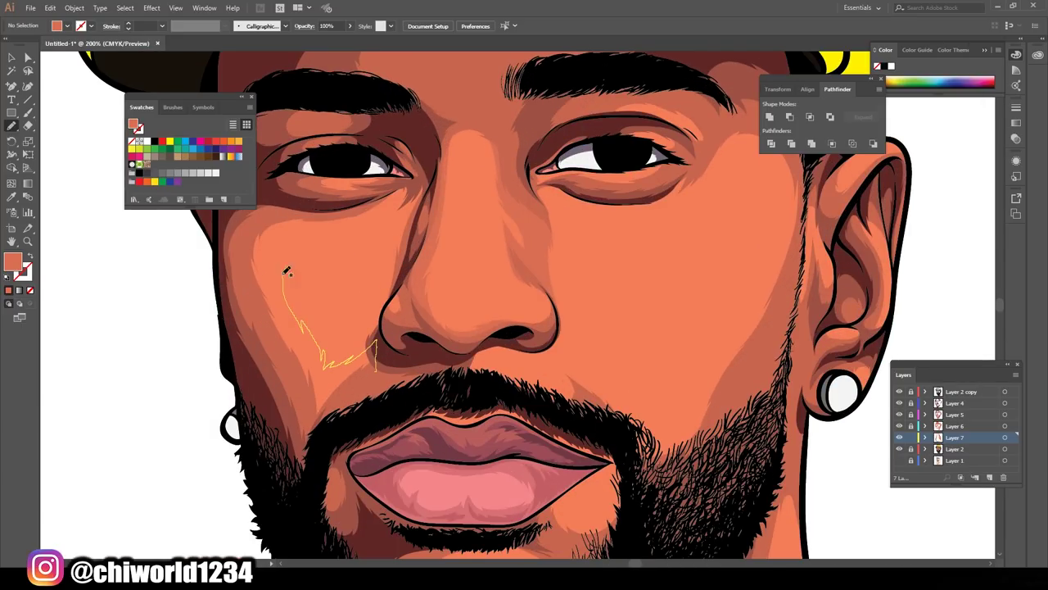
drag(286, 271, 278, 210)
drag(449, 332, 535, 383)
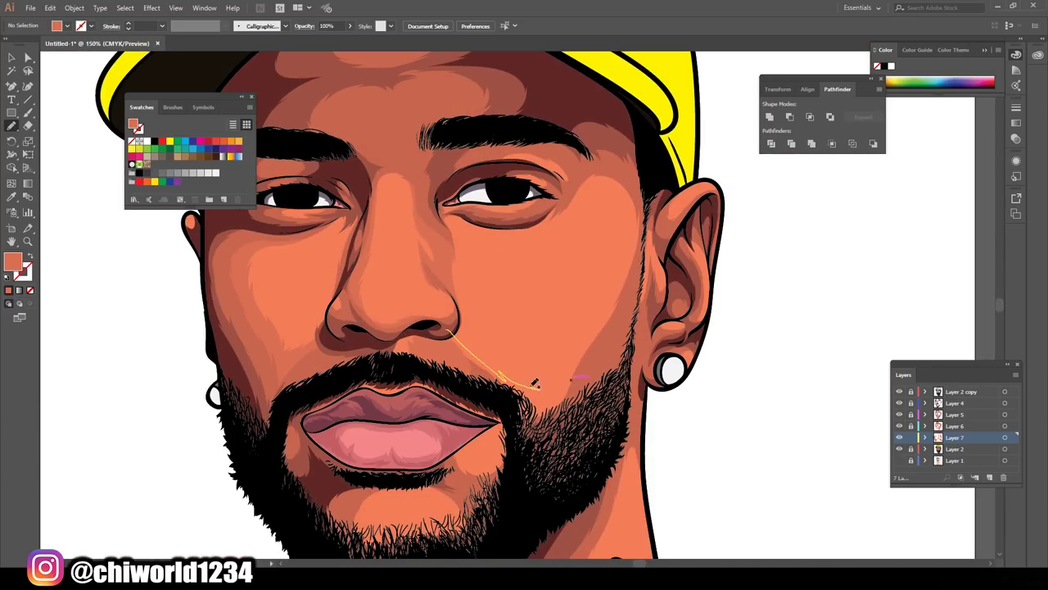
drag(615, 202, 613, 206)
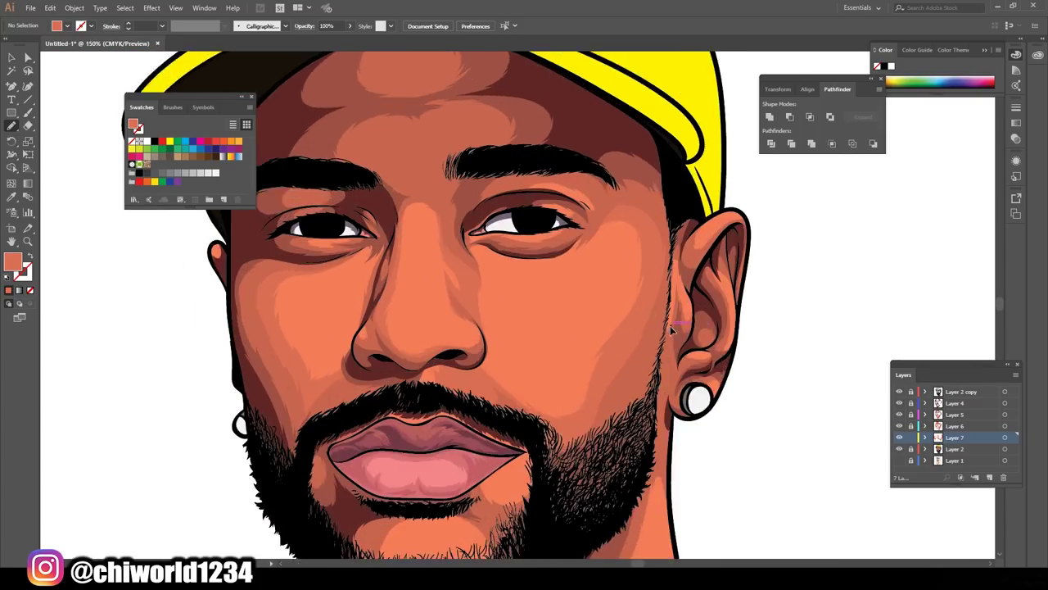
key(ctrl+0)
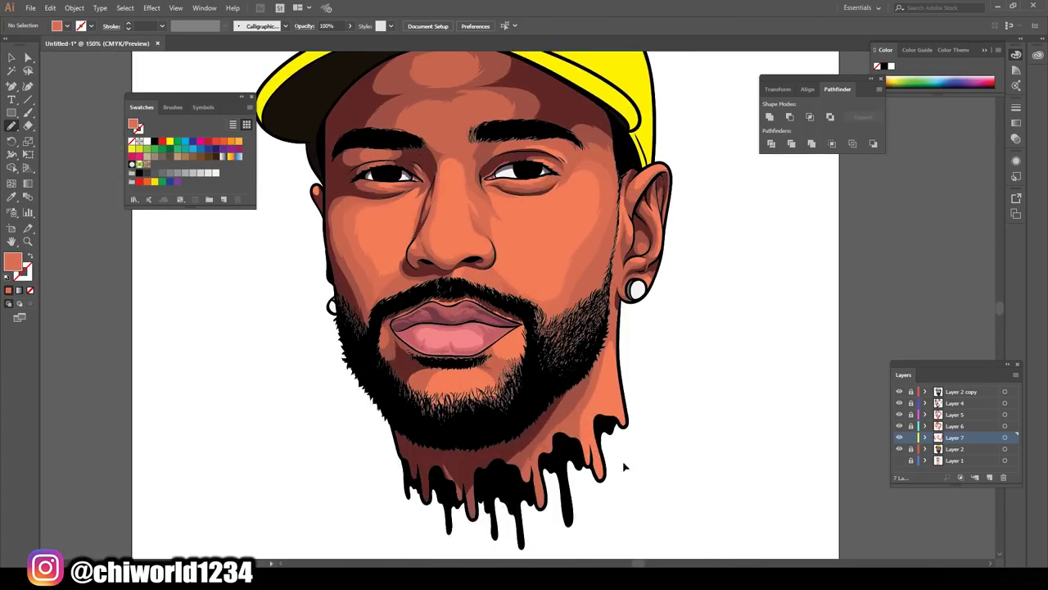
scroll(548, 458, up, 3)
key(ctrl+0)
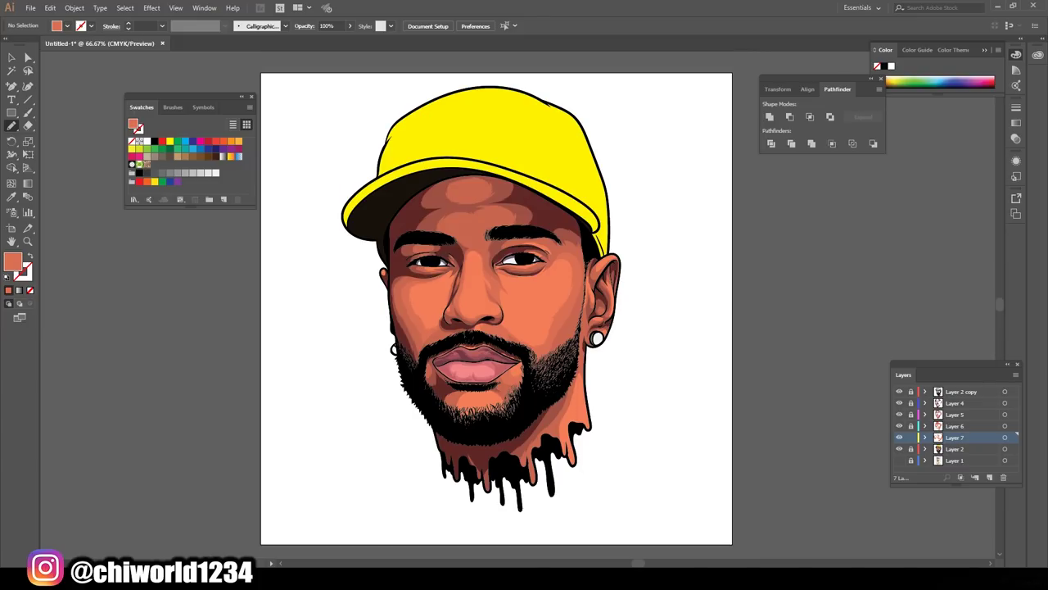
scroll(748, 292, up, 3)
key(ctrl+0)
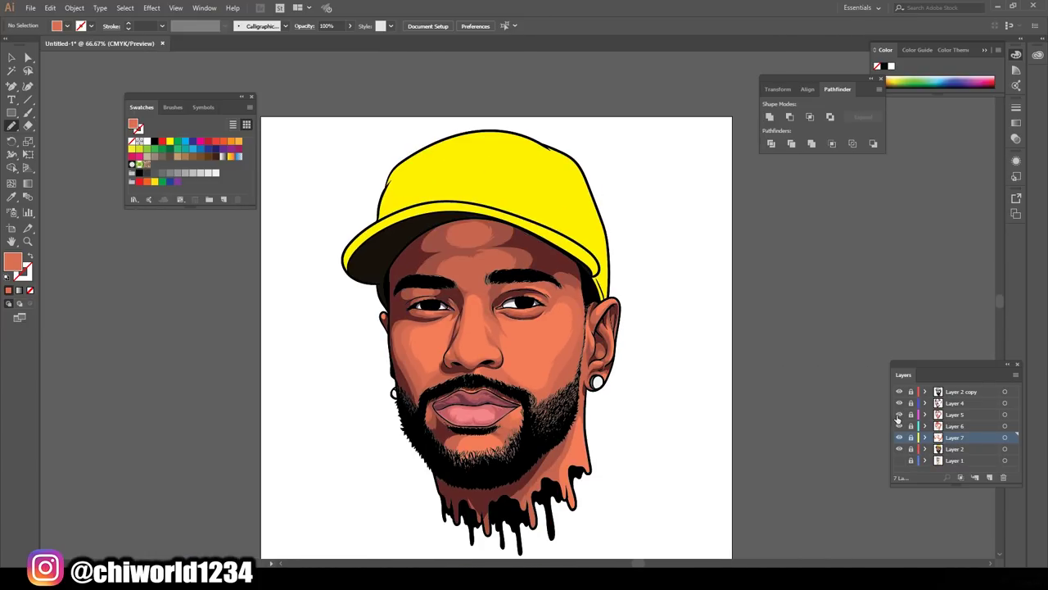
Select all of Layer 4's shading artwork and open Recolor Artwork
click(910, 403)
key(v)
key(ctrl+a)
scroll(566, 328, up, 3)
click(50, 7)
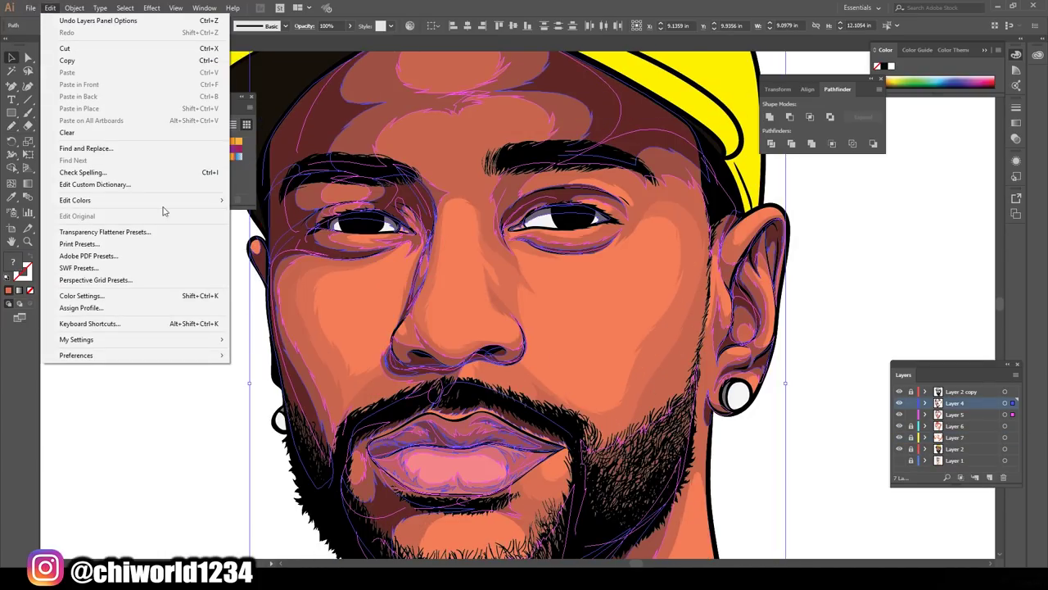
click(271, 200)
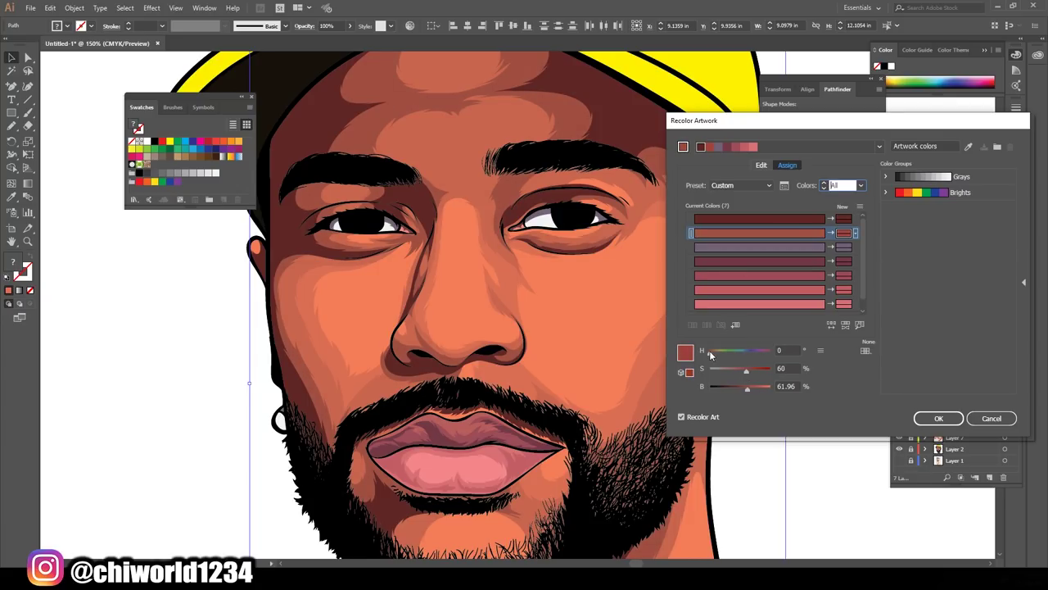
Adjust the reds' hue and brightness and raise saturation to 74 across all colours
drag(711, 354, 712, 352)
drag(747, 388, 745, 391)
key(Up)
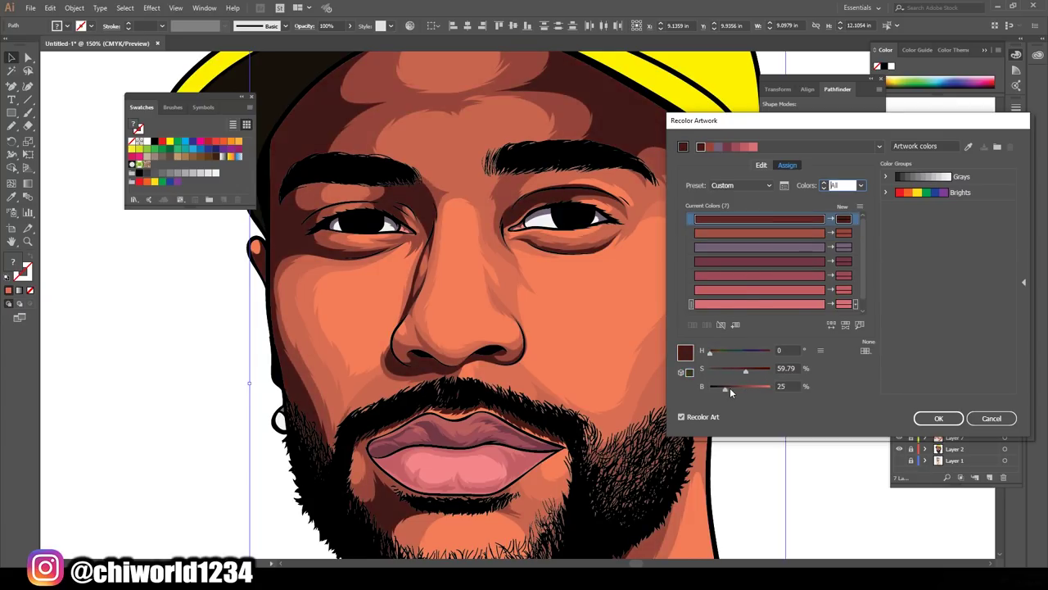
key(Down)
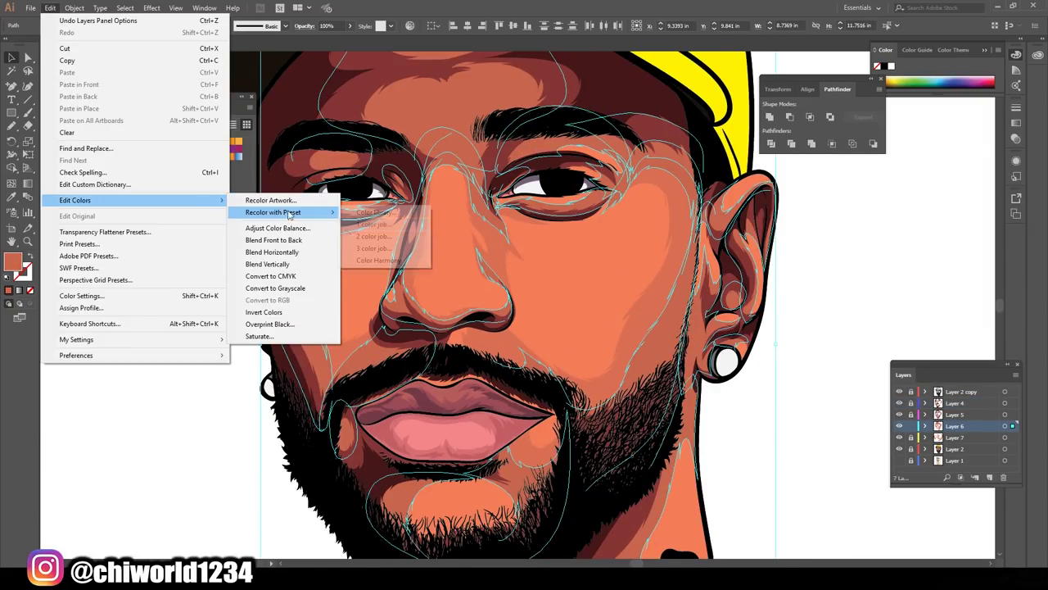
click(270, 199)
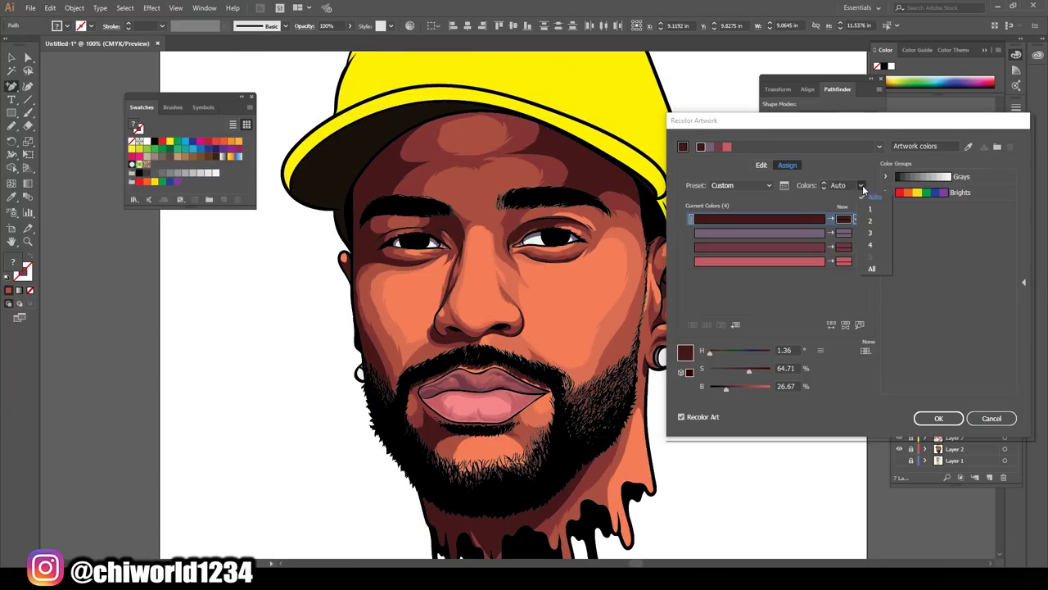
click(871, 268)
drag(749, 371, 753, 373)
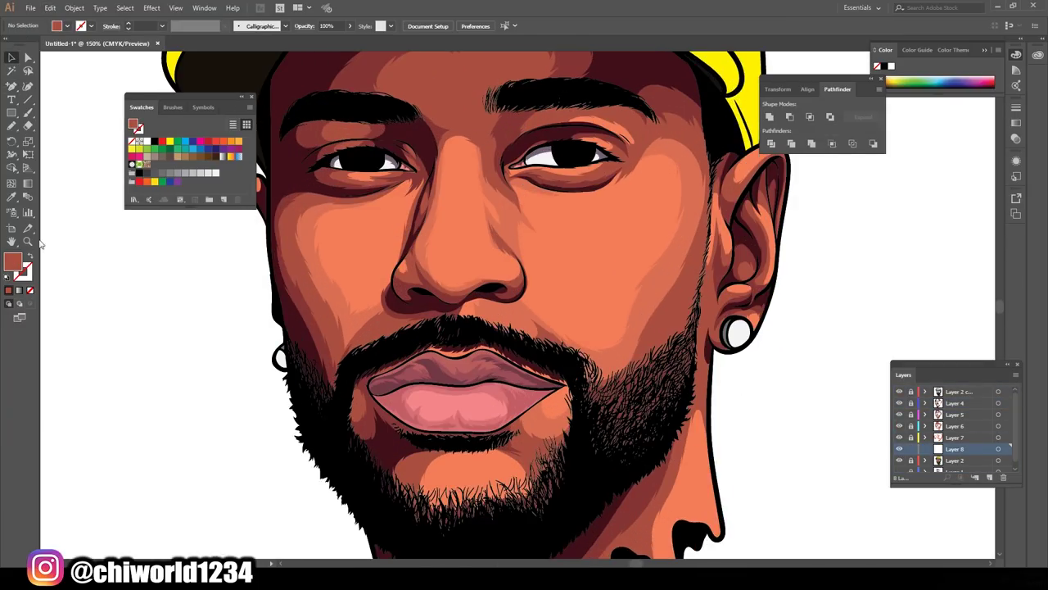
Set a lighter peach fill and draw highlights on the nose bridge and cheek
double_click(12, 261)
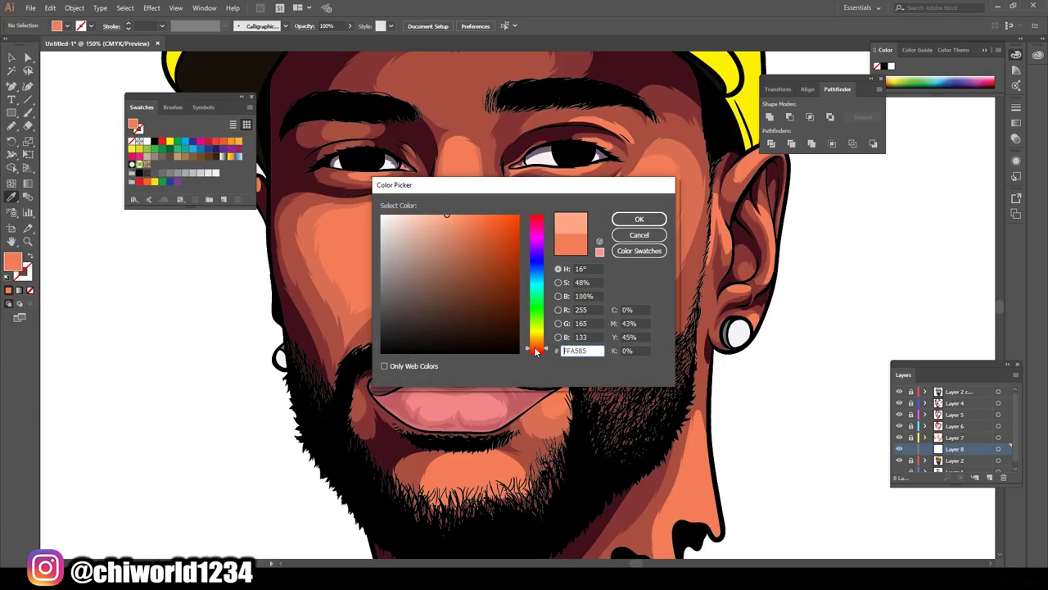
key(Return)
key(n)
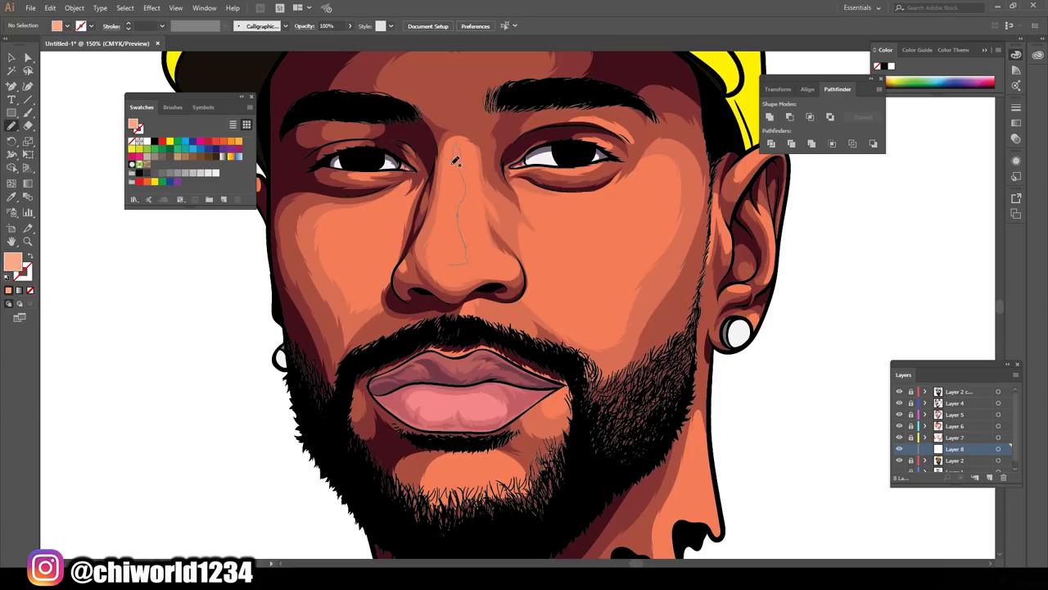
drag(456, 161, 454, 151)
scroll(551, 265, down, 1)
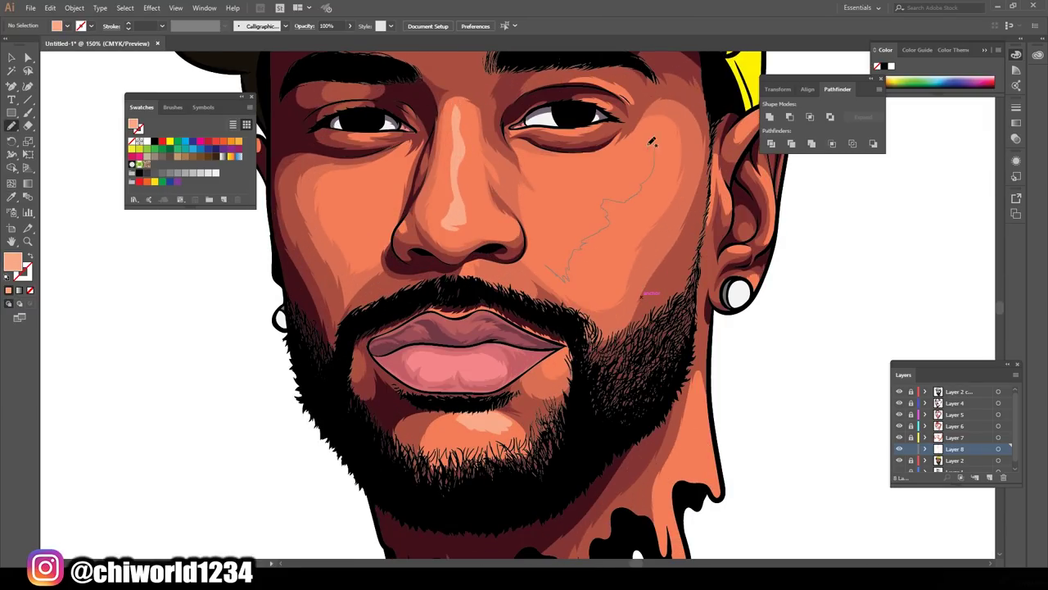
drag(547, 253, 549, 256)
key(ctrl+0)
key(ctrl+1)
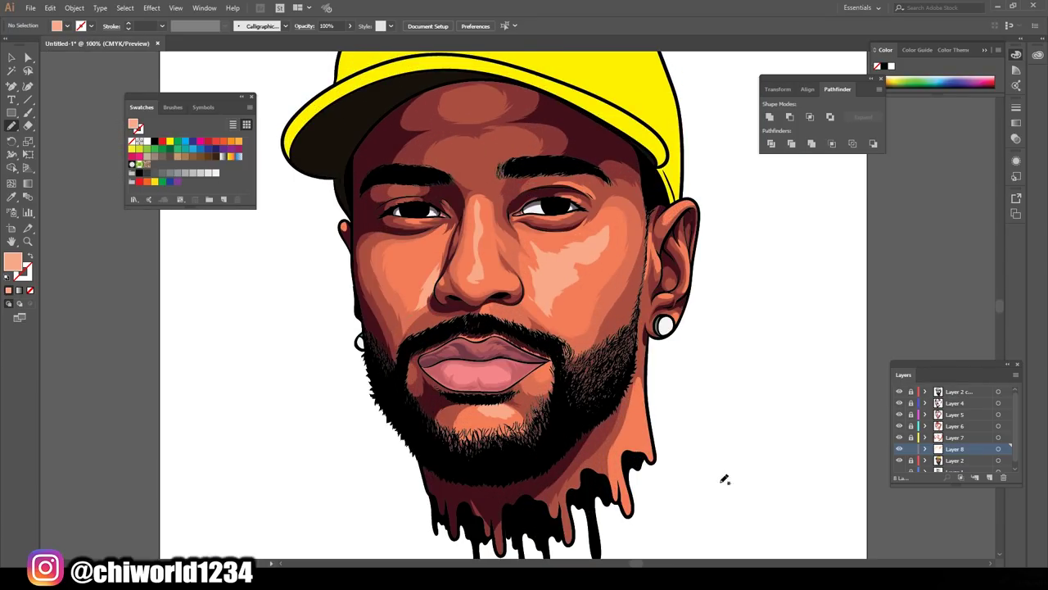
key(ctrl+plus)
scroll(443, 227, down, 1)
scroll(748, 187, up, 2)
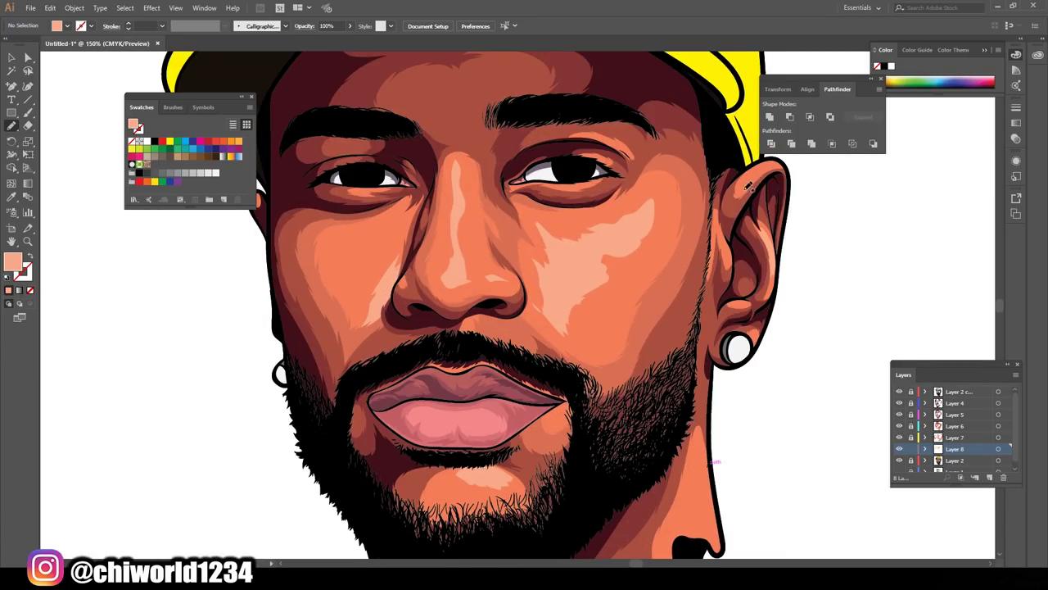
Pick a lighter pink fill and draw a highlight on the lower lip
key(v)
key(ctrl+0)
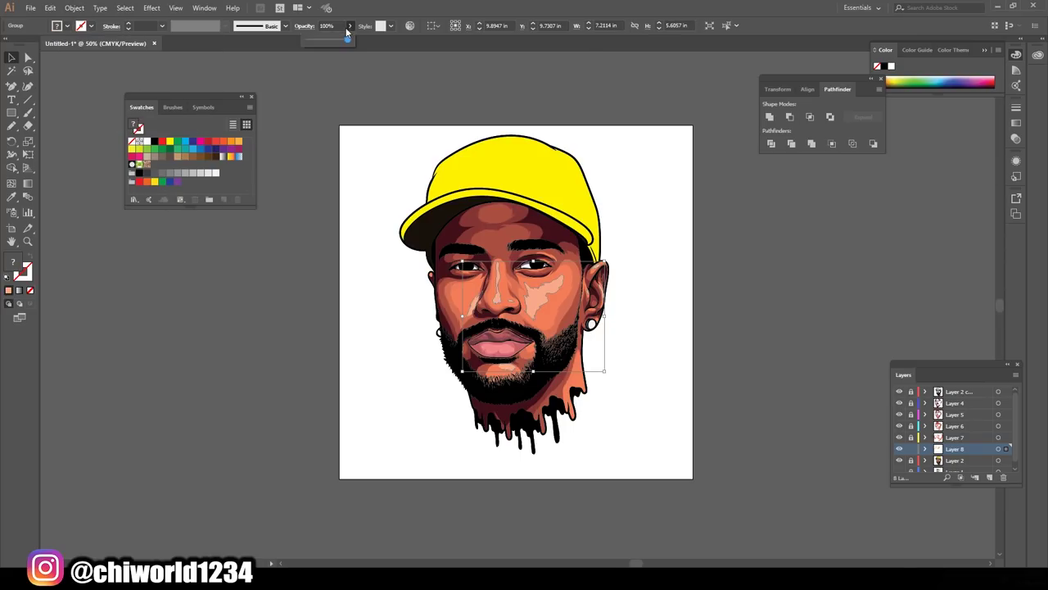
scroll(491, 348, up, 5)
key(i)
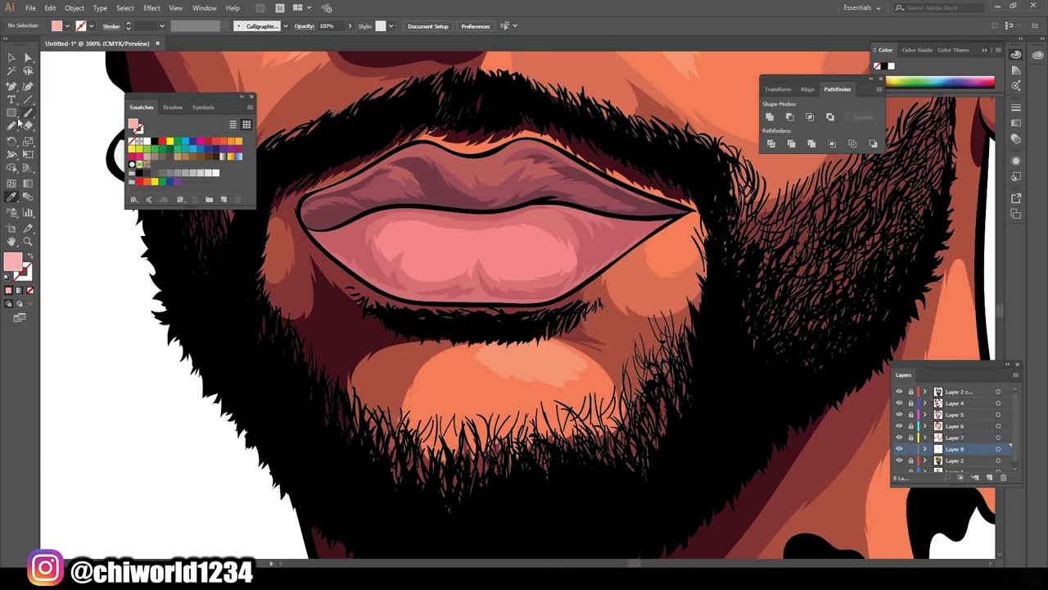
drag(501, 255, 556, 243)
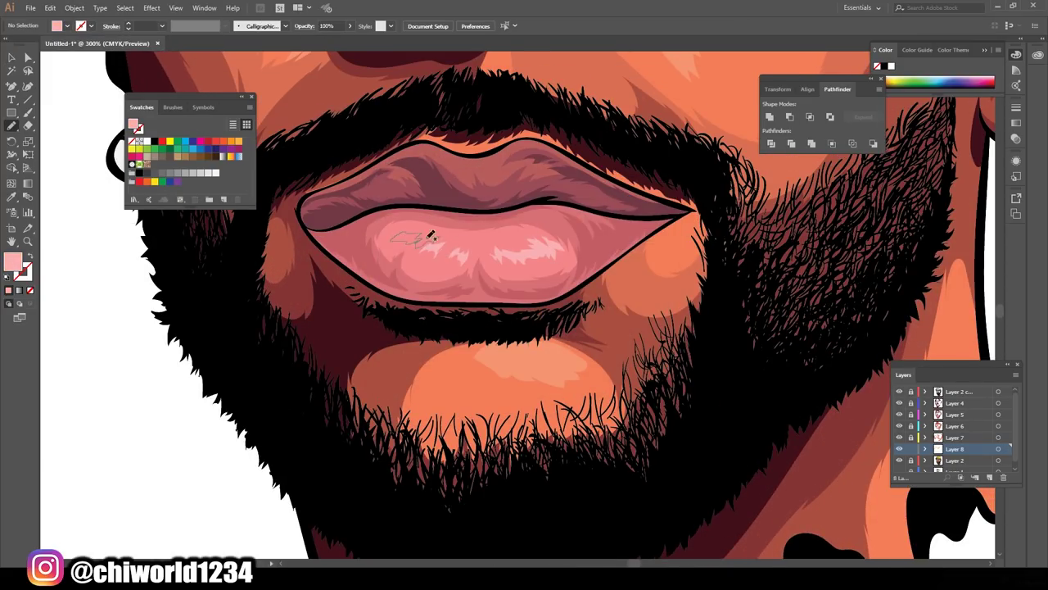
scroll(524, 398, down, 2)
key(v)
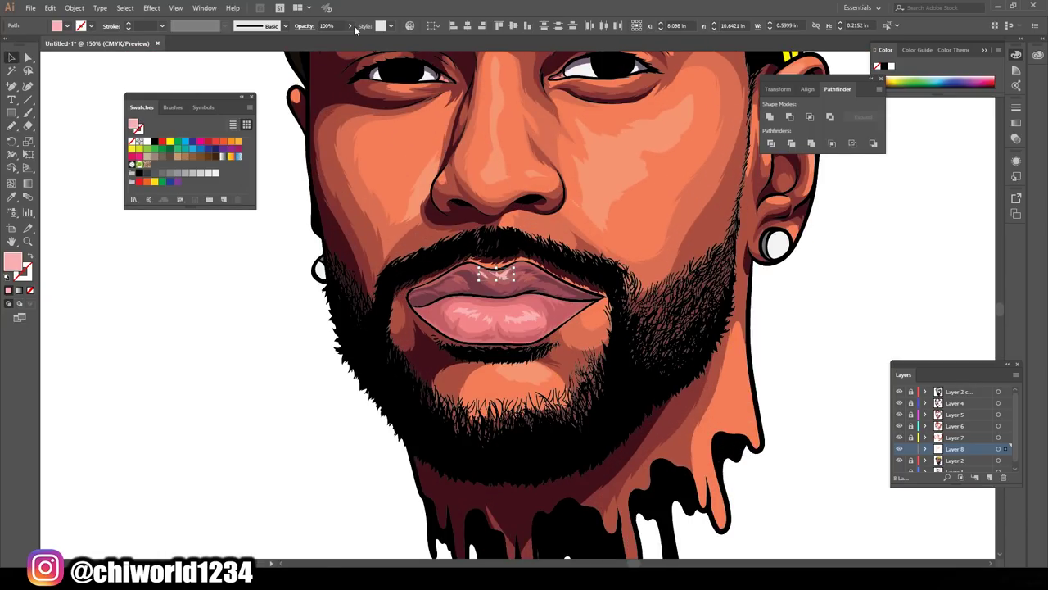
key(ctrl+minus)
key(ctrl+minus)
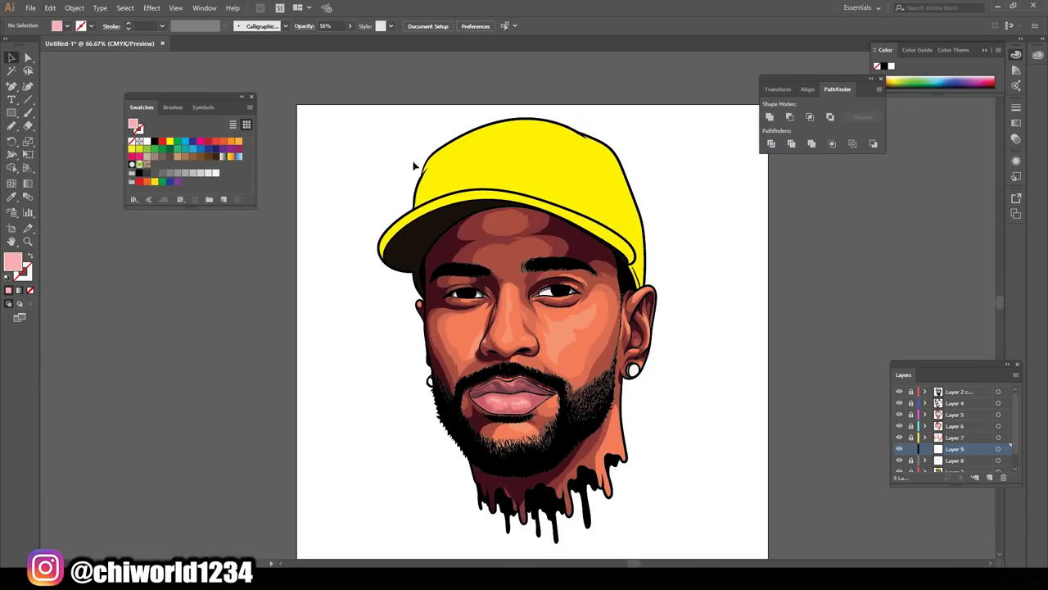
Choose an olive fill and draw shading along the cap's right side
key(n)
double_click(12, 261)
click(491, 270)
click(637, 220)
alt+scroll(630, 164, up, 3)
drag(600, 407, 574, 115)
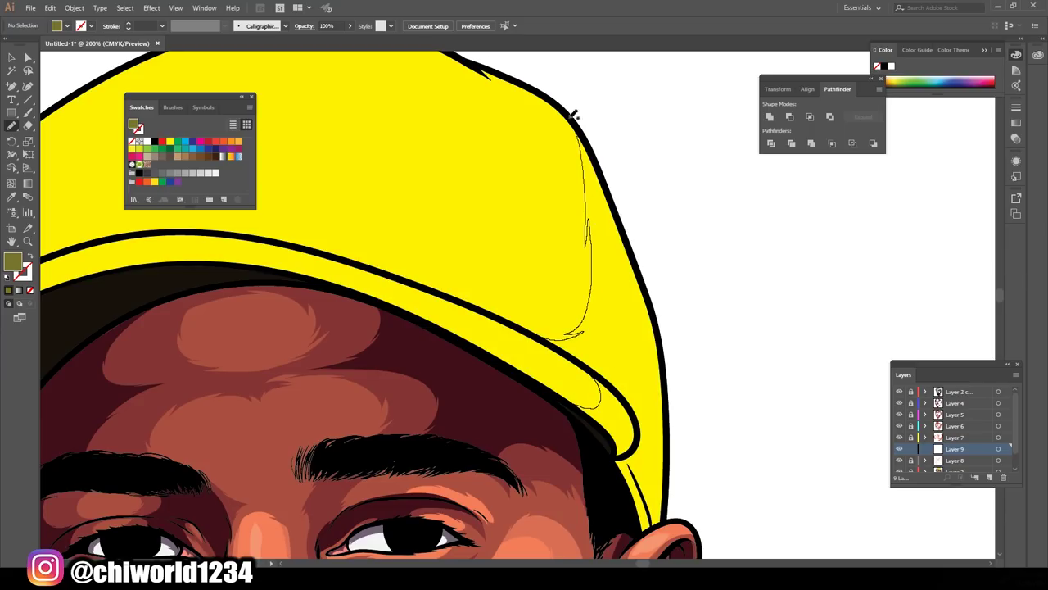
Add a second olive shading shape on the cap and create Layer 10
alt+scroll(753, 456, down, 3)
alt+scroll(651, 449, up, 3)
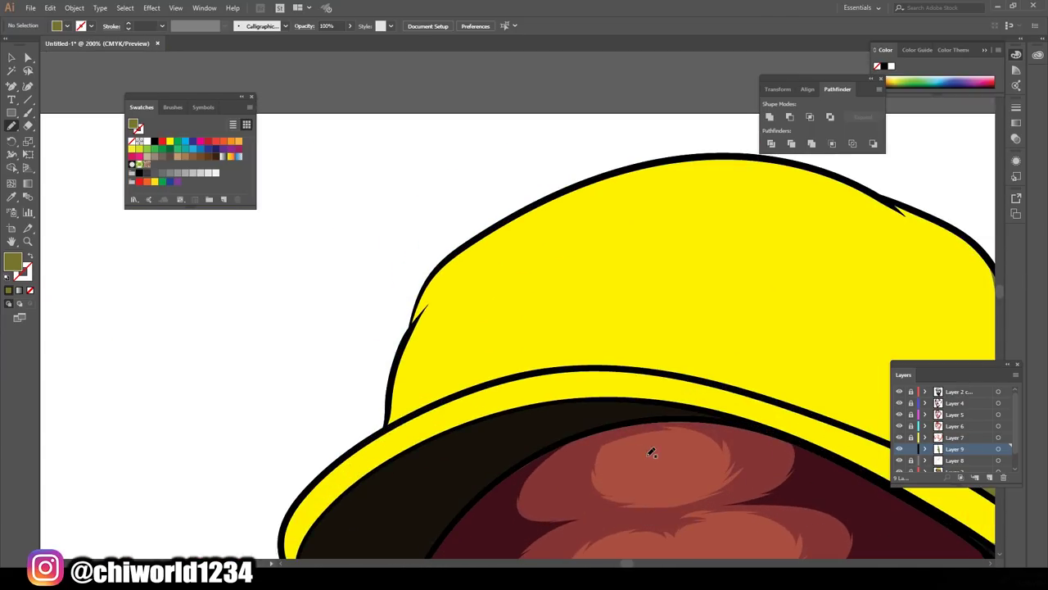
alt+scroll(398, 435, up, 2)
mouse_move(407, 424)
mouse_down()
mouse_move(437, 326)
mouse_move(327, 360)
mouse_up()
alt+scroll(692, 423, down, 3)
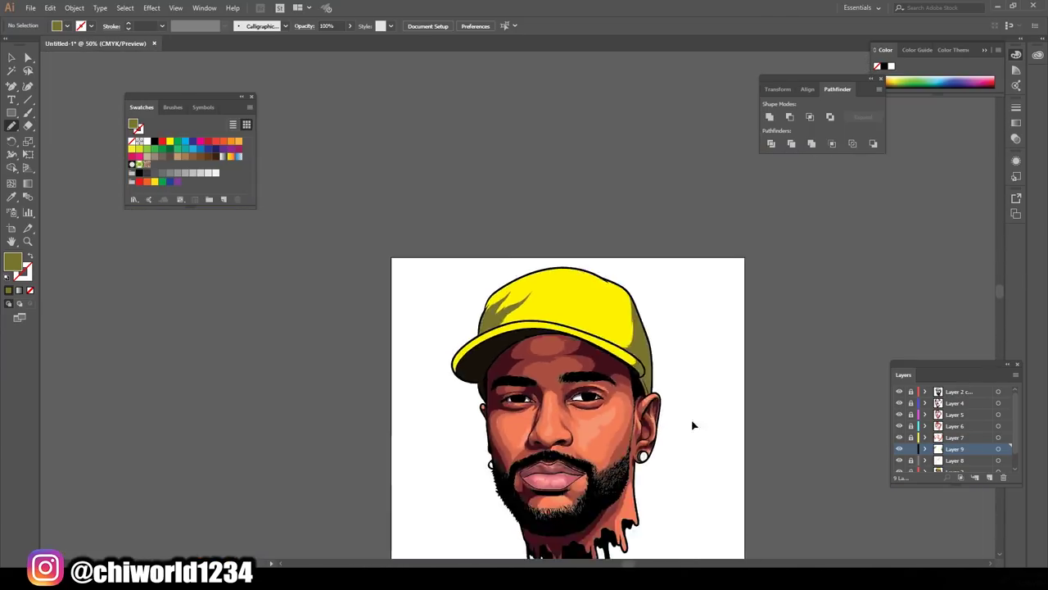
alt+scroll(339, 269, up, 3)
scroll(547, 541, up, 1)
alt+scroll(547, 541, down, 5)
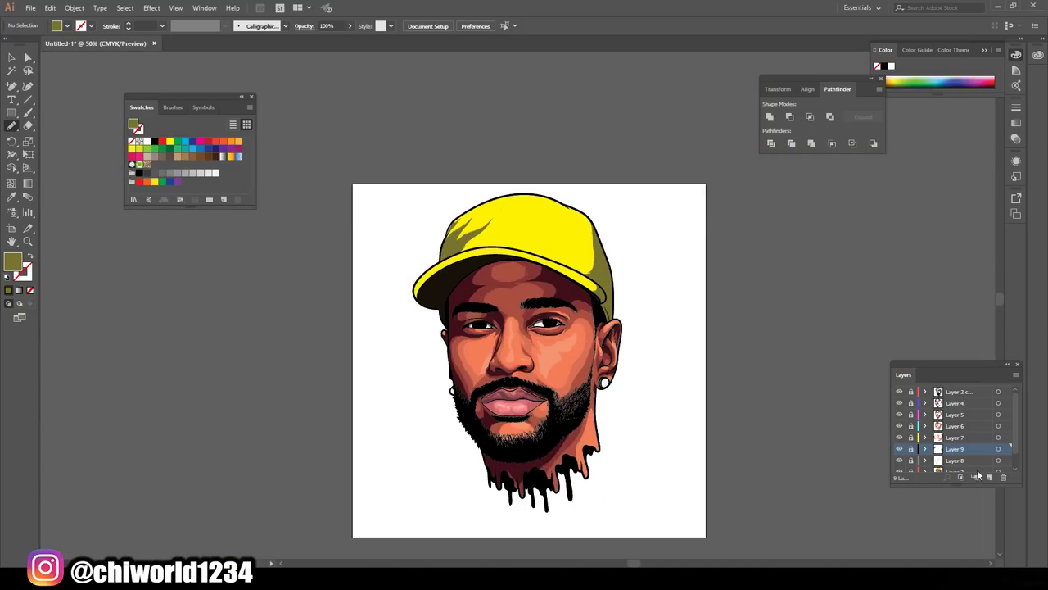
click(989, 477)
Set the fill to teal and draw iris highlights in the left and right eyes
alt+scroll(87, 215, up, 4)
double_click(12, 260)
click(629, 221)
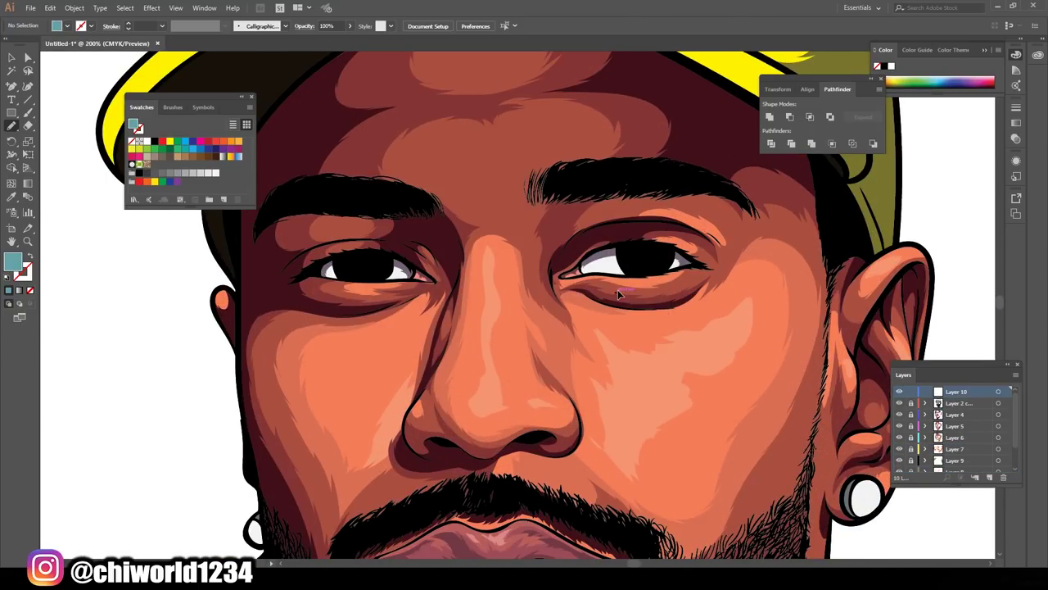
alt+scroll(524, 229, up, 2)
drag(688, 283, 733, 286)
drag(315, 286, 262, 283)
Switch the fill to white for the catchlights, then select and deselect the left iris shape
double_click(12, 260)
click(629, 221)
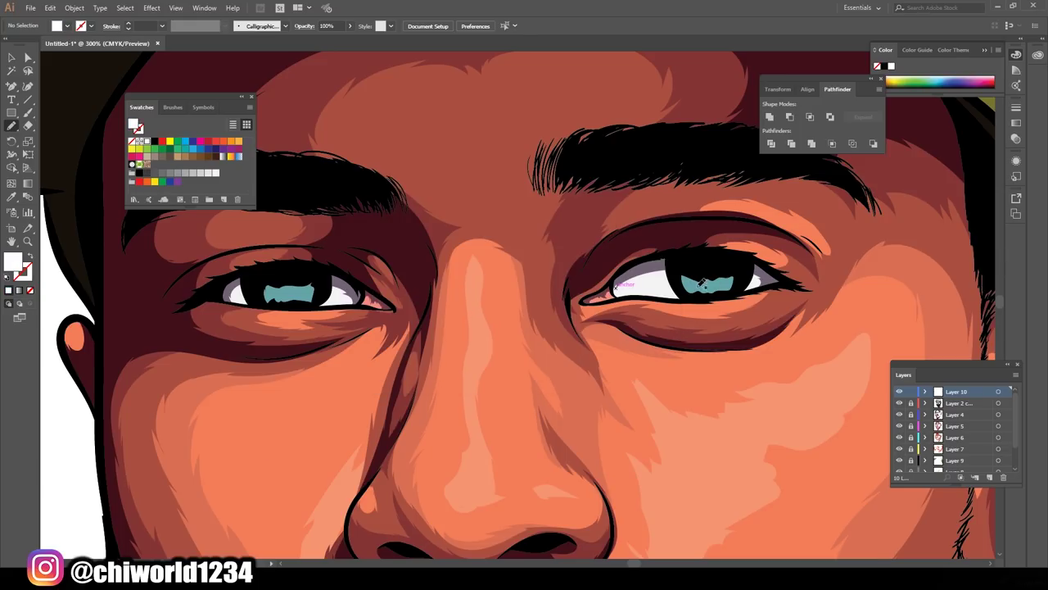
alt+scroll(299, 295, down, 3)
alt+scroll(701, 423, up, 3)
key(v)
click(372, 296)
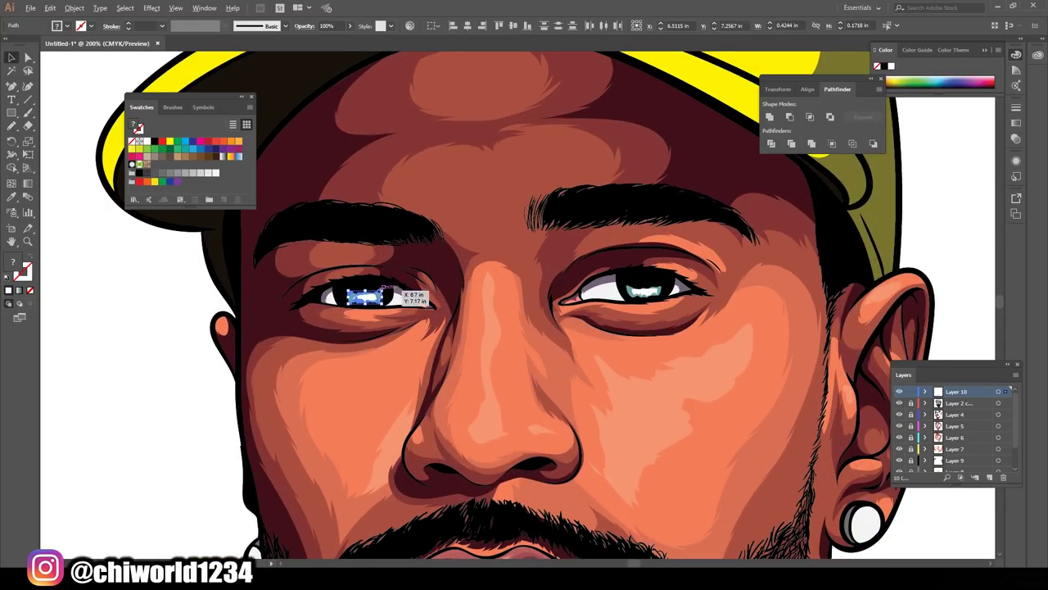
click(640, 325)
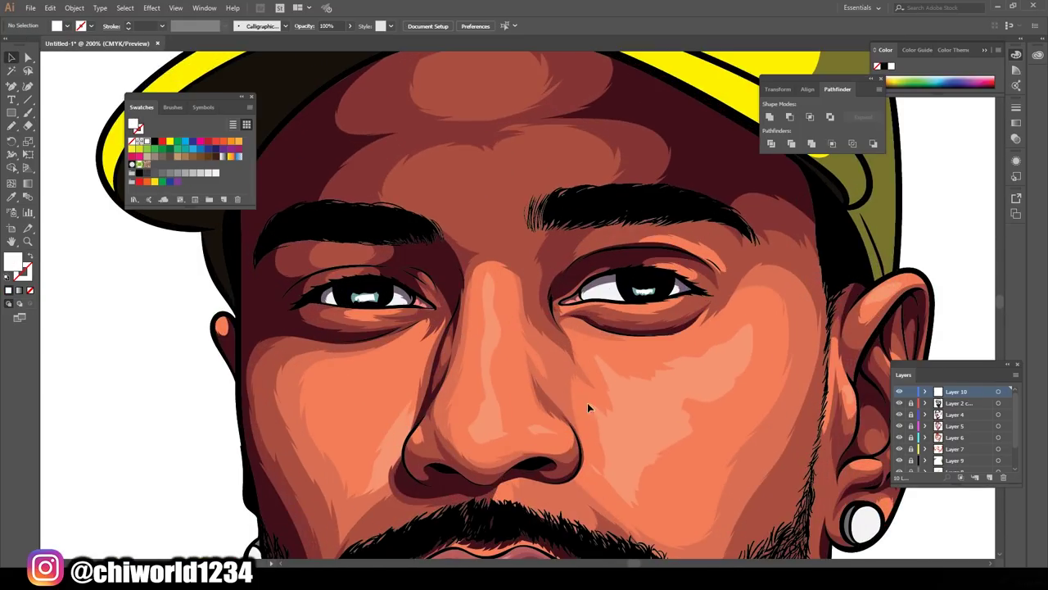
Zoom in to check the left teal iris shape, then fit the whole portrait in view
key(ctrl+equal)
click(288, 296)
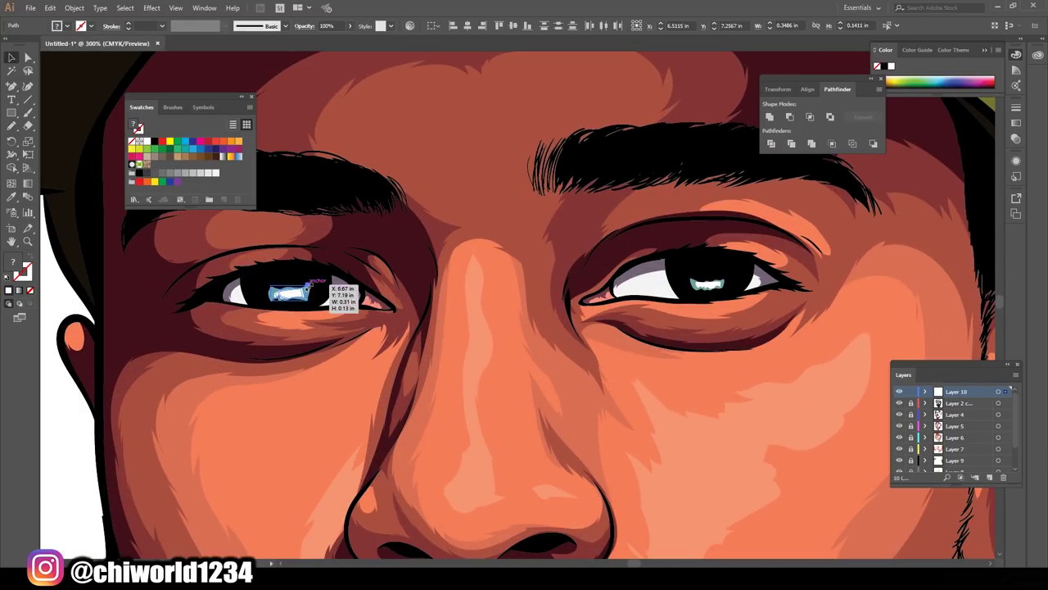
click(691, 299)
alt+scroll(538, 316, down, 2)
alt+scroll(705, 503, up, 2)
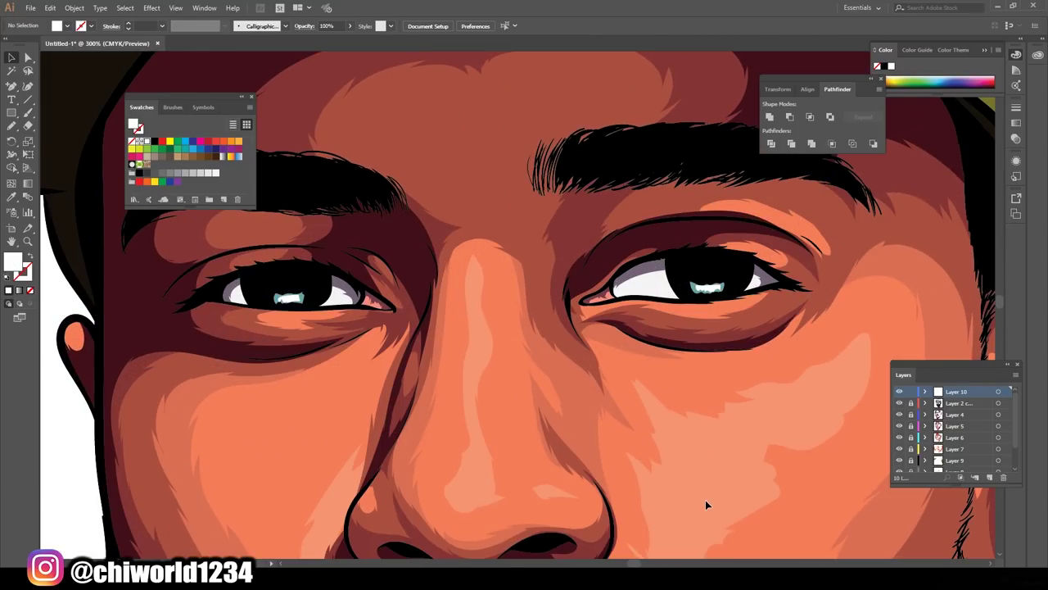
key(ctrl+1)
Make the fill a linear black-and-grey gradient, recolouring its stops and shifting the midpoint
scroll(862, 370, up, 1)
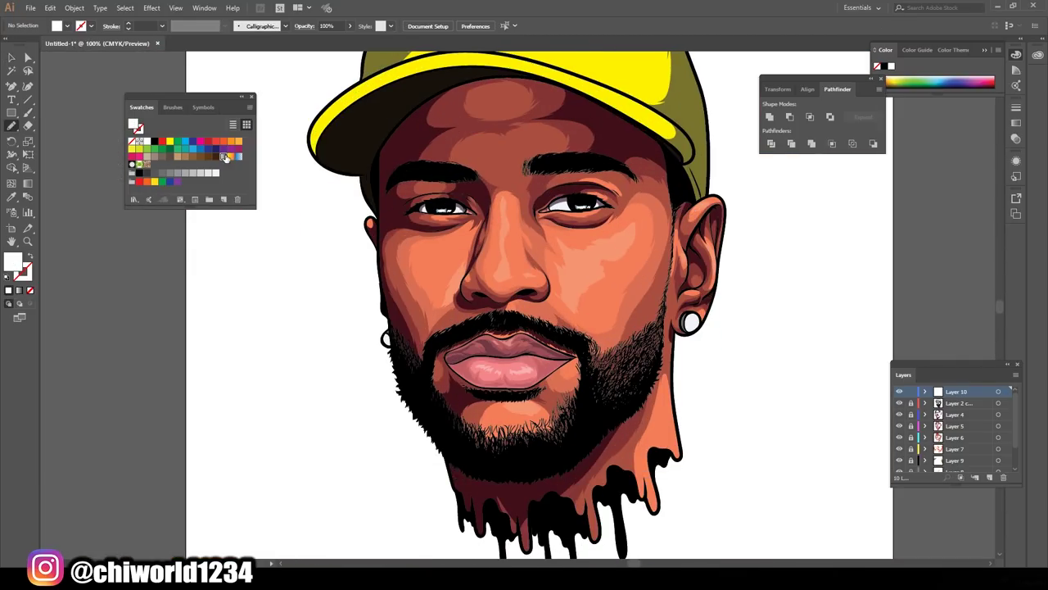
key(period)
double_click(886, 190)
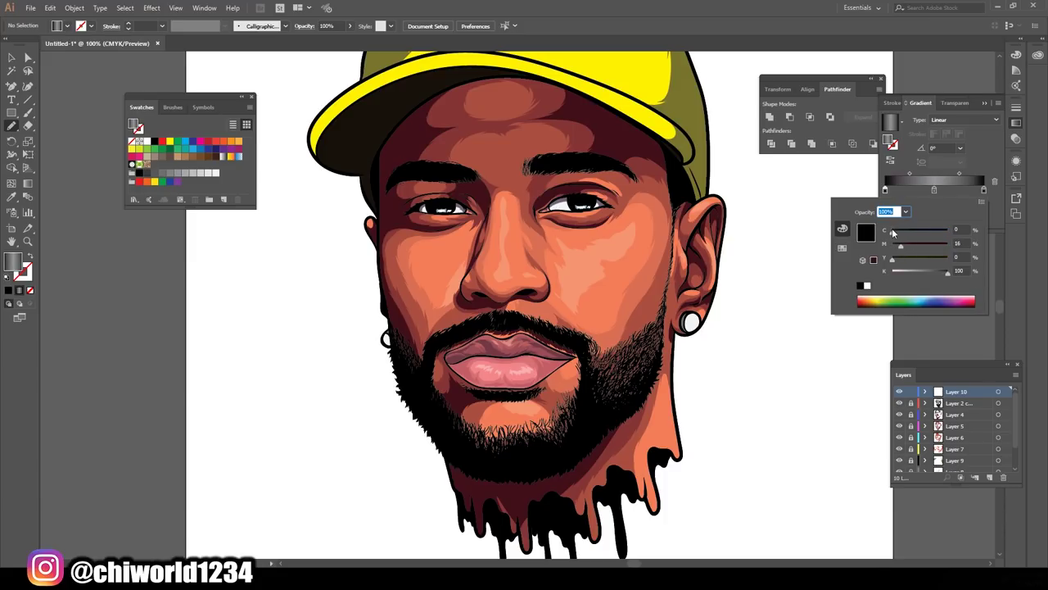
drag(961, 174, 924, 174)
double_click(933, 190)
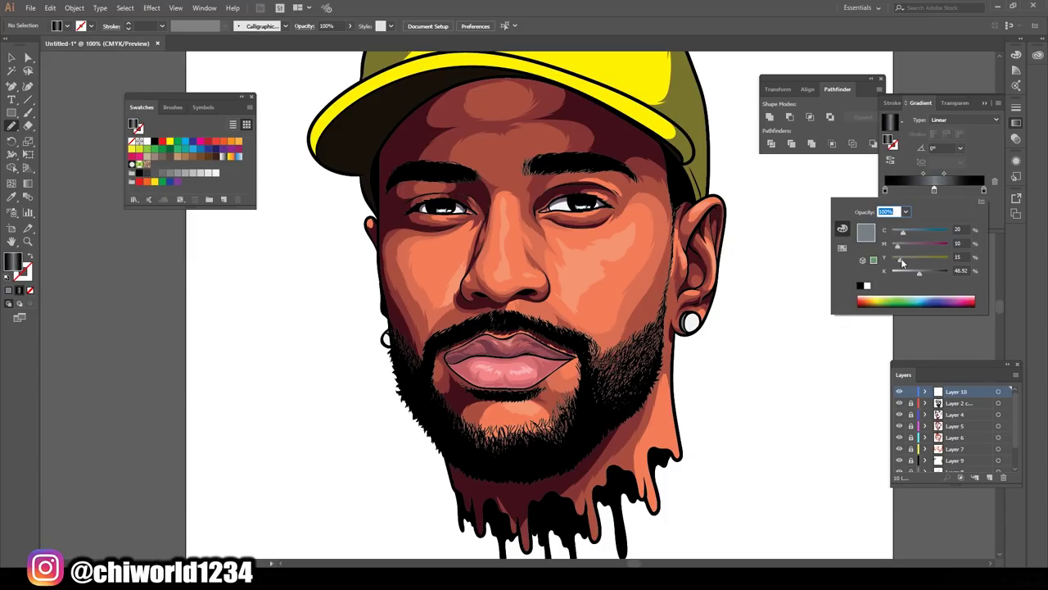
Swap fill and stroke, ending with no fill and a 0.25 pt muted grey-brown stroke
key(shift+x)
key(shift+x)
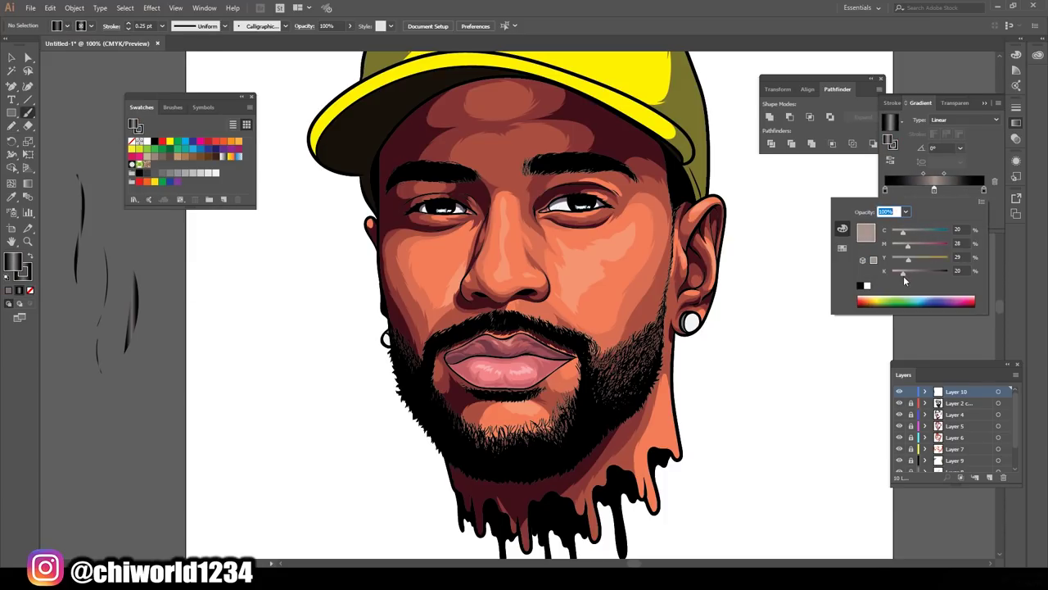
key(shift+x)
scroll(532, 205, up, 2)
scroll(532, 205, up, 2)
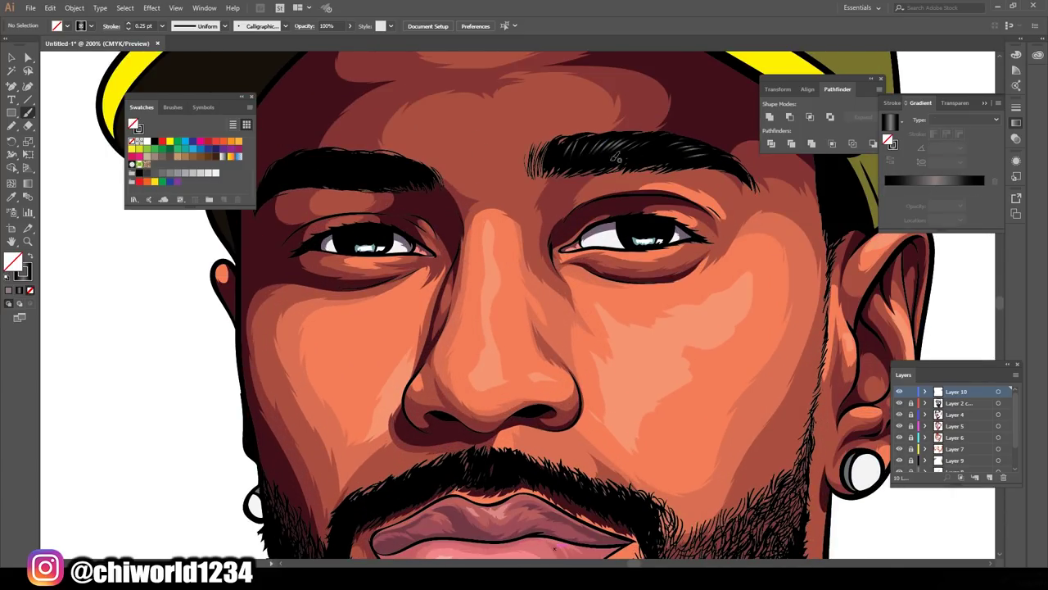
scroll(311, 157, down, 3)
scroll(702, 456, up, 2)
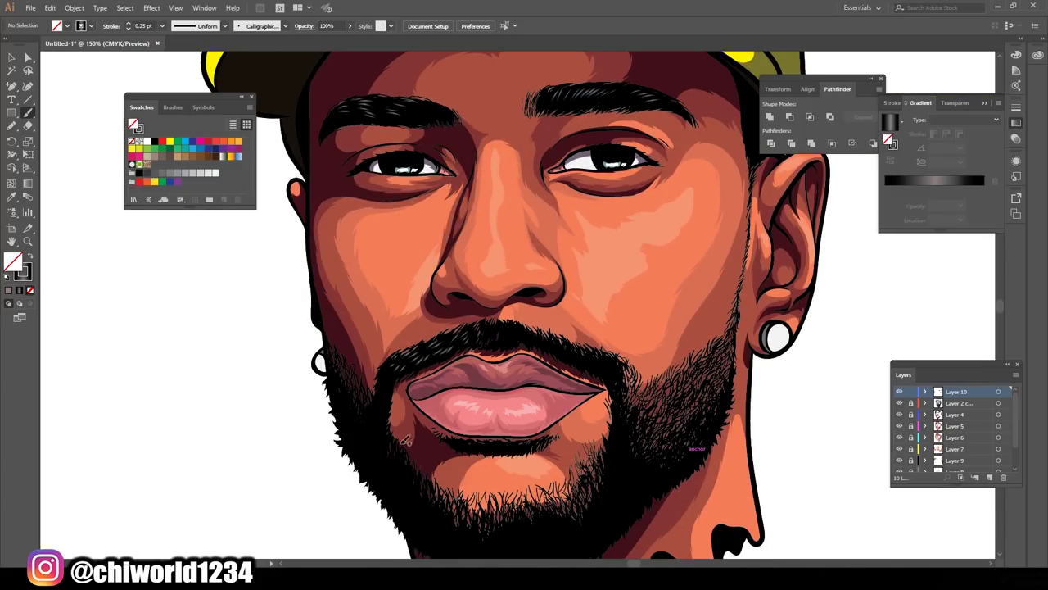
scroll(570, 497, down, 2)
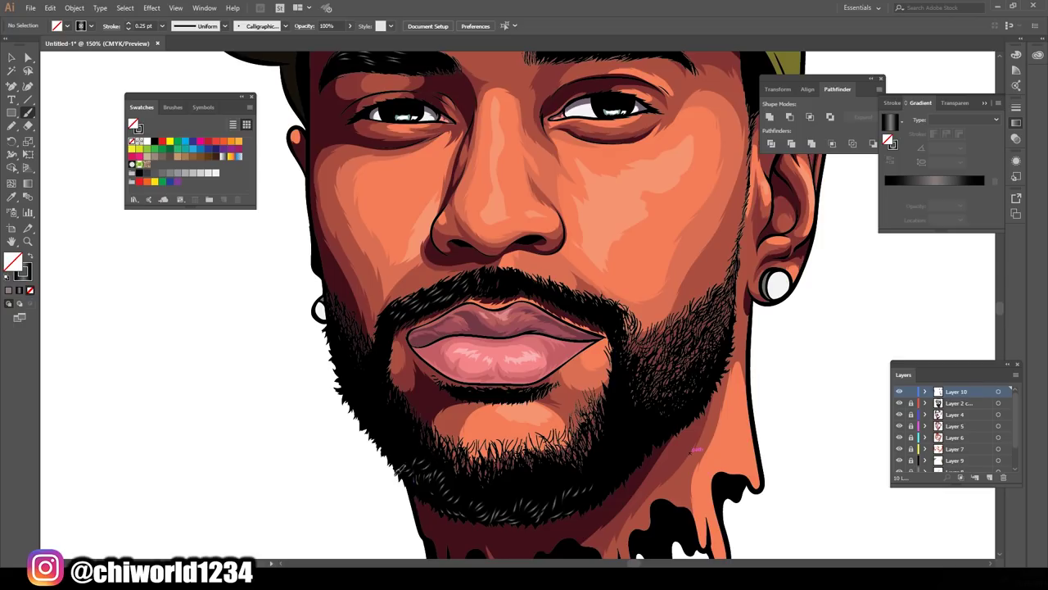
scroll(372, 393, down, 3)
scroll(380, 355, up, 3)
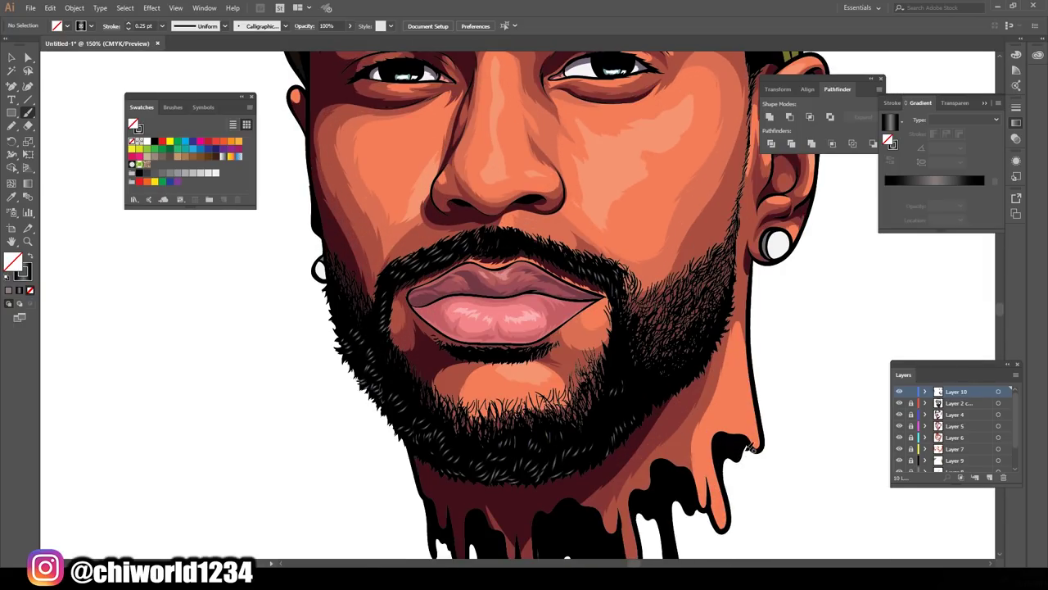
scroll(568, 330, down, 1)
scroll(510, 334, up, 1)
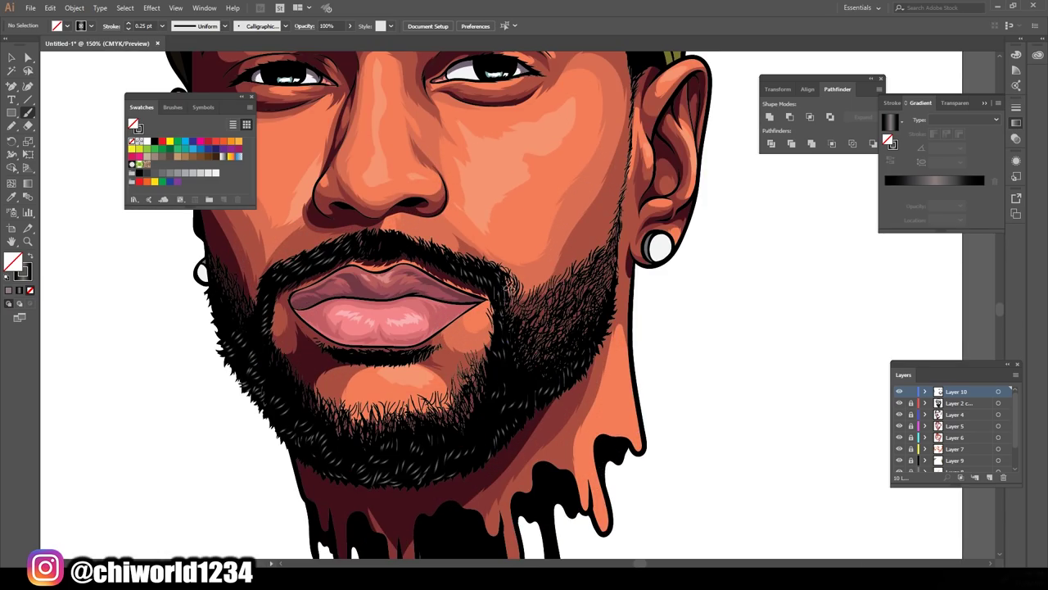